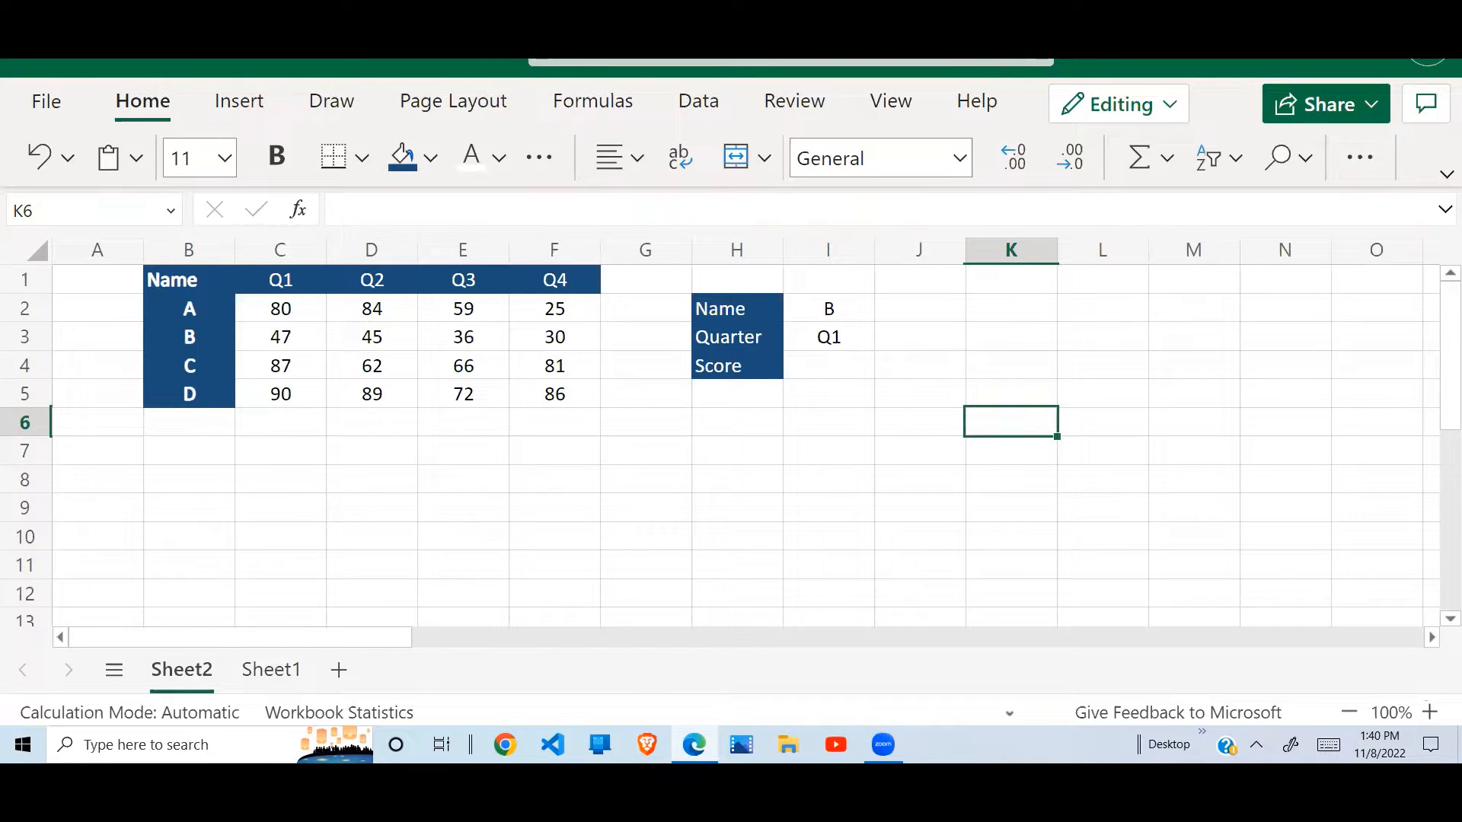
- Examine where the names and quarters intersect in the score table and which Score cell needs a lookup
{"action": "left_click", "coordinate": [347, 384]}
{"action": "left_click_drag", "start_coordinate": [200, 335], "coordinate": [370, 337]}
{"action": "left_click_drag", "start_coordinate": [370, 282], "coordinate": [369, 364]}
{"action": "left_click_drag", "start_coordinate": [203, 340], "coordinate": [386, 340]}
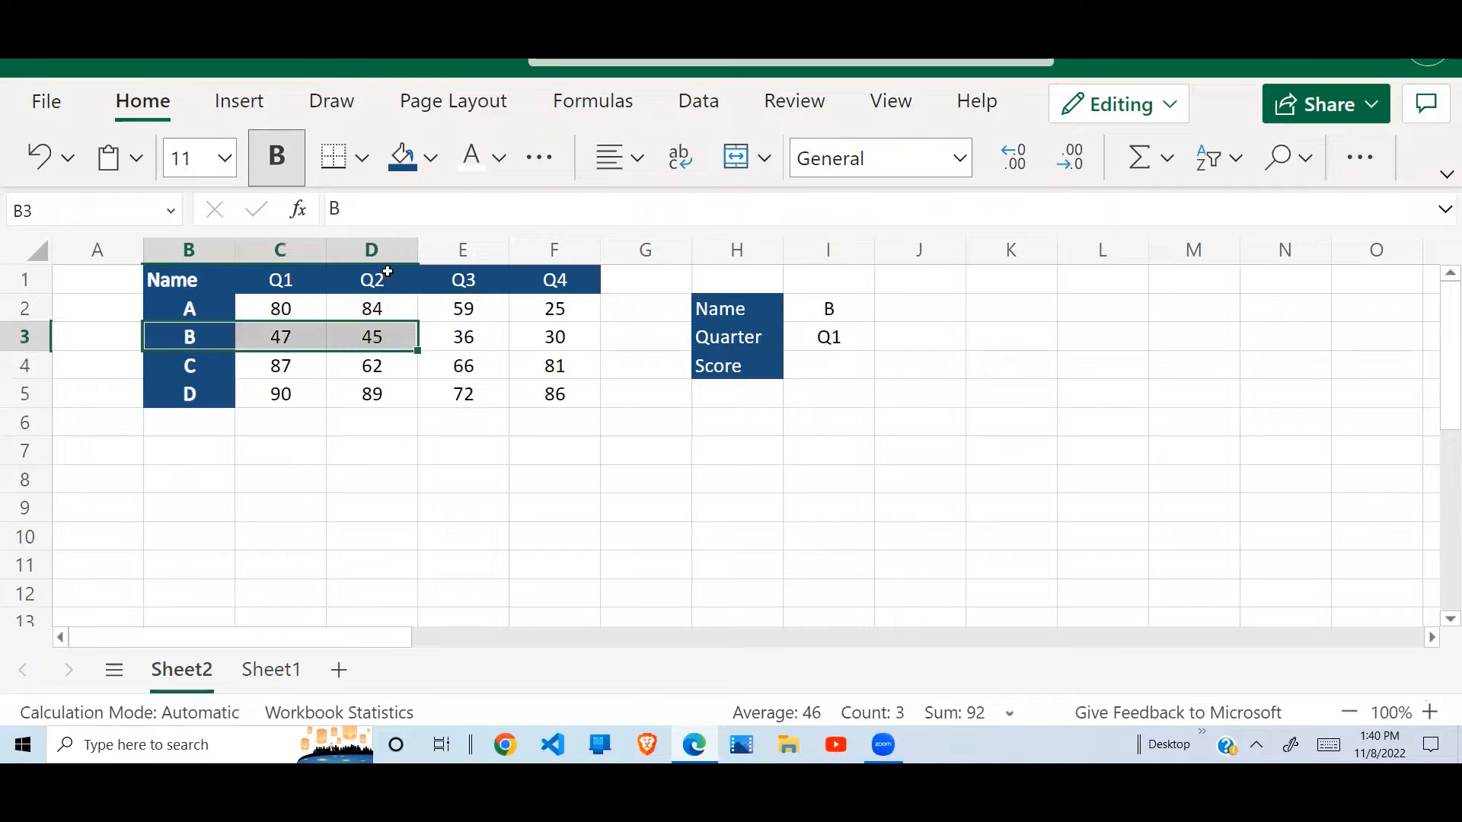
{"action": "left_click_drag", "start_coordinate": [381, 279], "coordinate": [378, 333]}
{"action": "left_click", "coordinate": [379, 334]}
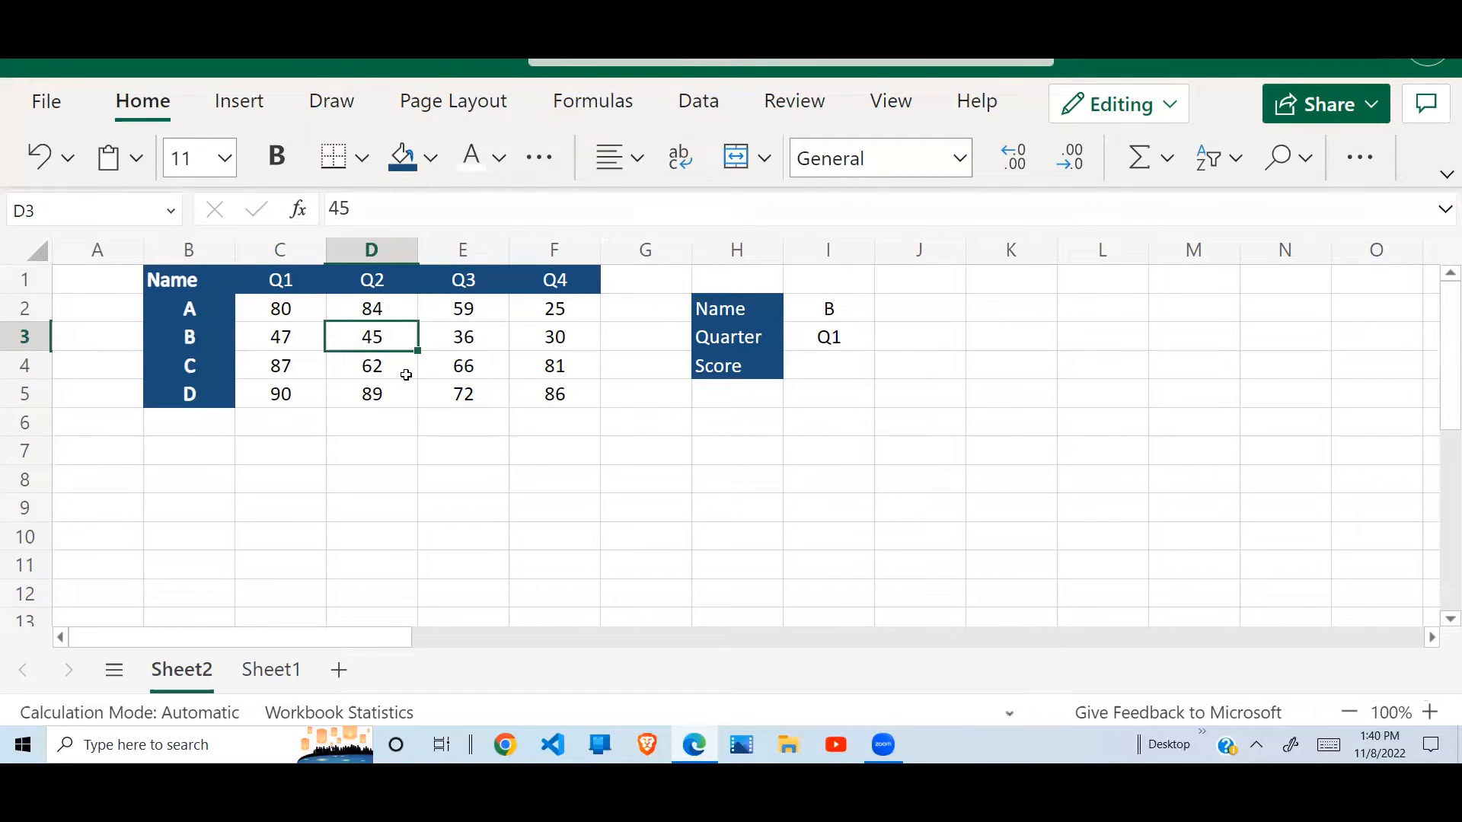
{"action": "left_click", "coordinate": [651, 411]}
{"action": "left_click", "coordinate": [829, 388]}
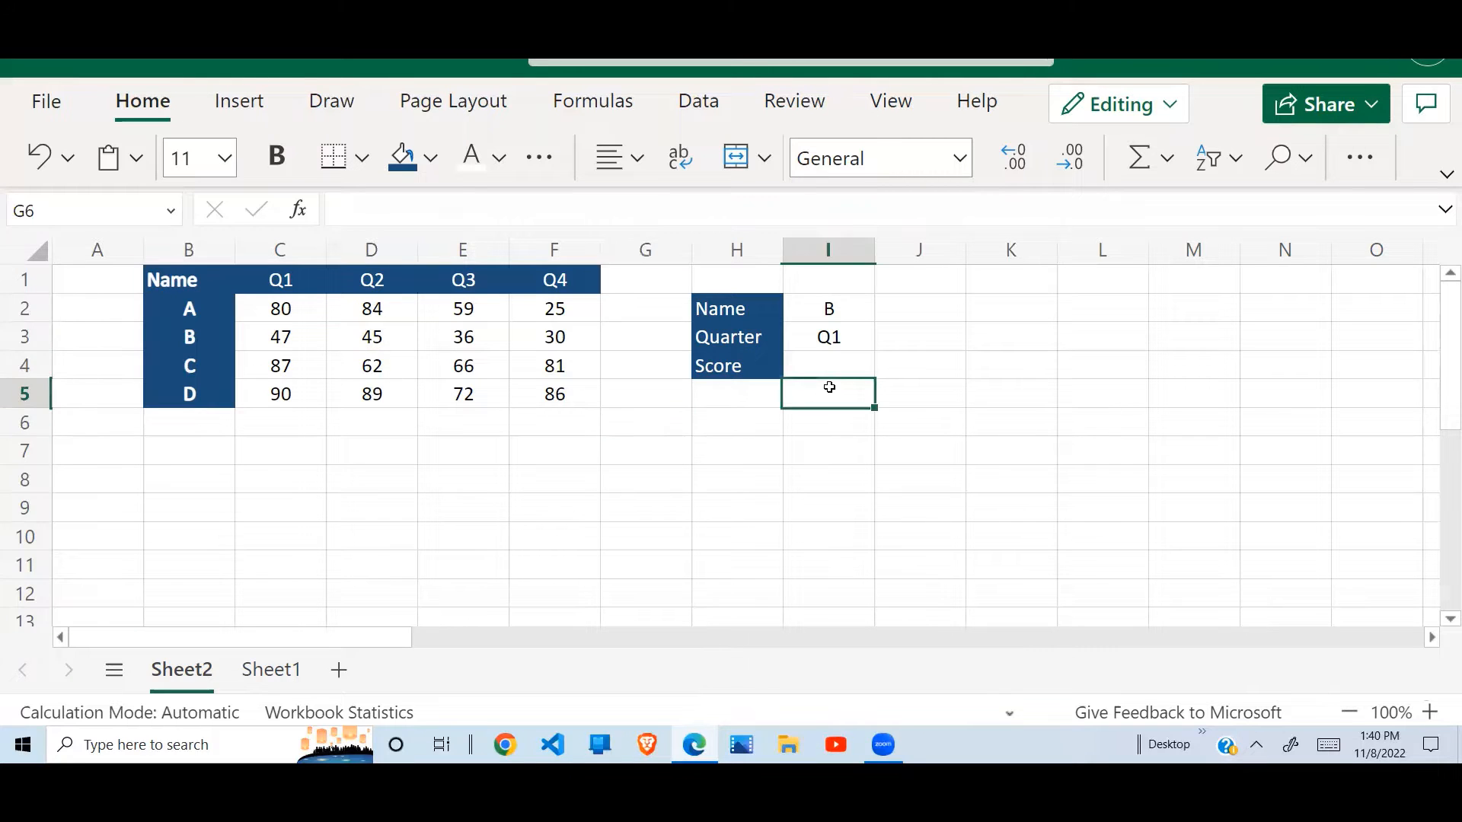
{"action": "left_click", "coordinate": [631, 439]}
{"action": "left_click", "coordinate": [826, 369]}
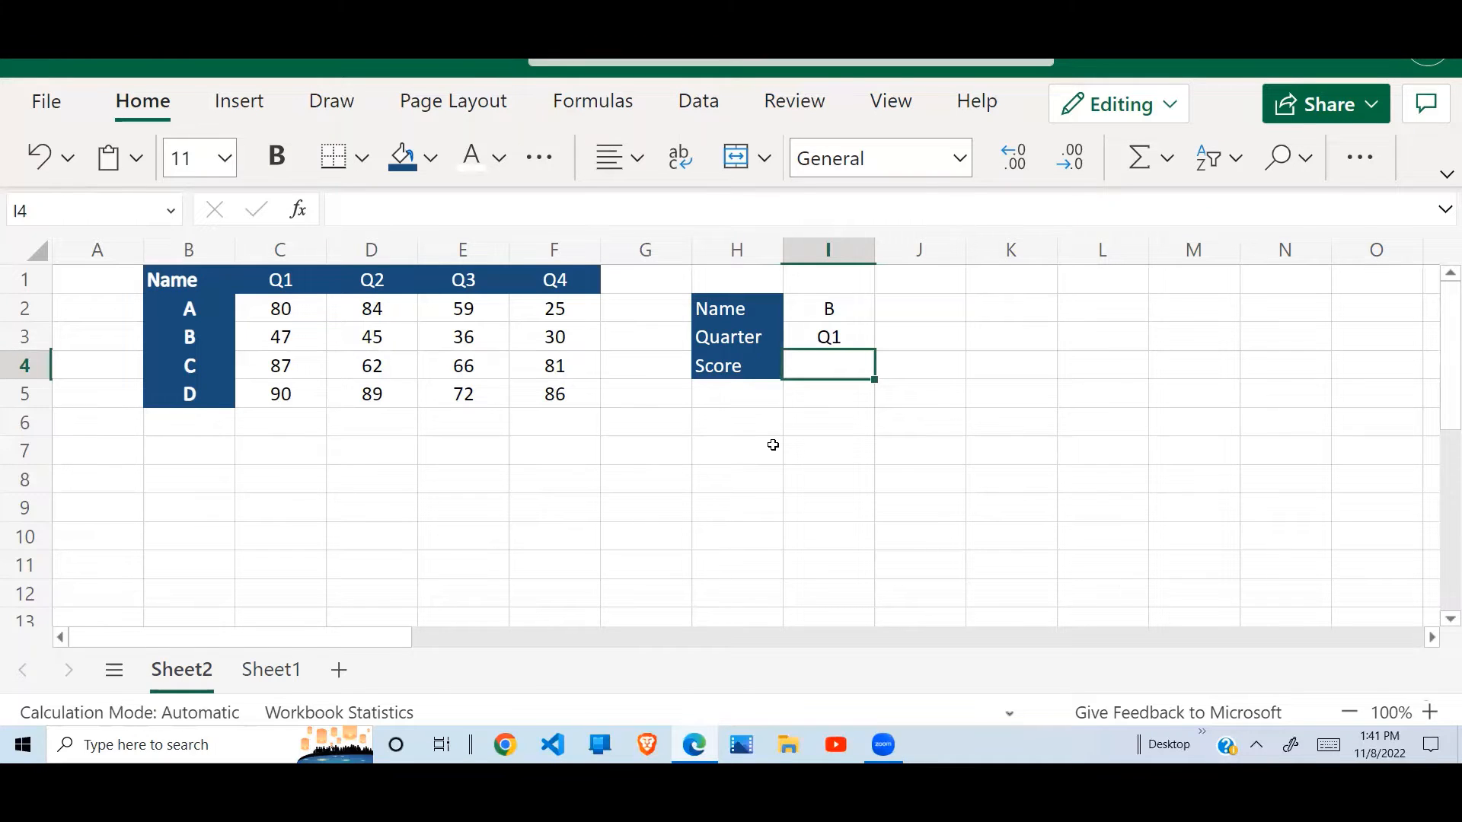
{"action": "left_click_drag", "start_coordinate": [285, 281], "coordinate": [297, 367]}
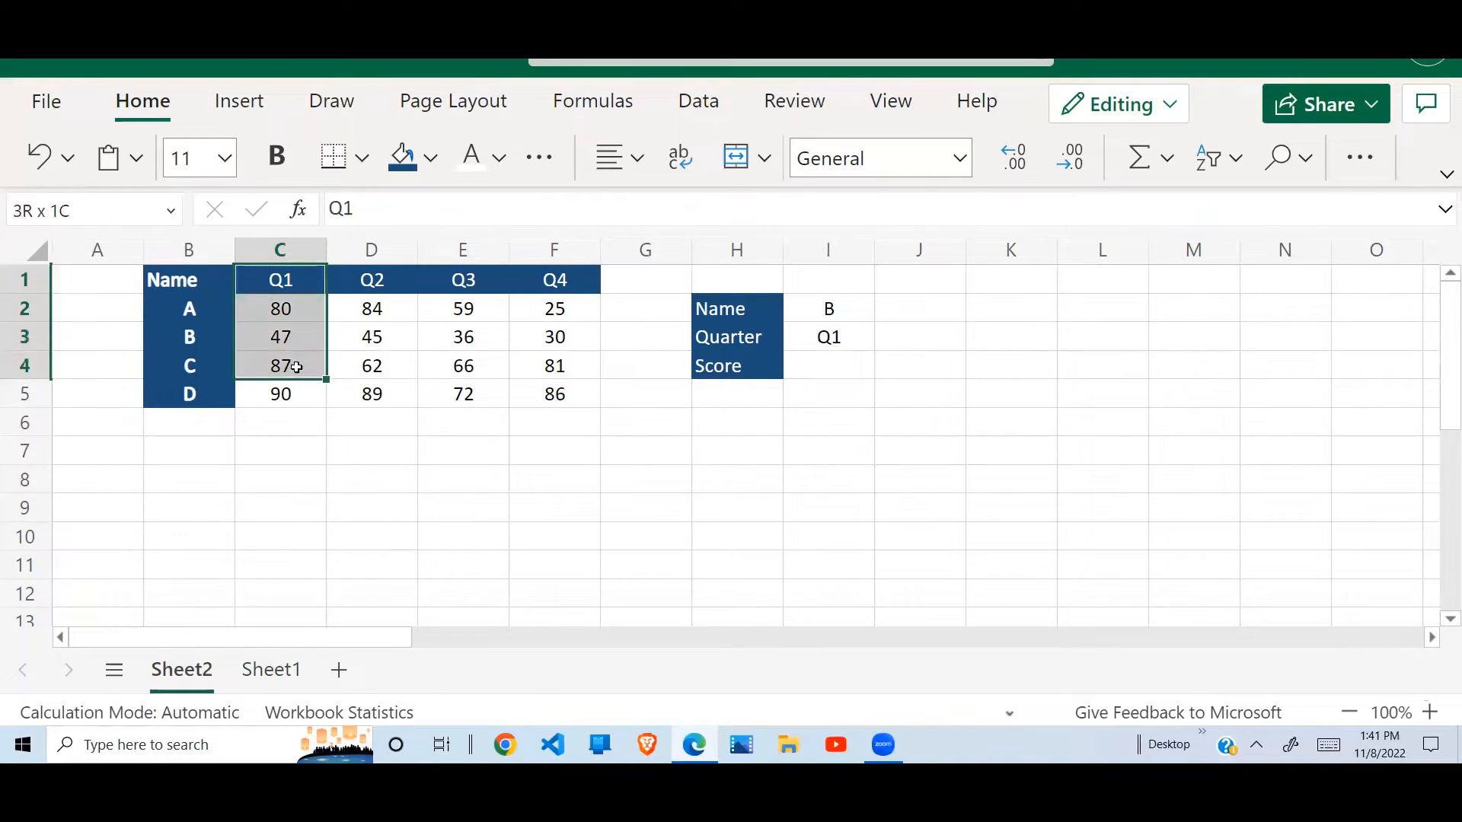
{"action": "left_click_drag", "start_coordinate": [297, 367], "coordinate": [297, 394]}
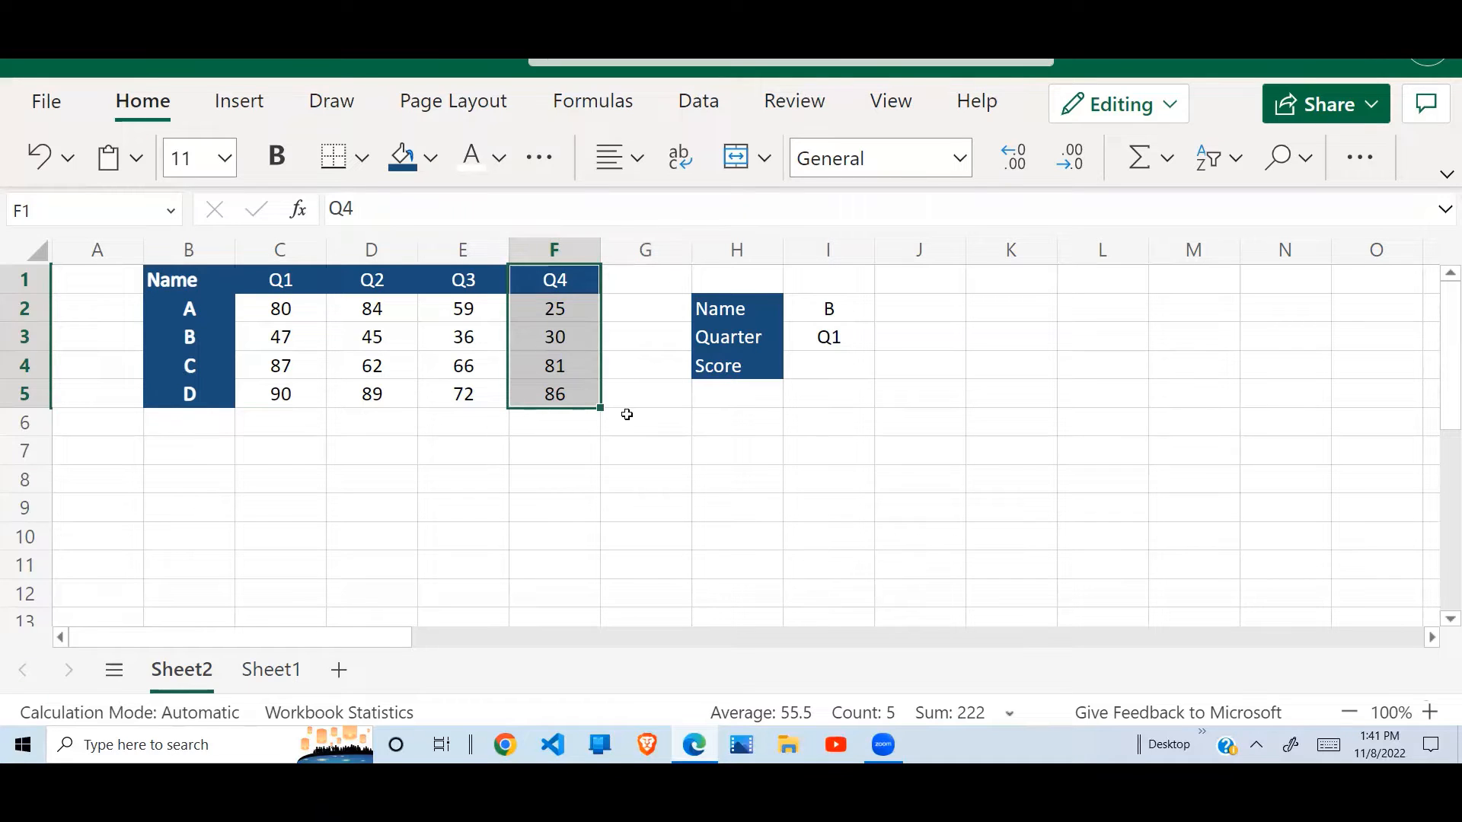
- Enter =XLOOKUP(I3,C1:F1,C2:F5) in cell I6 to return all scores for the chosen quarter
{"action": "left_click", "coordinate": [827, 430]}
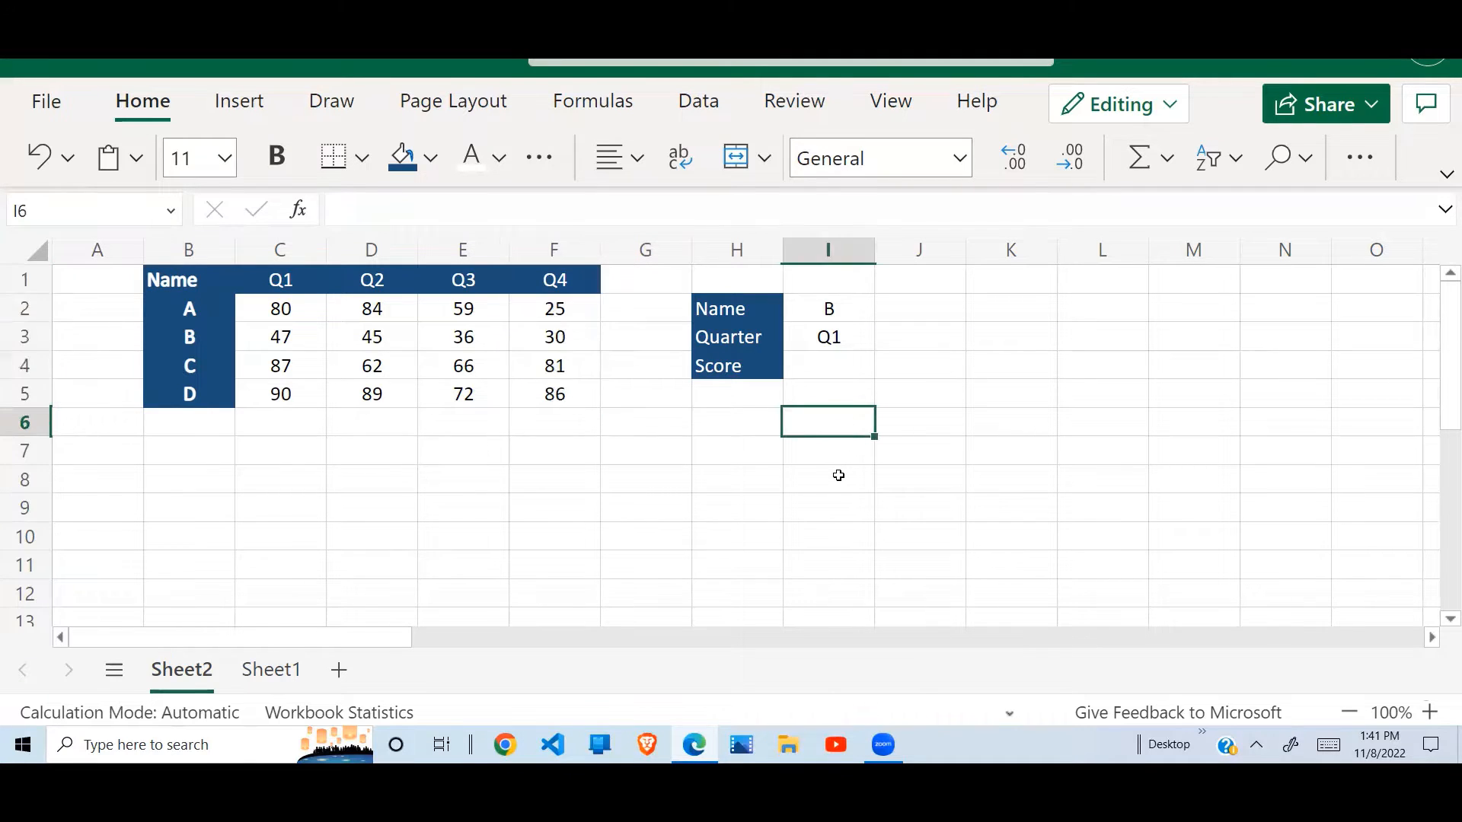
{"action": "type", "text": "=xl"}
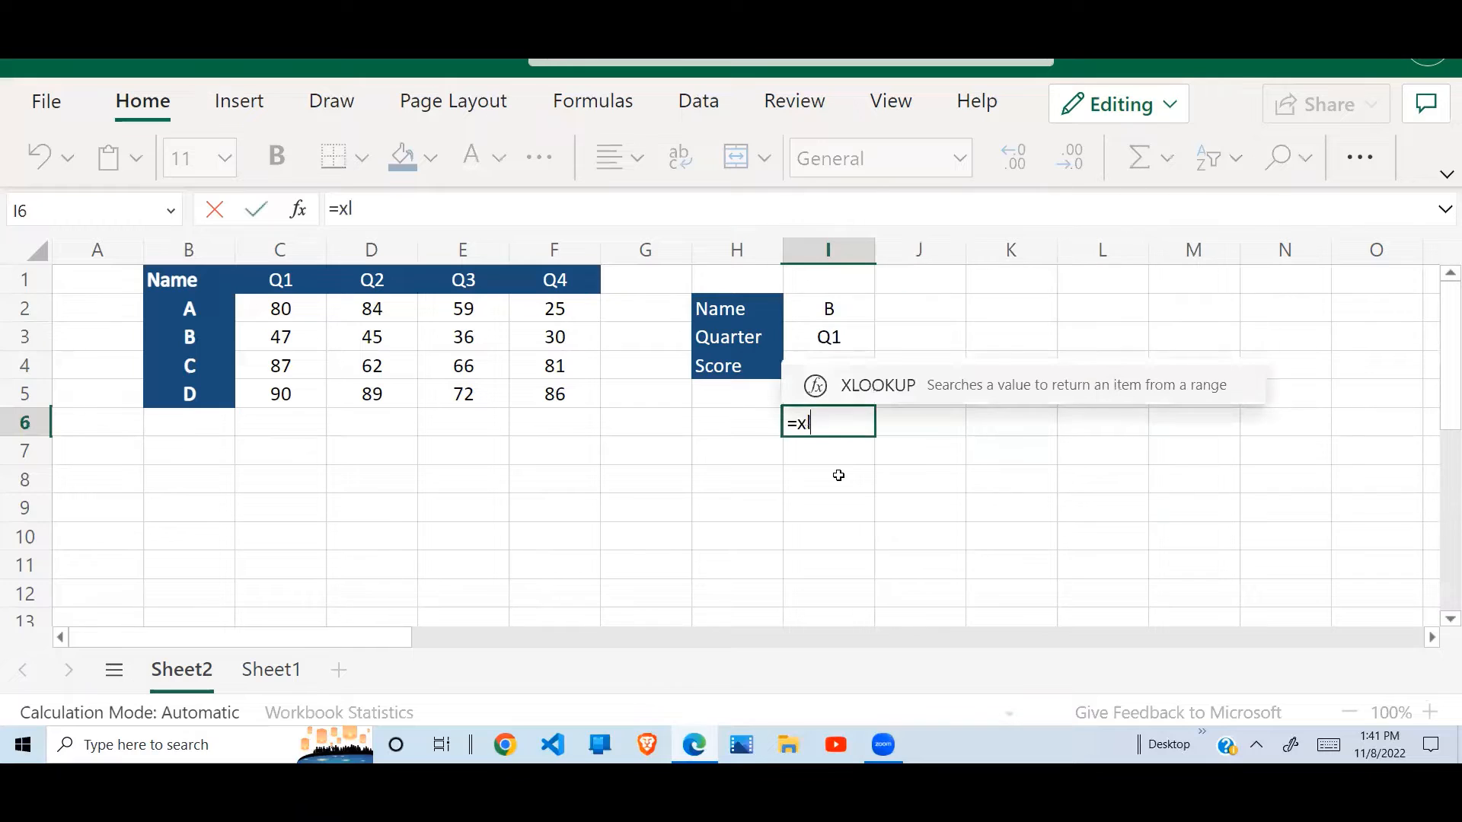
{"action": "type", "text": "ookup("}
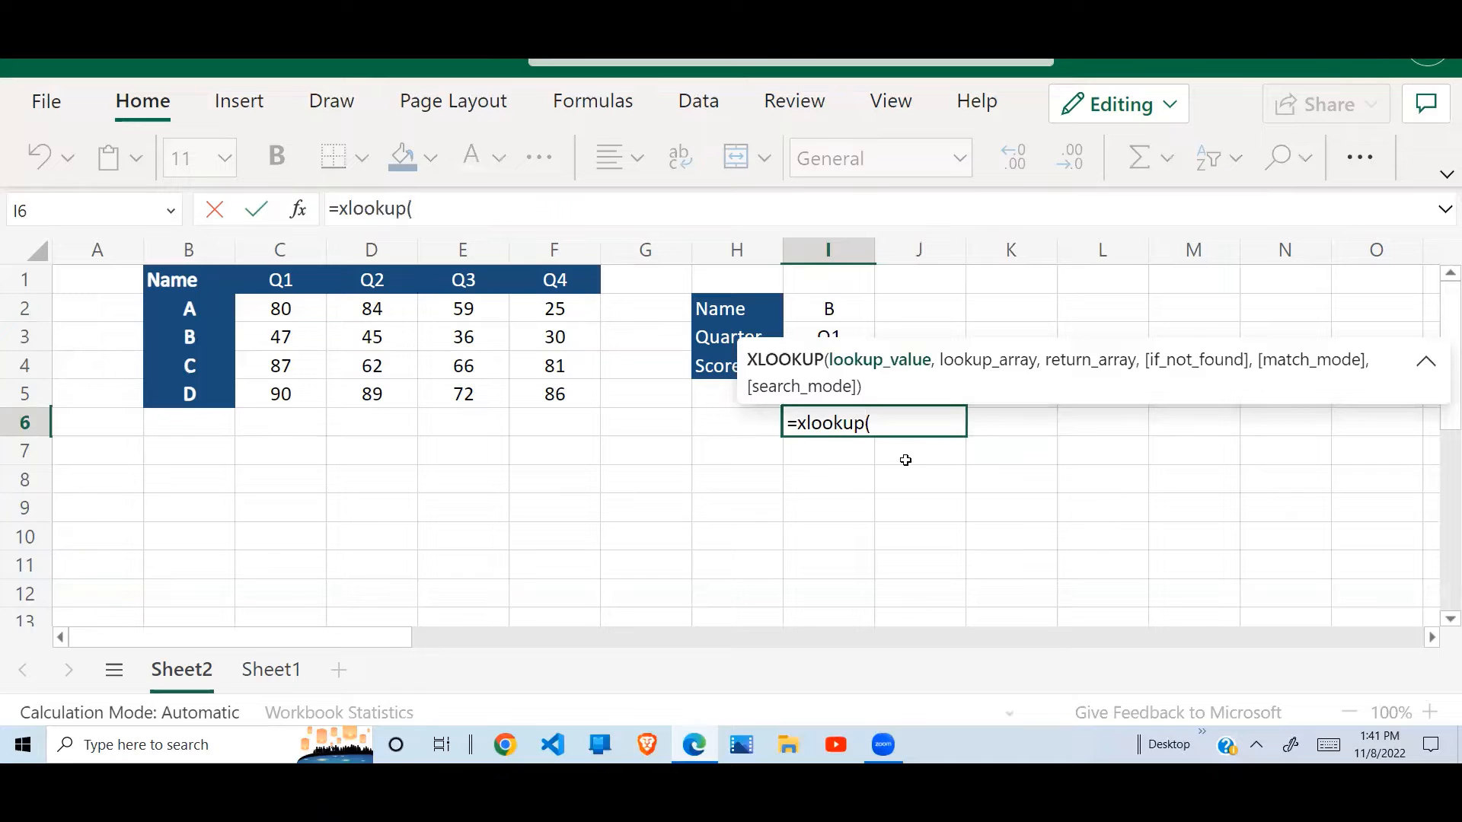
{"action": "left_click", "coordinate": [838, 334]}
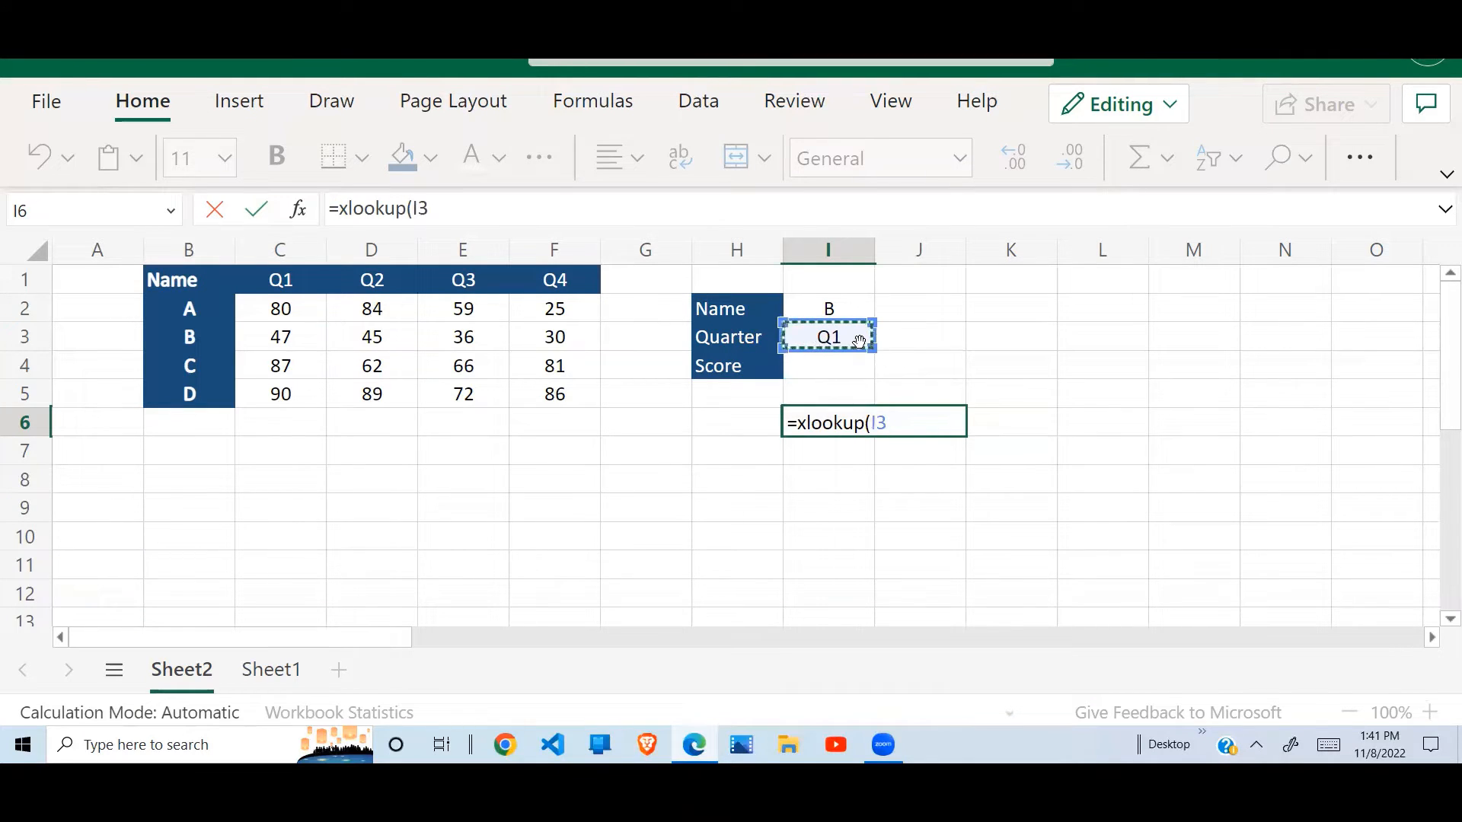
{"action": "type", "text": ","}
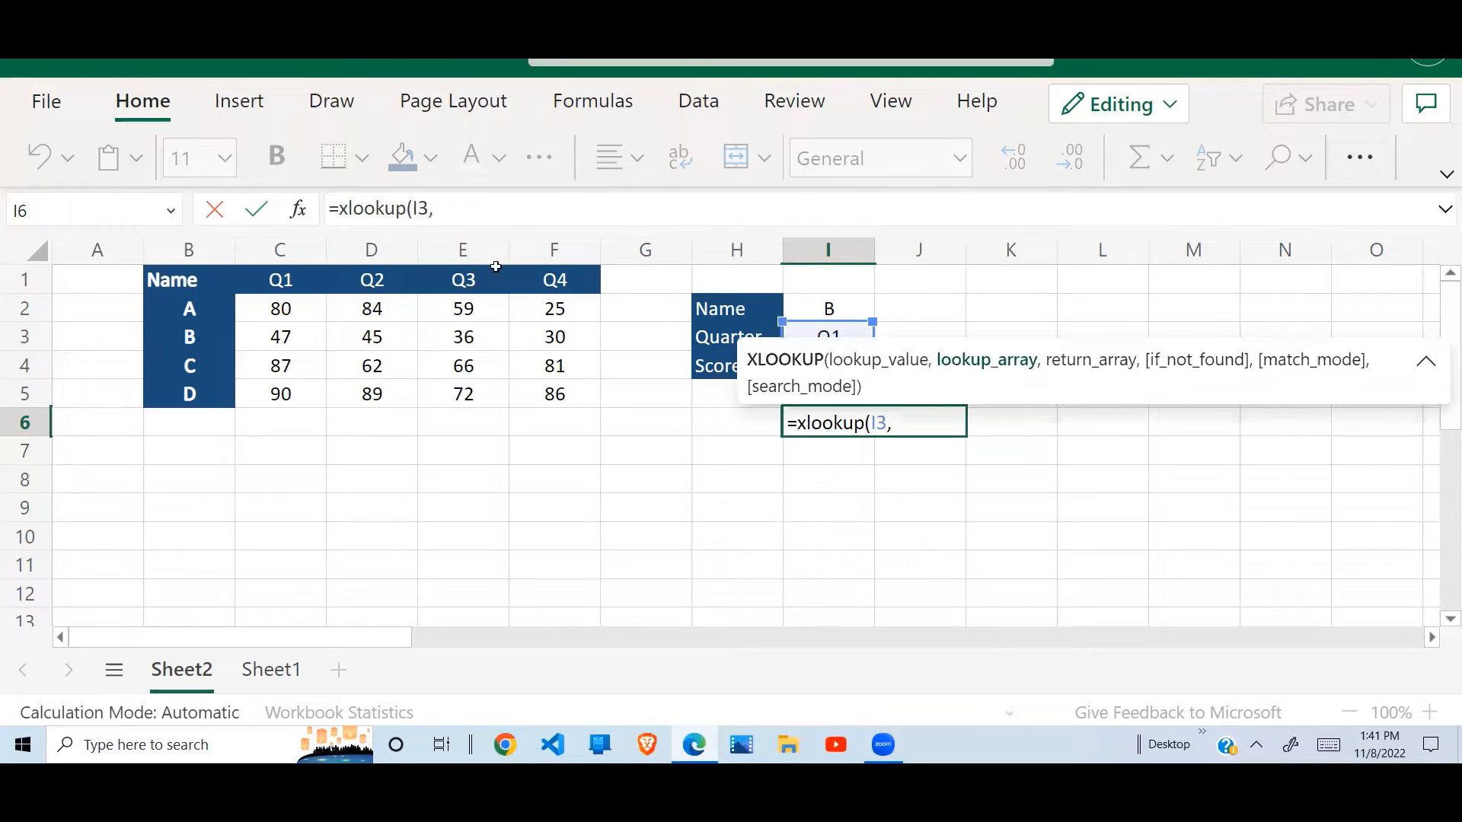
{"action": "left_click_drag", "start_coordinate": [272, 280], "coordinate": [561, 273]}
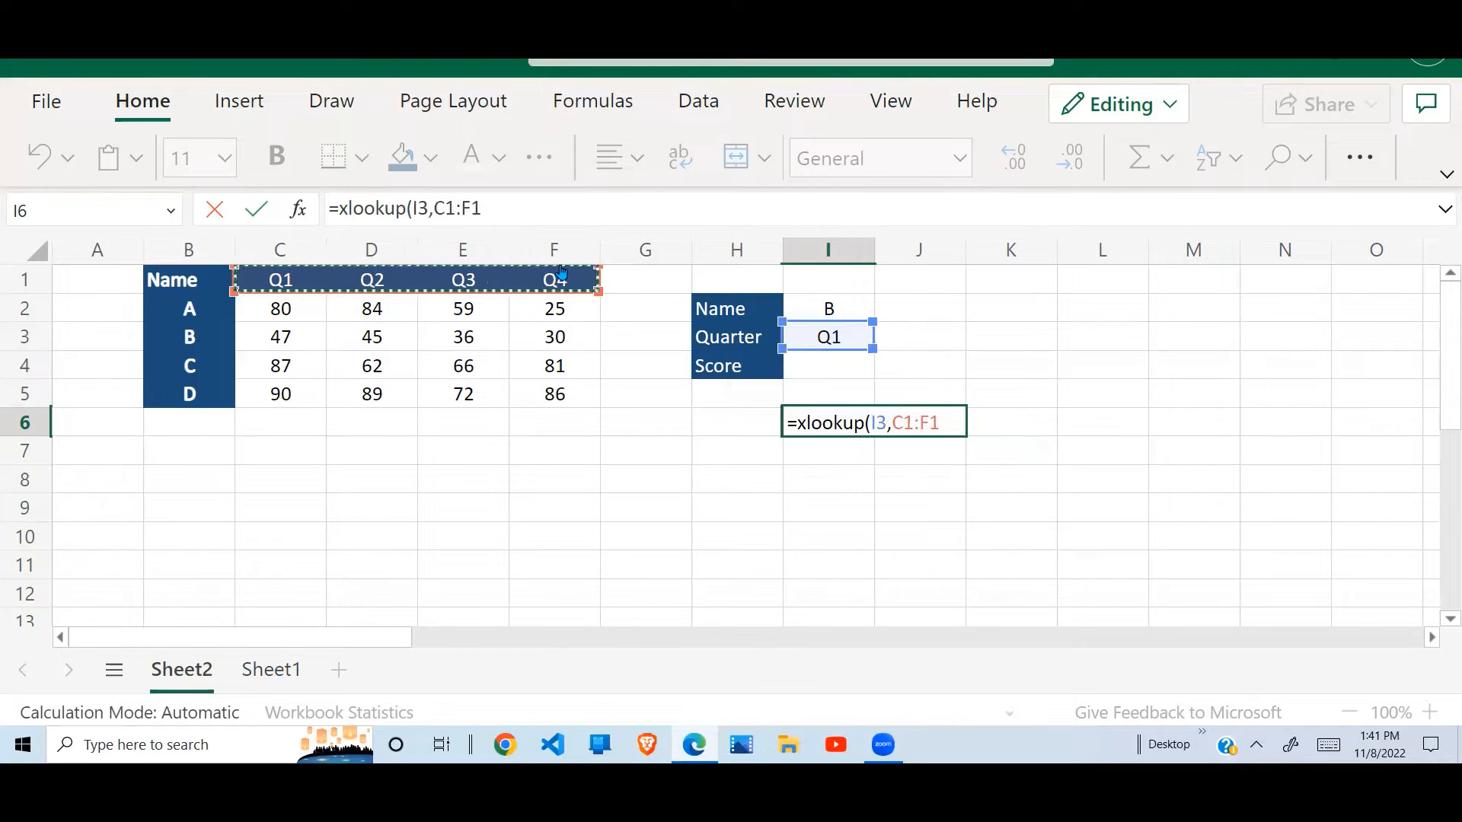
{"action": "type", "text": ","}
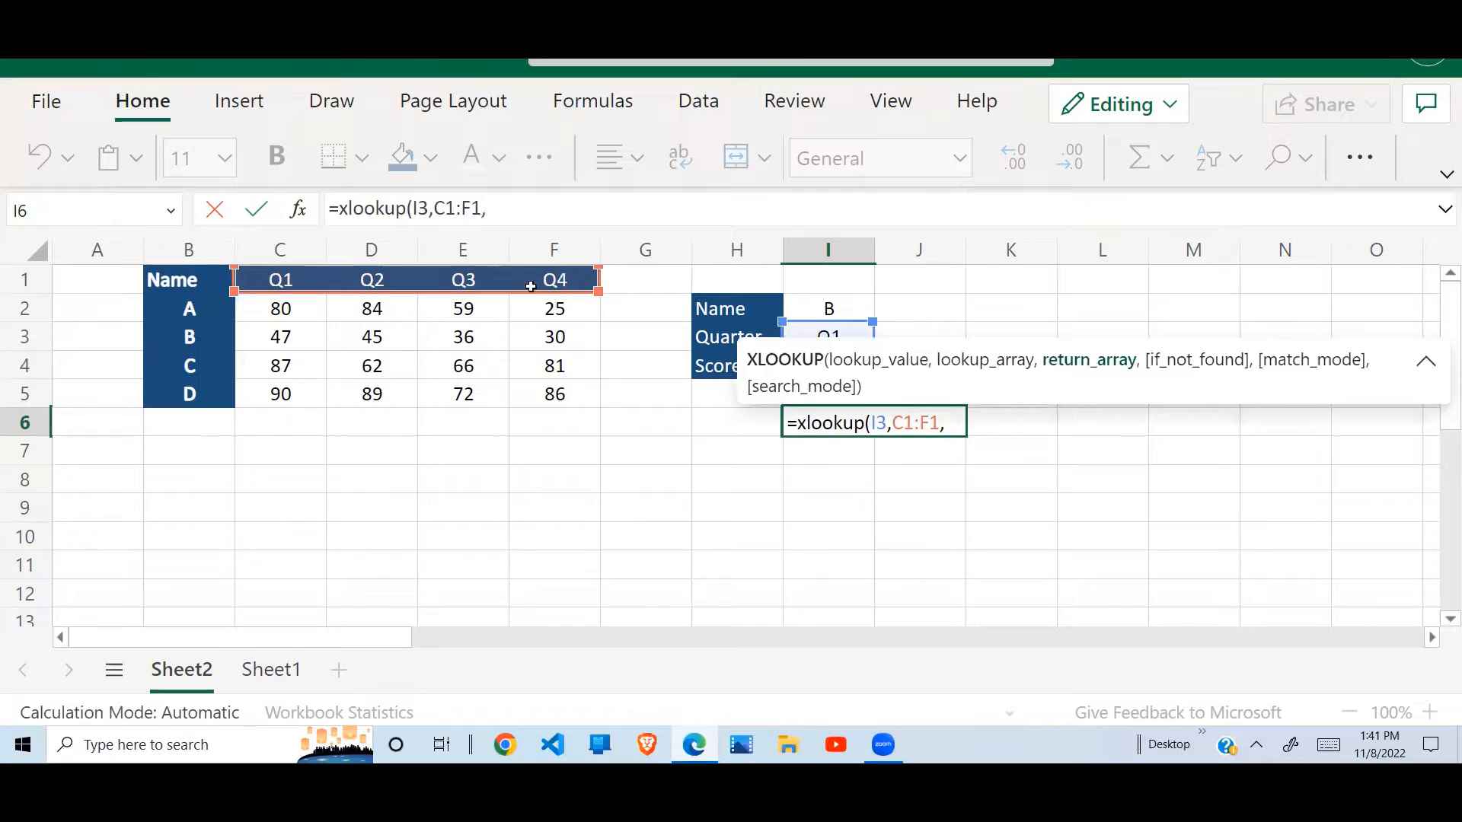
{"action": "left_click_drag", "start_coordinate": [293, 316], "coordinate": [560, 393]}
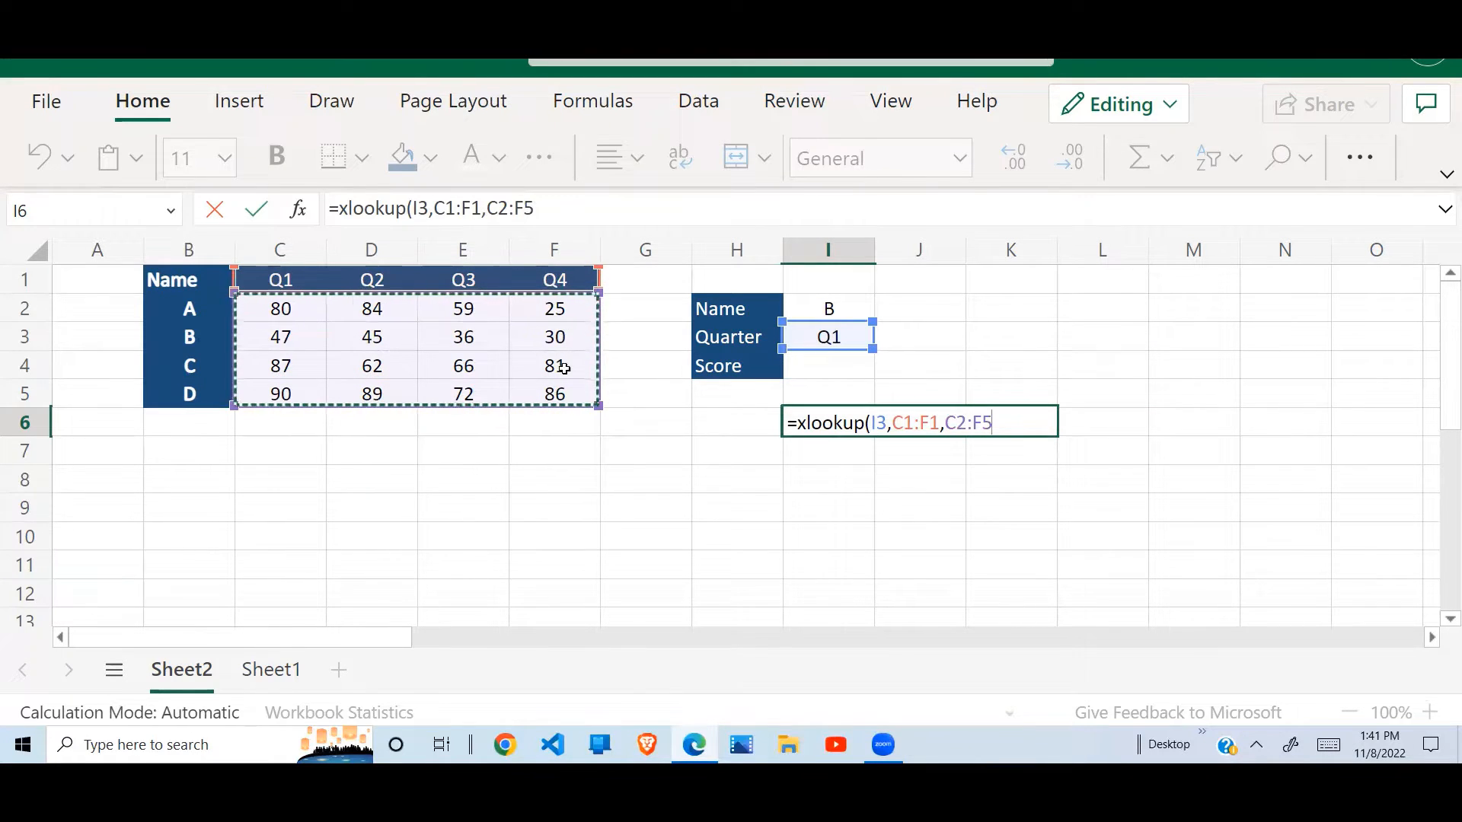
{"action": "type", "text": ")"}
{"action": "key", "text": "Return"}
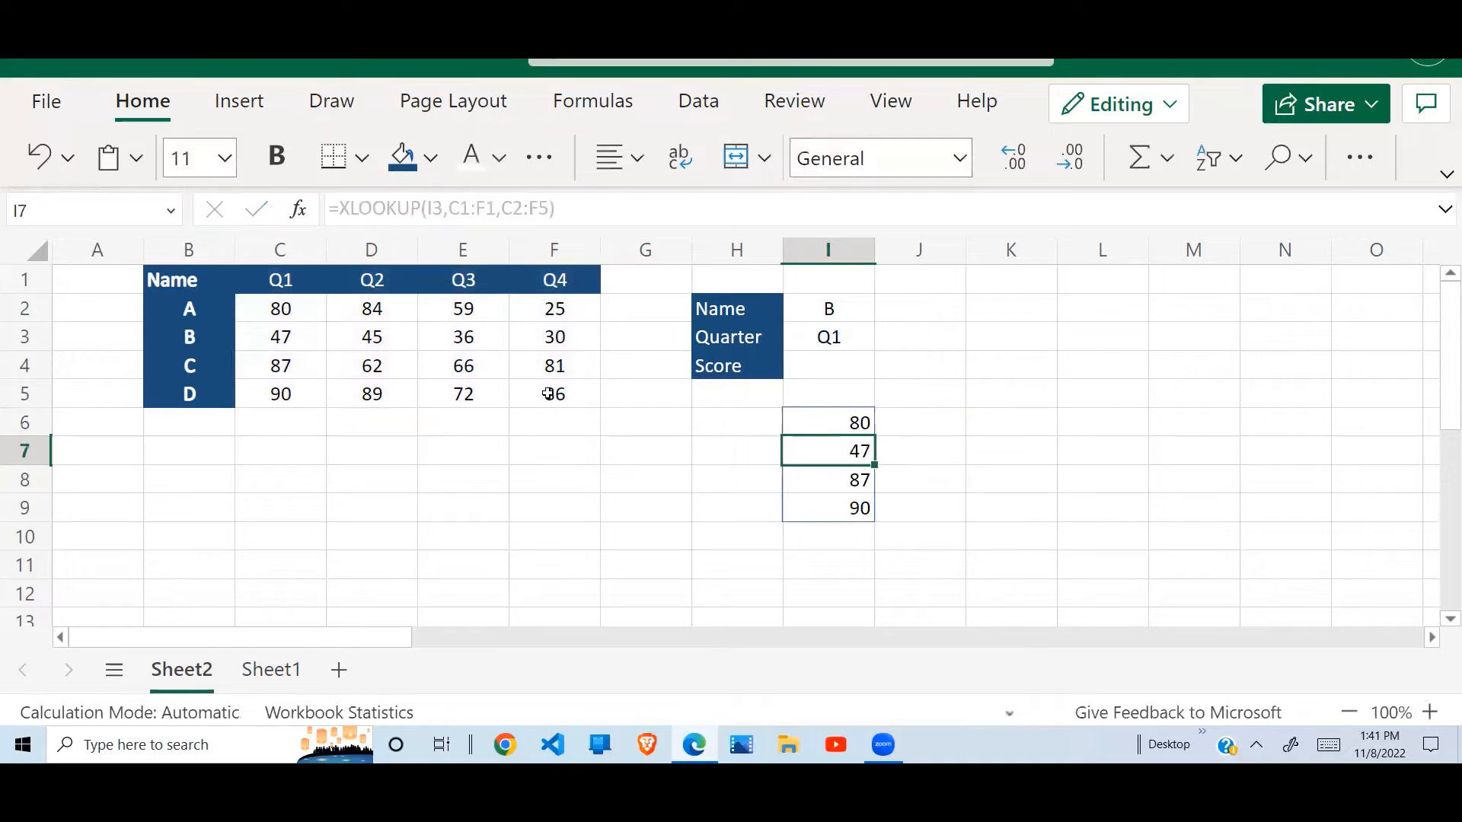
- Compare the lookup results in I6:I9 with the quarter in I3 and the Q1 scores in C2:C5
{"action": "left_click", "coordinate": [877, 415]}
{"action": "left_click", "coordinate": [835, 341]}
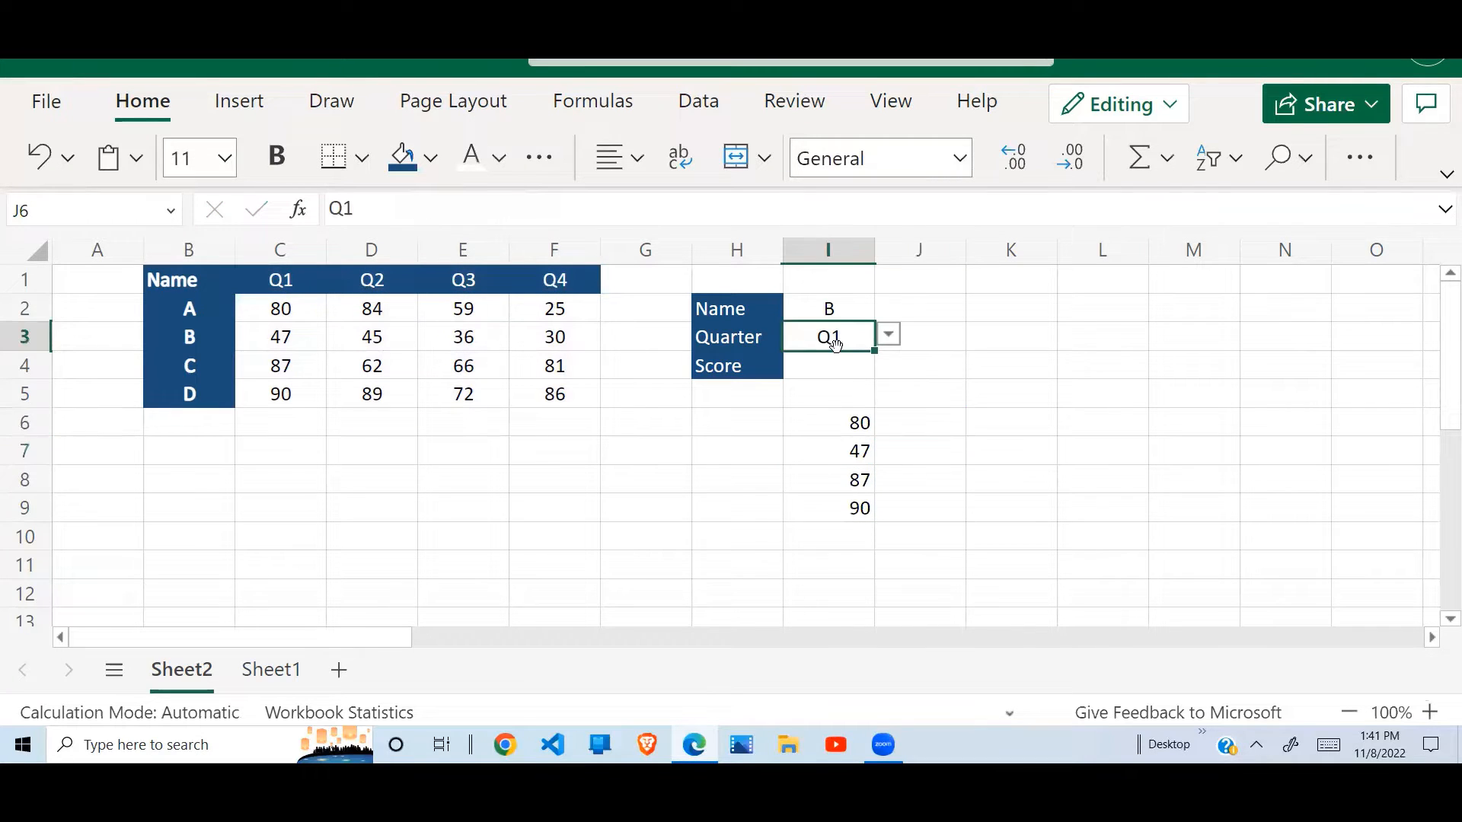
{"action": "left_click_drag", "start_coordinate": [858, 421], "coordinate": [859, 510]}
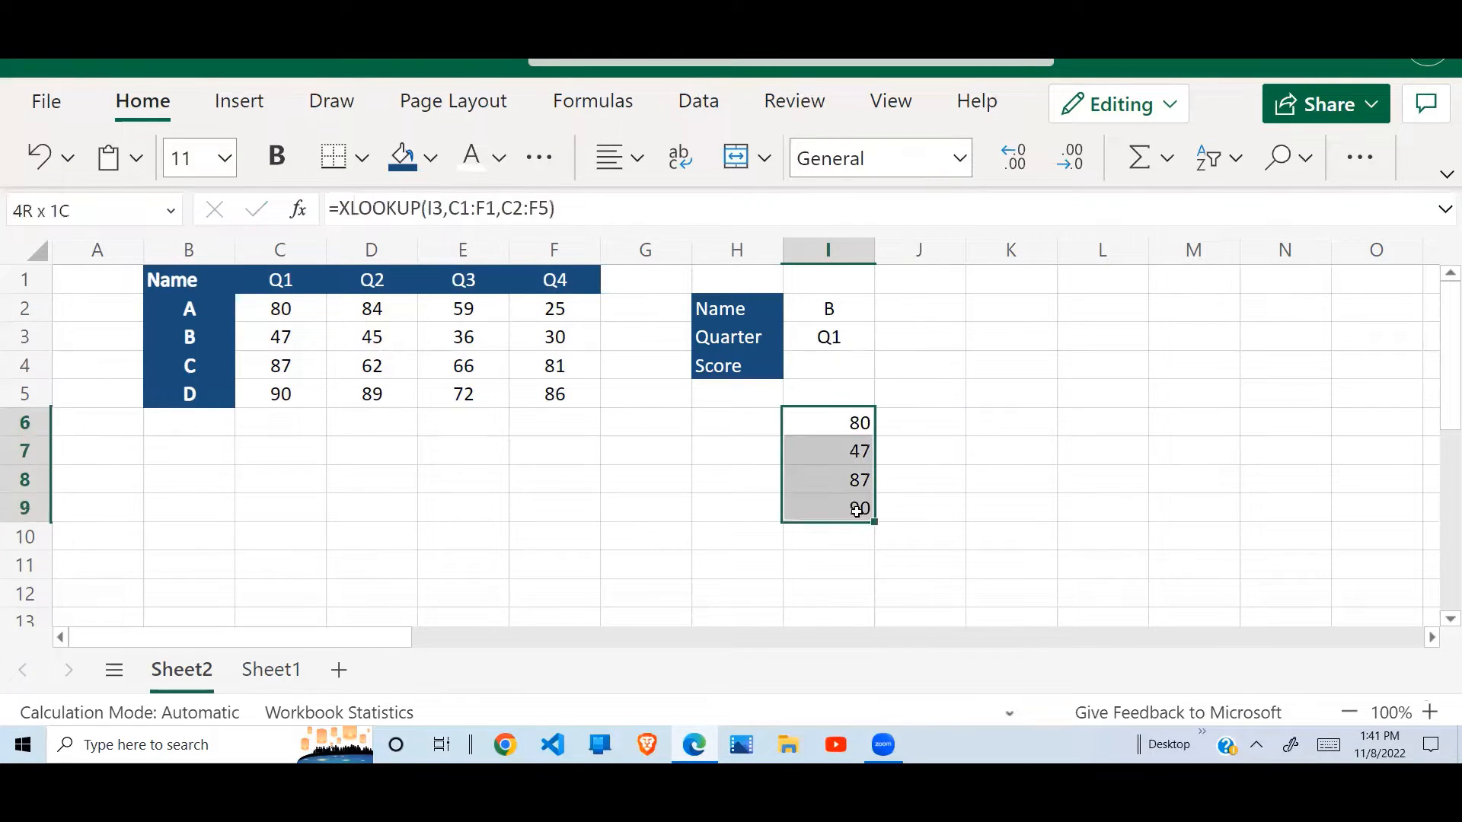
{"action": "left_click", "coordinate": [276, 284]}
{"action": "left_click_drag", "start_coordinate": [294, 310], "coordinate": [300, 387]}
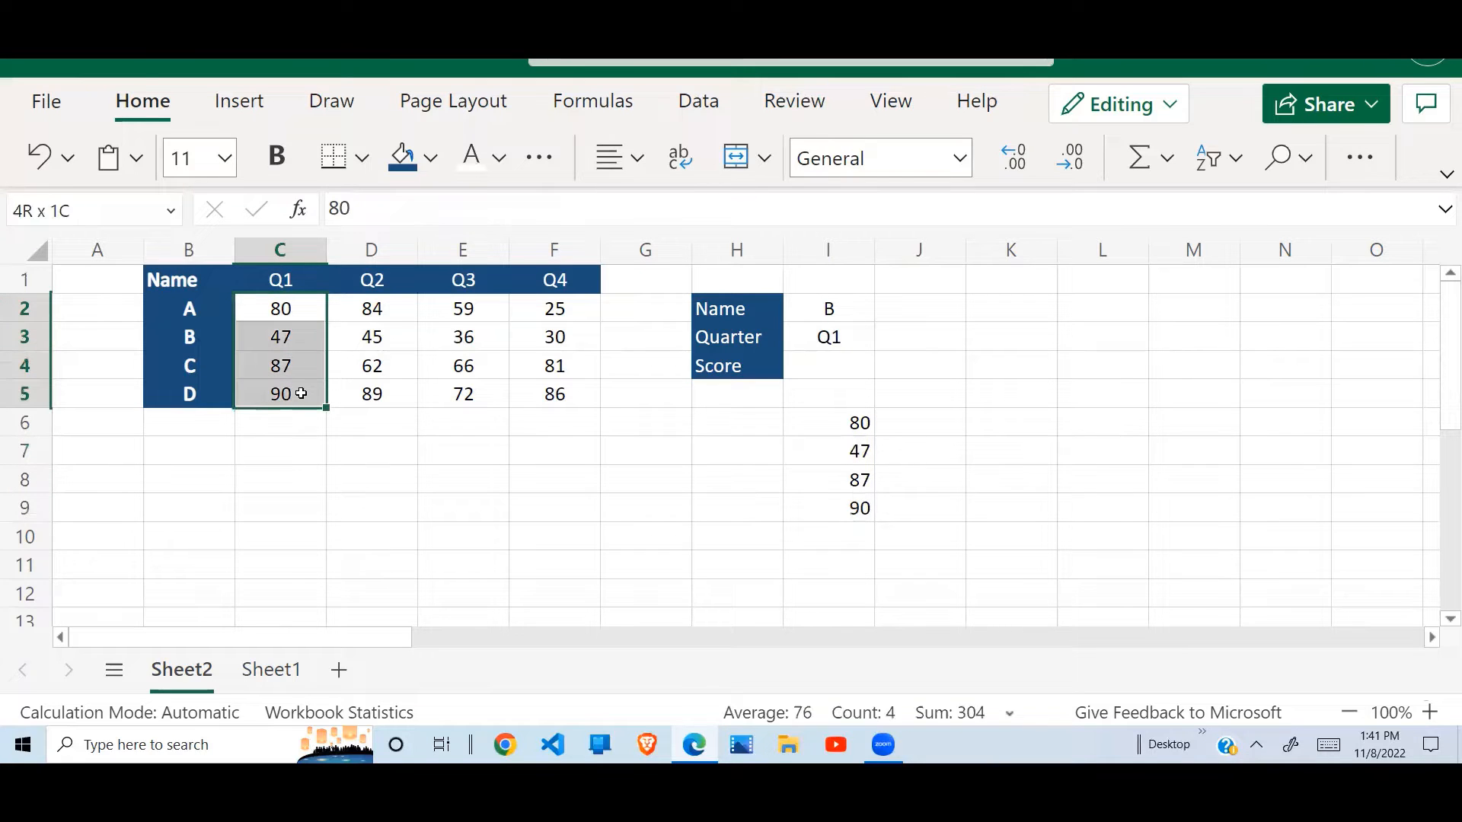
{"action": "left_click", "coordinate": [433, 430]}
- Copy the names in B2:B5 to H6:H9 as row labels beside the lookup results
{"action": "left_click_drag", "start_coordinate": [201, 306], "coordinate": [200, 384]}
{"action": "key", "text": "ctrl+c"}
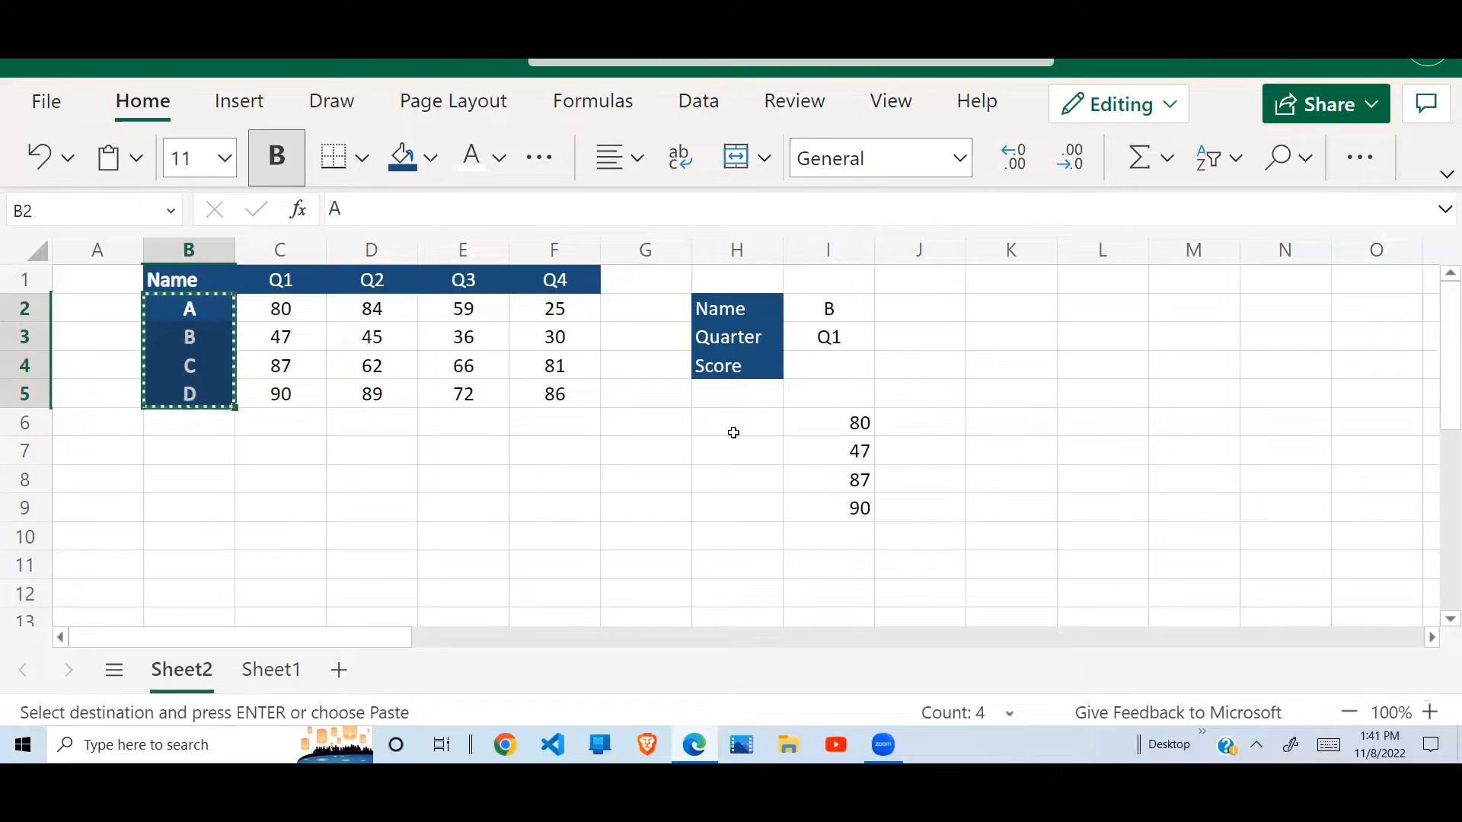
{"action": "left_click", "coordinate": [733, 431]}
{"action": "key", "text": "ctrl+v"}
{"action": "left_click", "coordinate": [905, 427]}
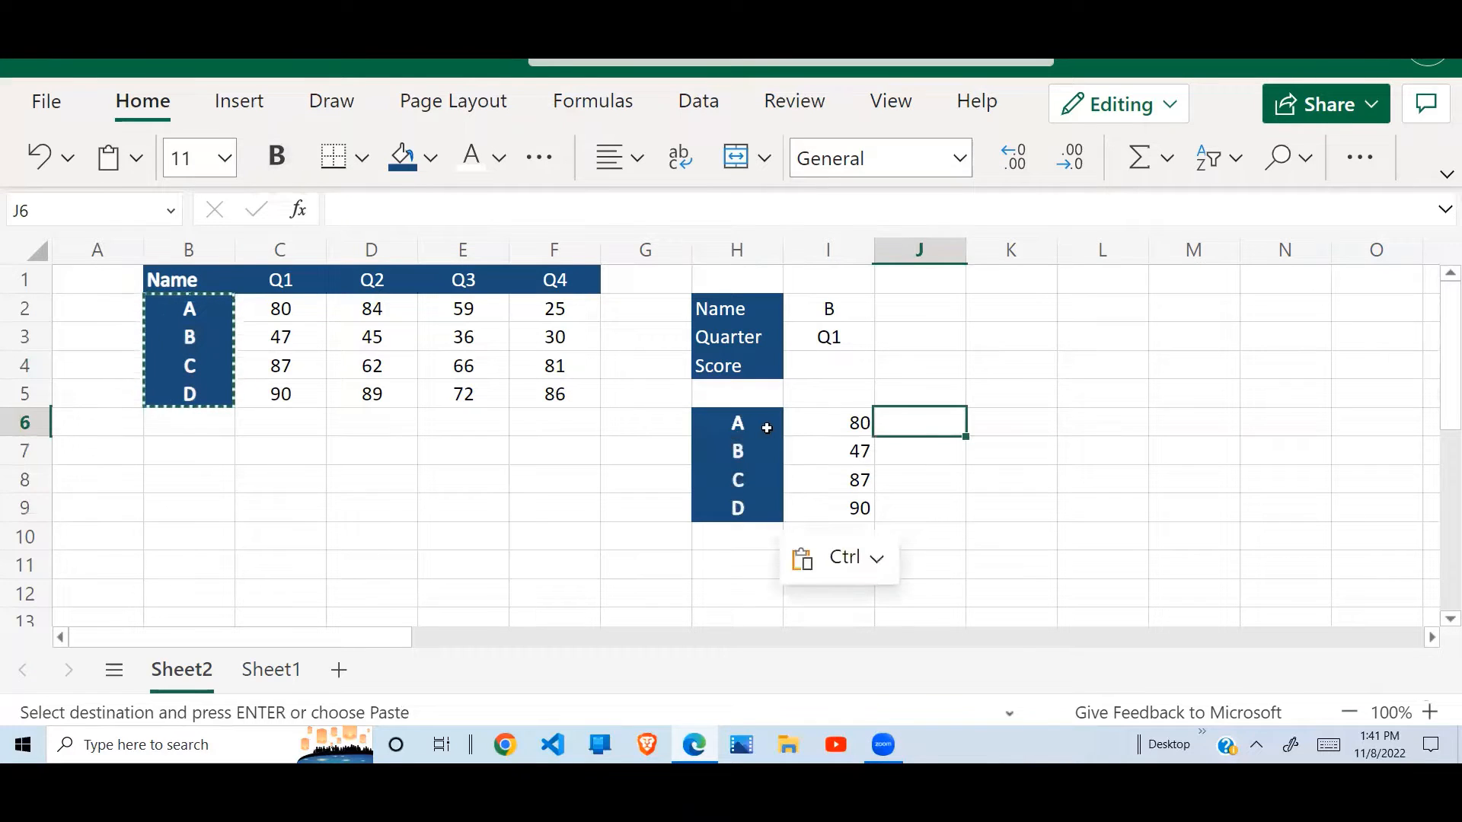
{"action": "left_click", "coordinate": [752, 426]}
{"action": "left_click_drag", "start_coordinate": [751, 426], "coordinate": [842, 509]}
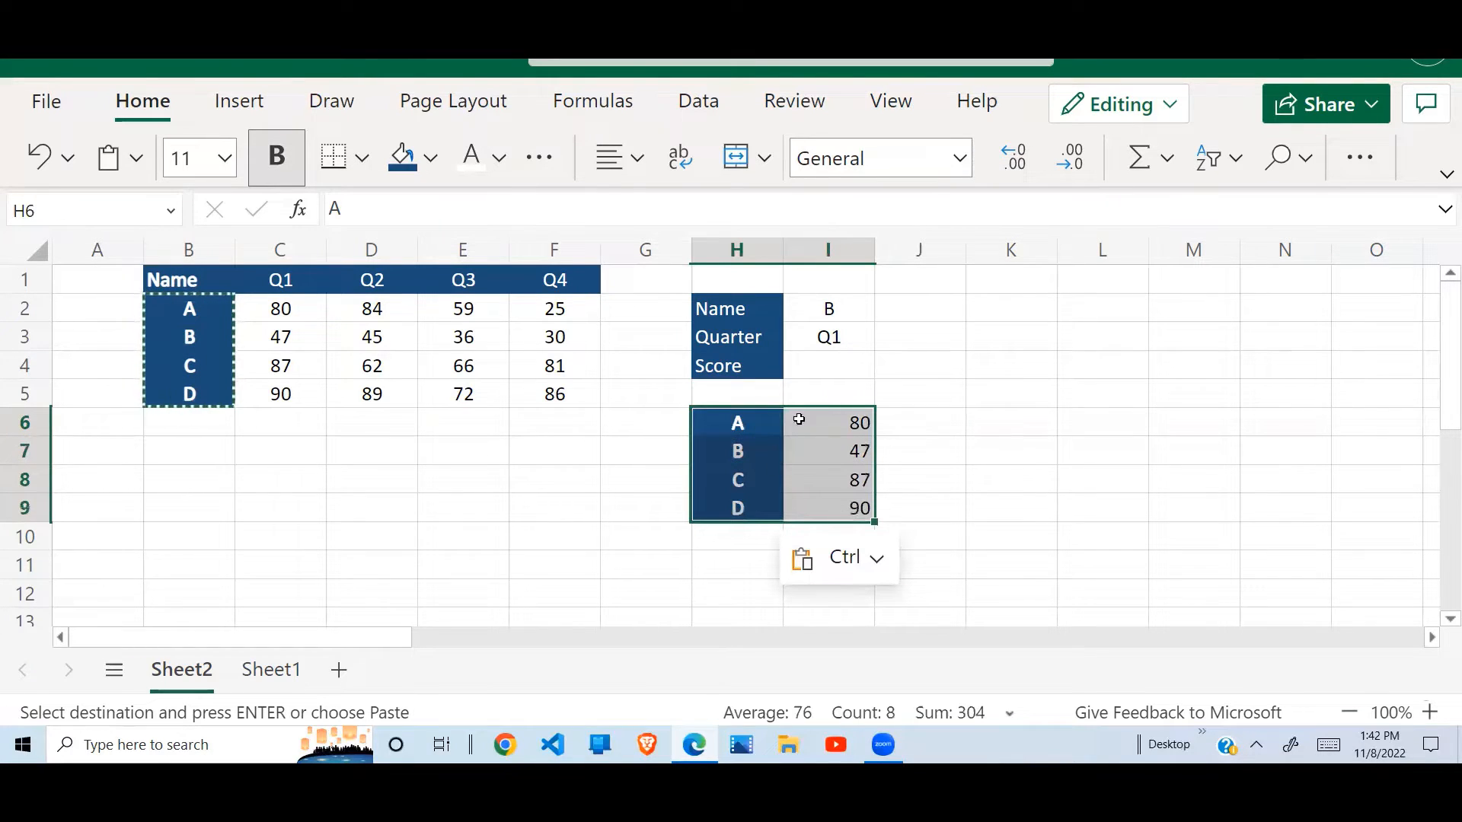
{"action": "left_click", "coordinate": [750, 453]}
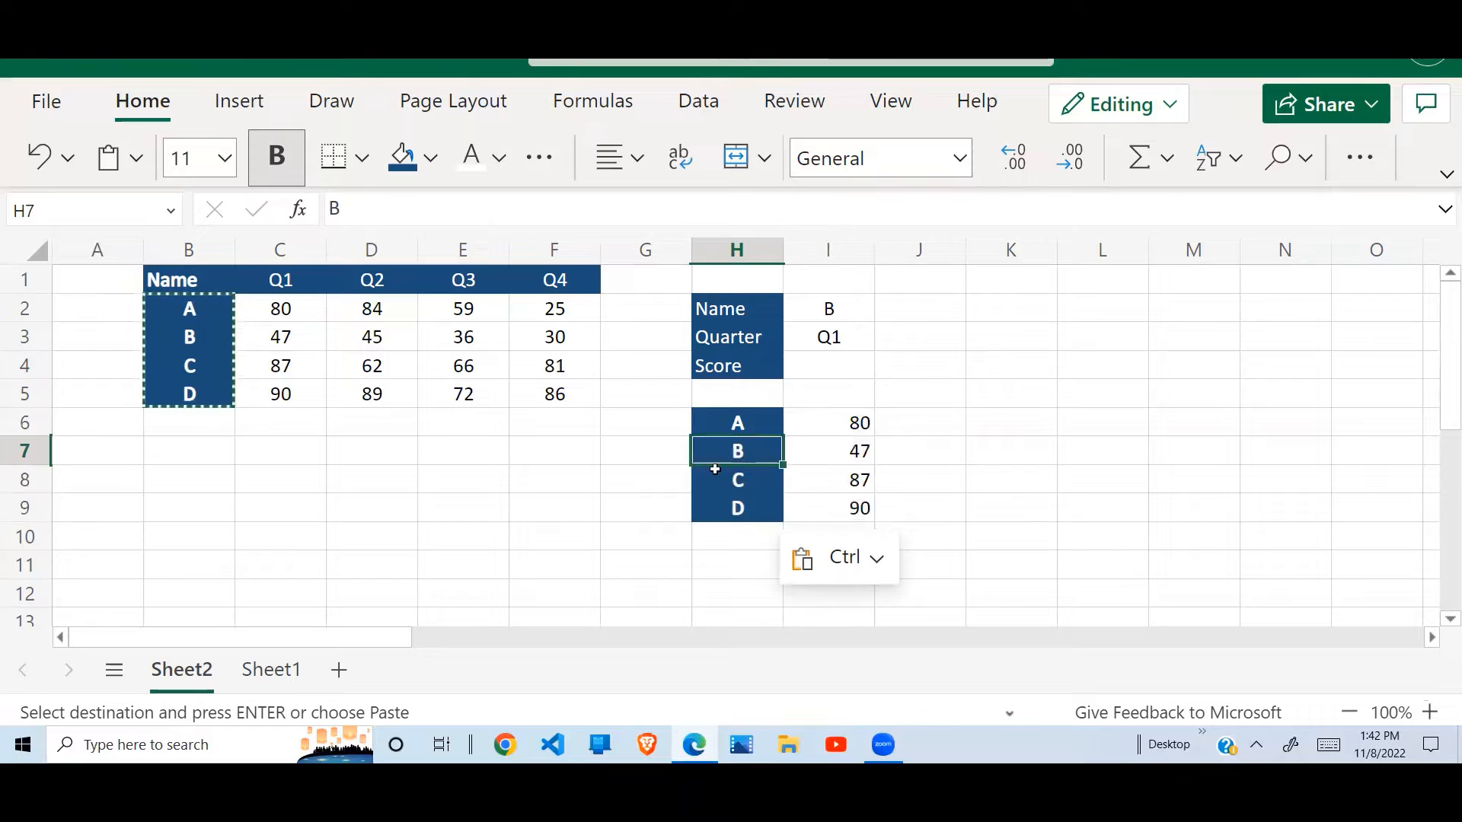
{"action": "left_click_drag", "start_coordinate": [860, 423], "coordinate": [857, 509]}
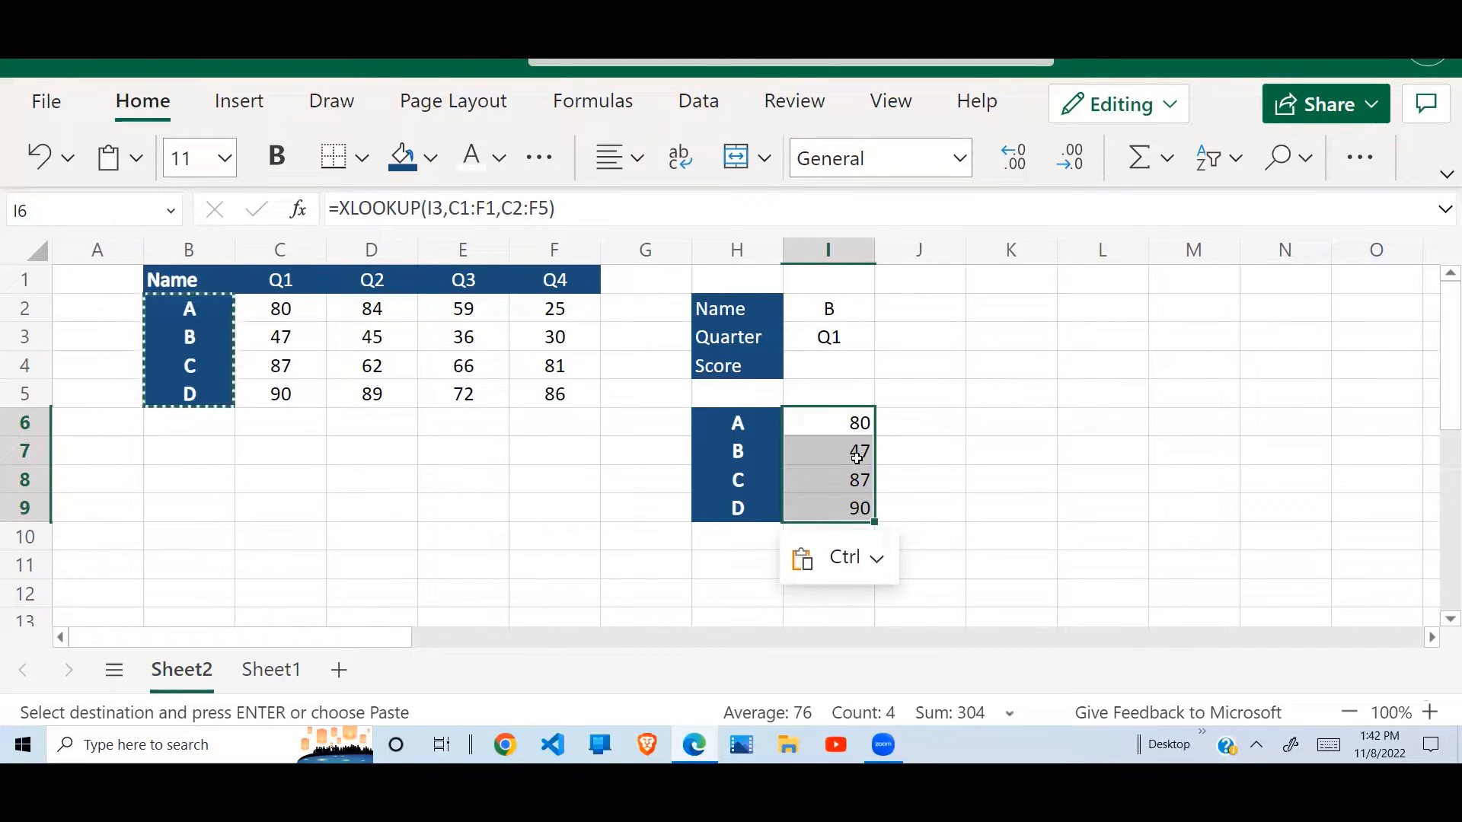
- Start an XLOOKUP formula in the Score cell I4 with I2 as lookup value and B2:B5 as lookup array
{"action": "left_click", "coordinate": [845, 365]}
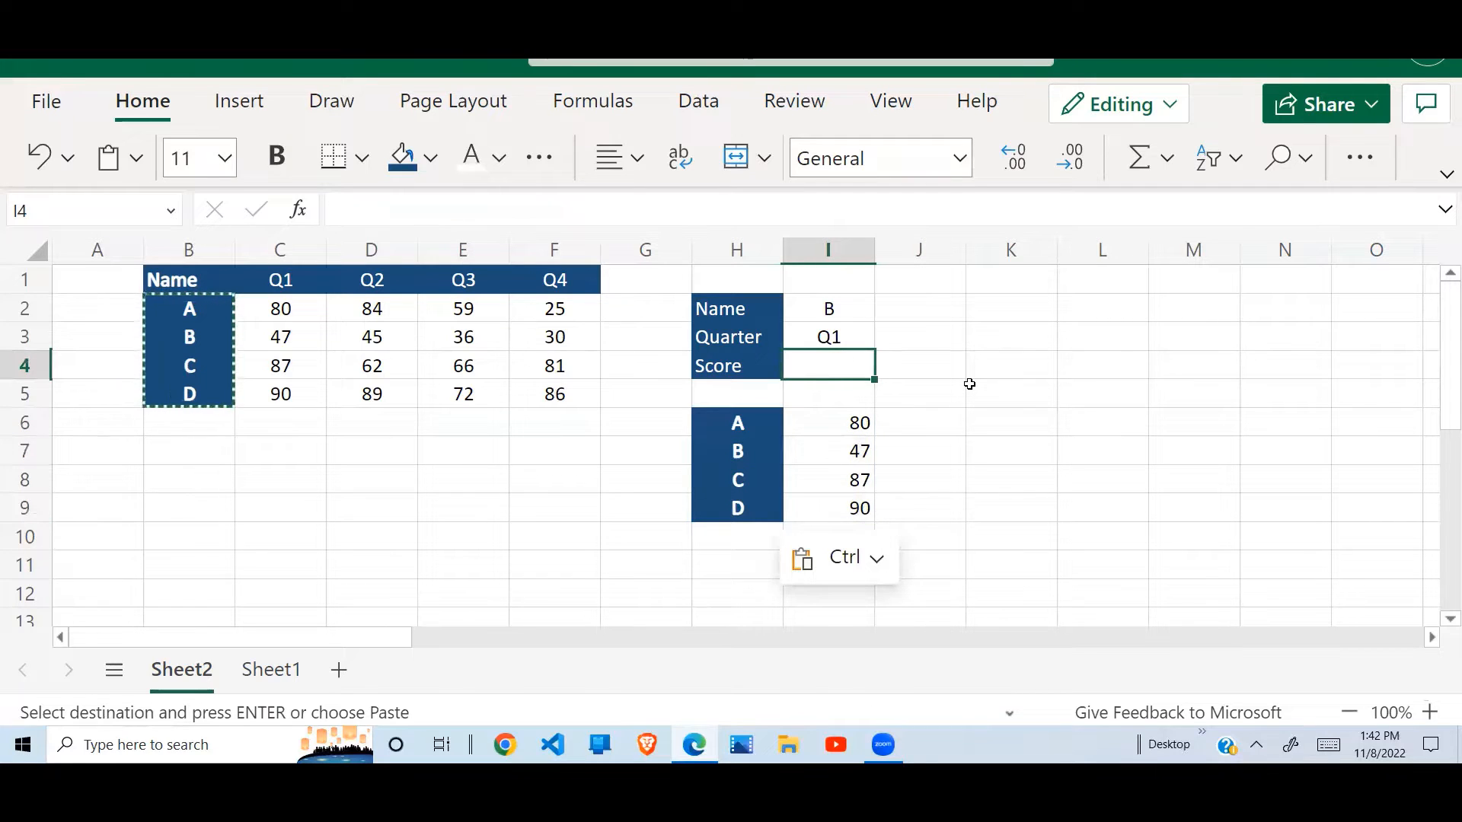
{"action": "type", "text": "="}
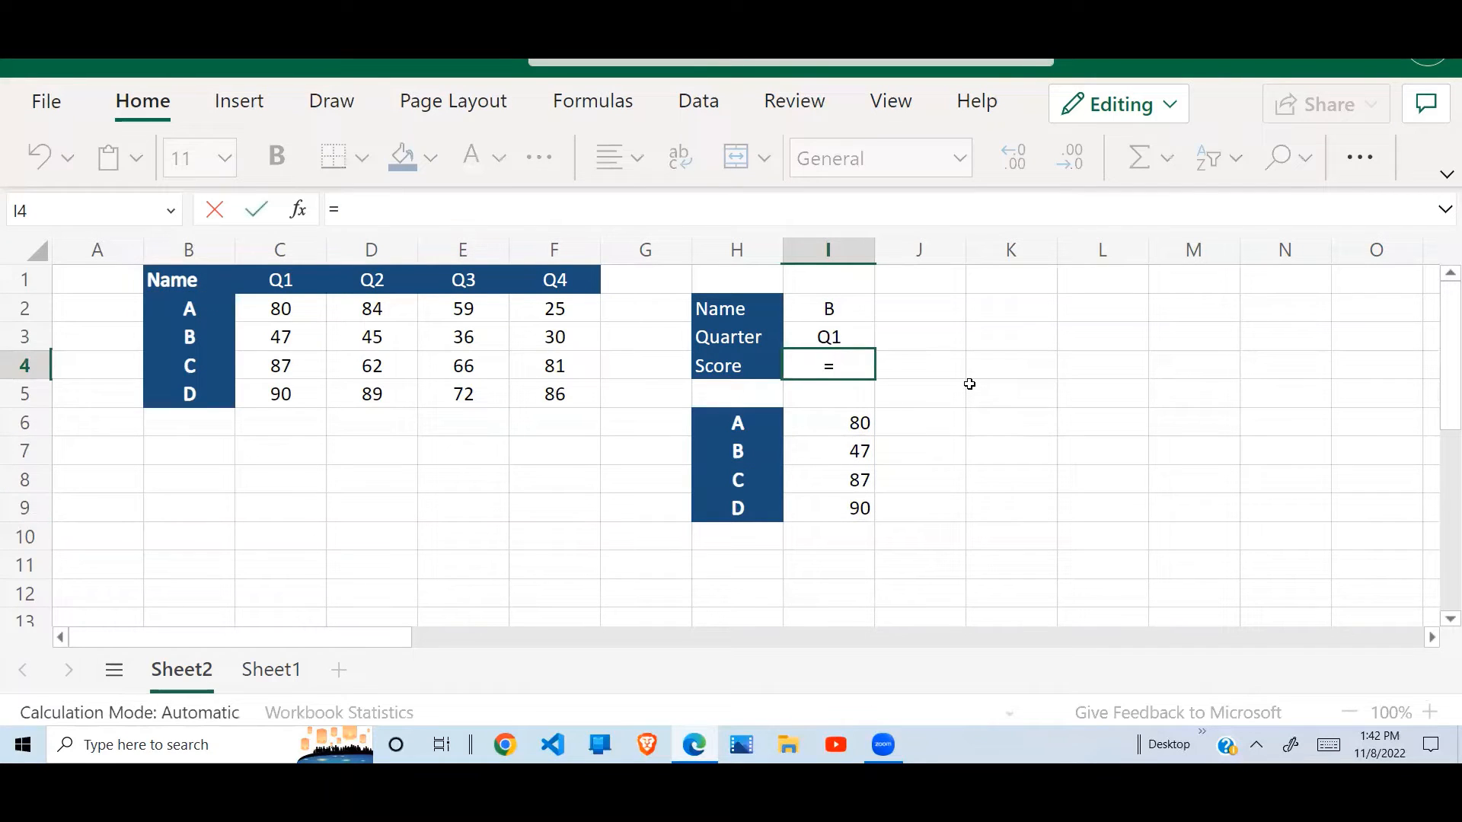
{"action": "type", "text": "xlook"}
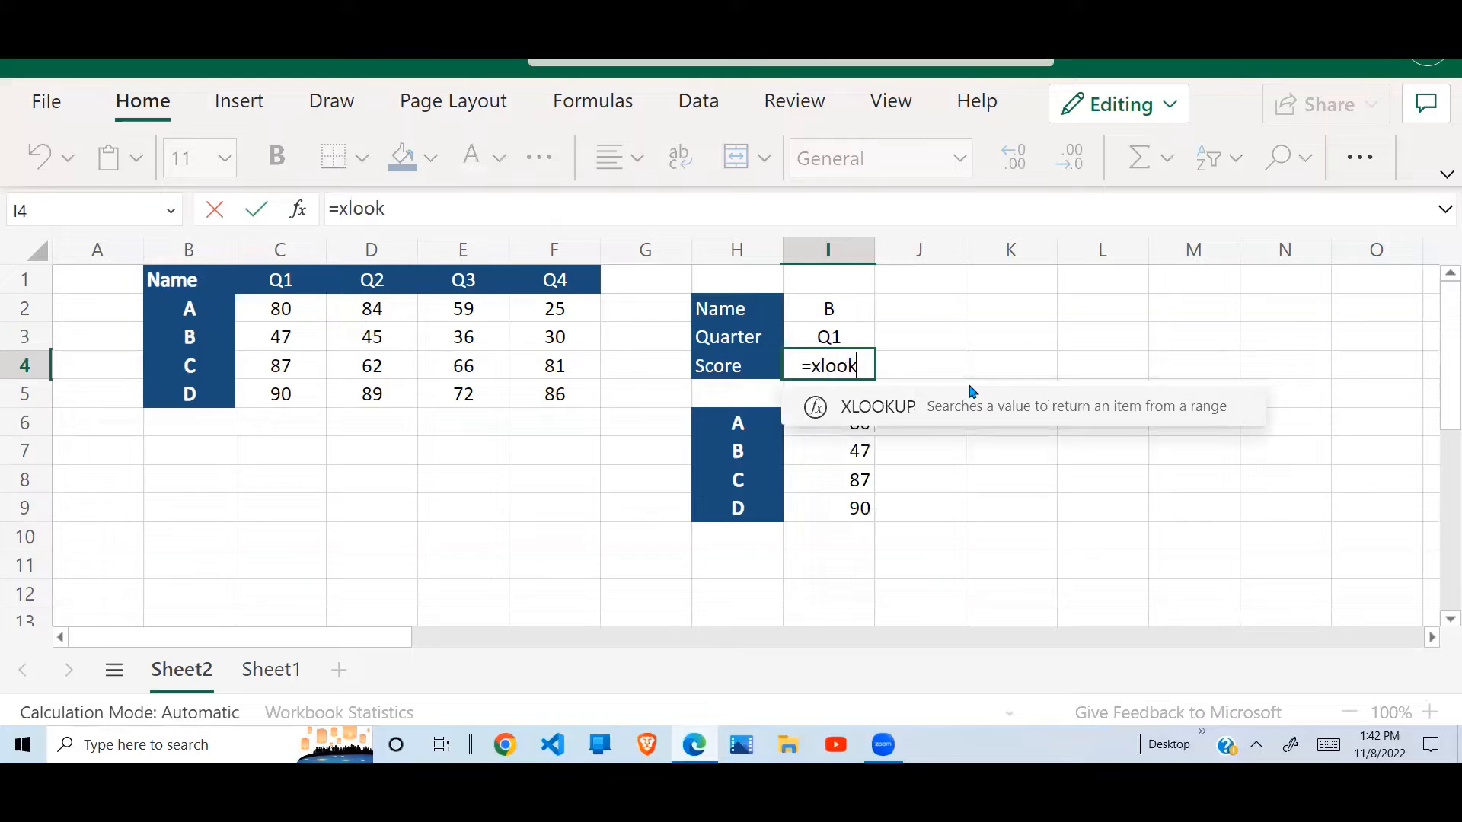
{"action": "type", "text": "("}
{"action": "key", "text": "BackSpace"}
{"action": "type", "text": "ip"}
{"action": "key", "text": "BackSpace"}
{"action": "key", "text": "BackSpace"}
{"action": "type", "text": "up)"}
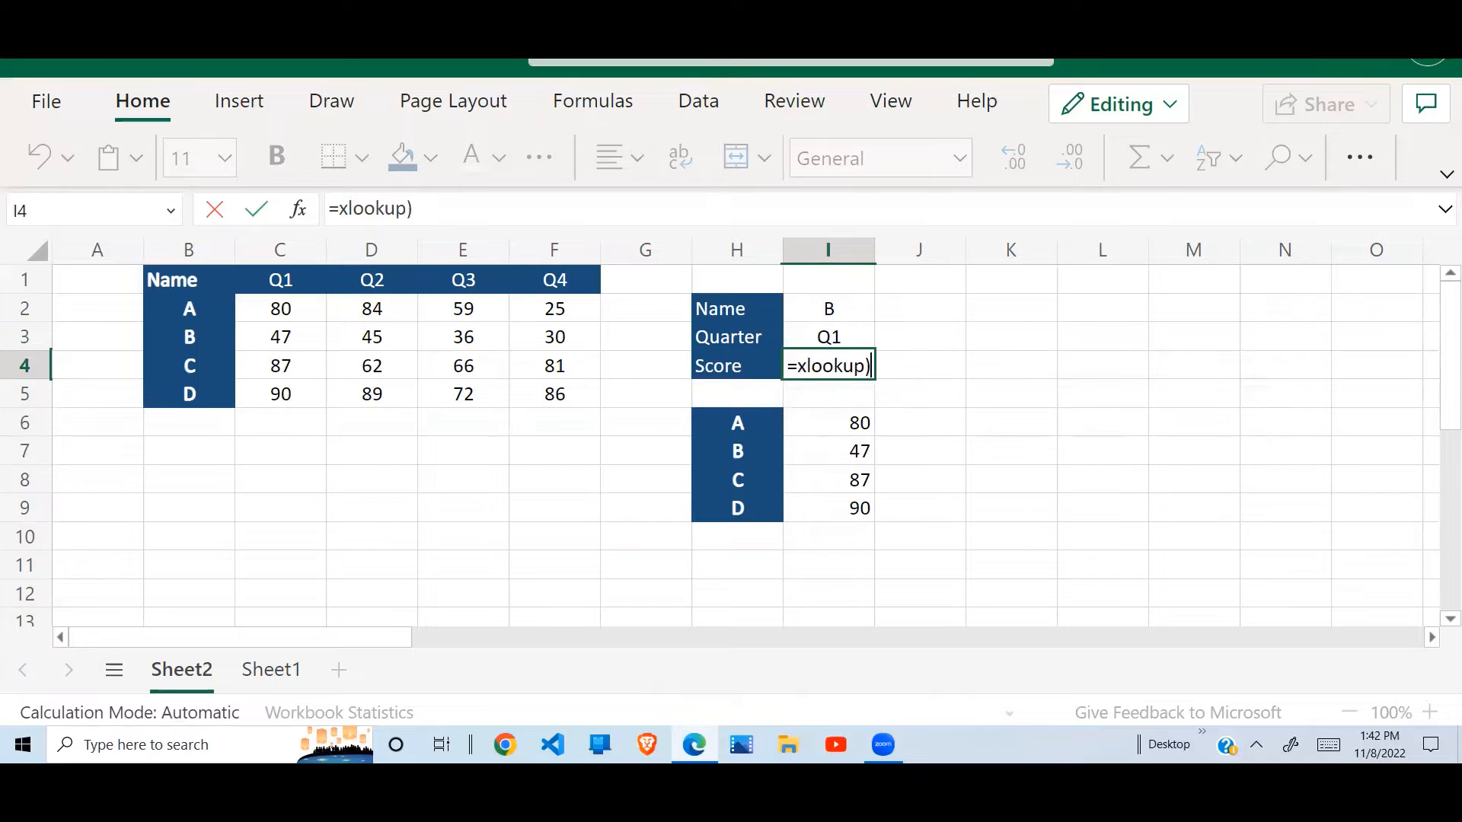
{"action": "key", "text": "BackSpace"}
{"action": "type", "text": "("}
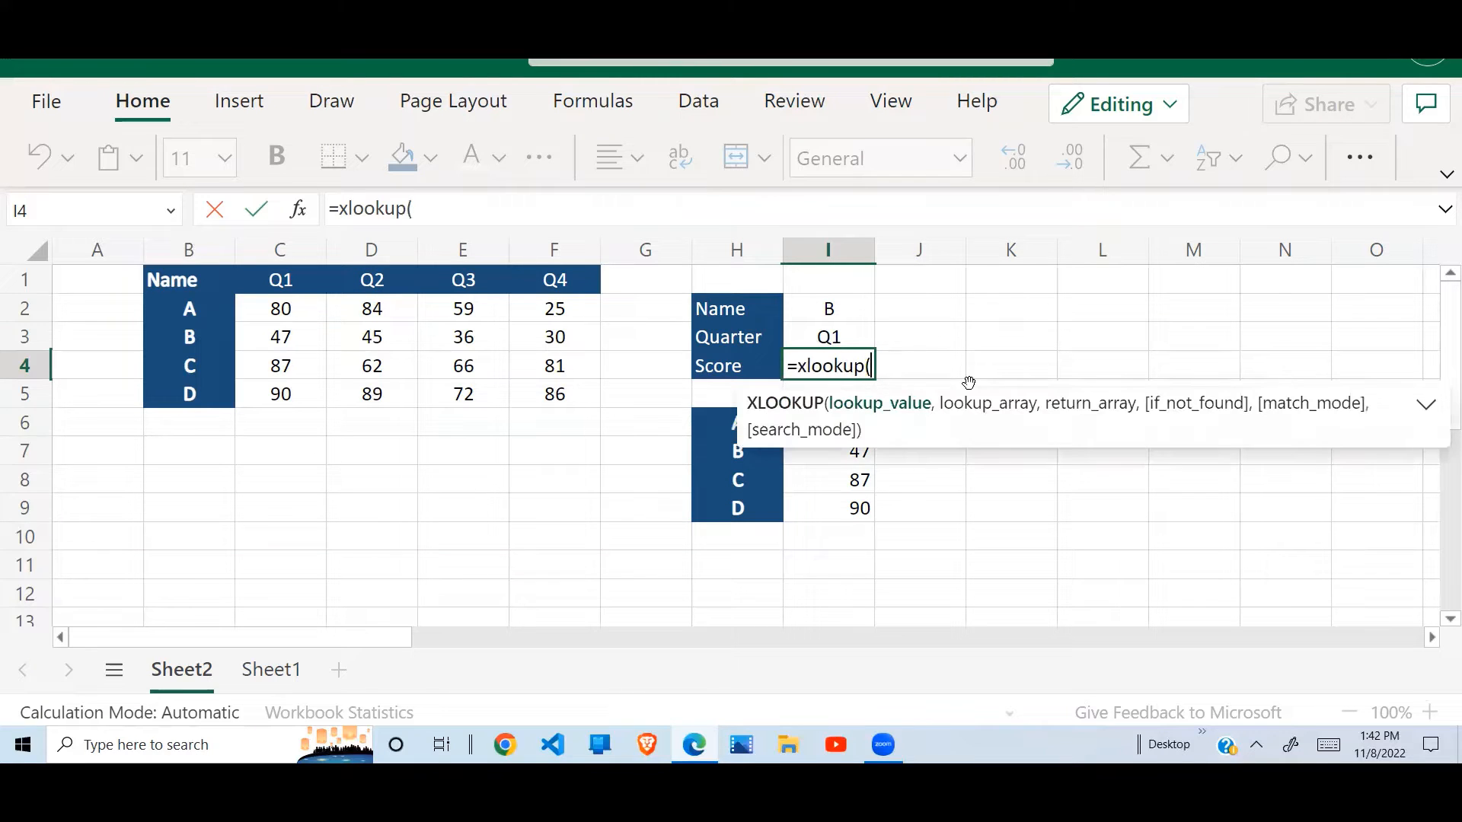
{"action": "left_click", "coordinate": [848, 310]}
{"action": "type", "text": ","}
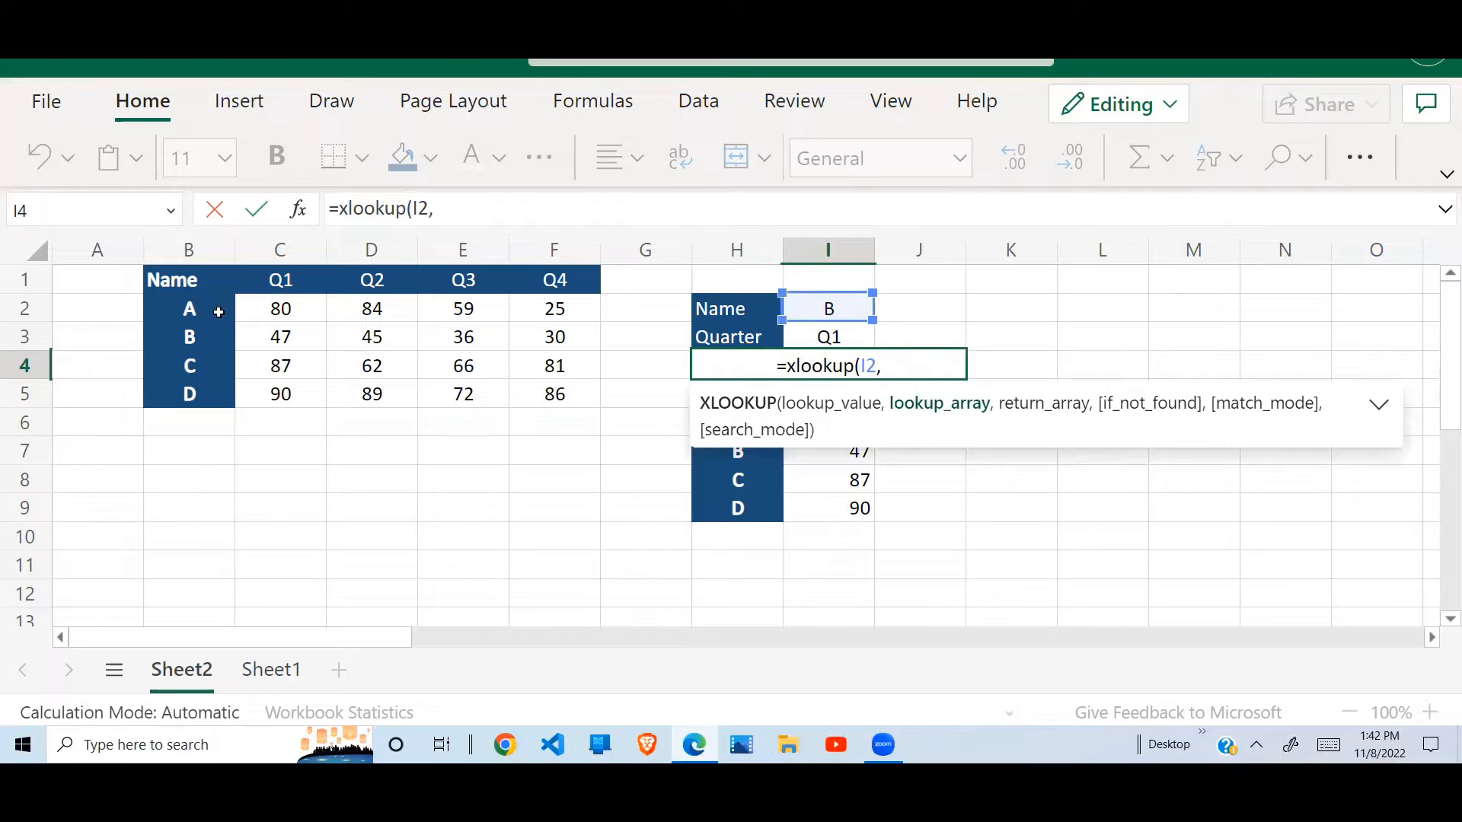
{"action": "left_click_drag", "start_coordinate": [200, 308], "coordinate": [199, 392]}
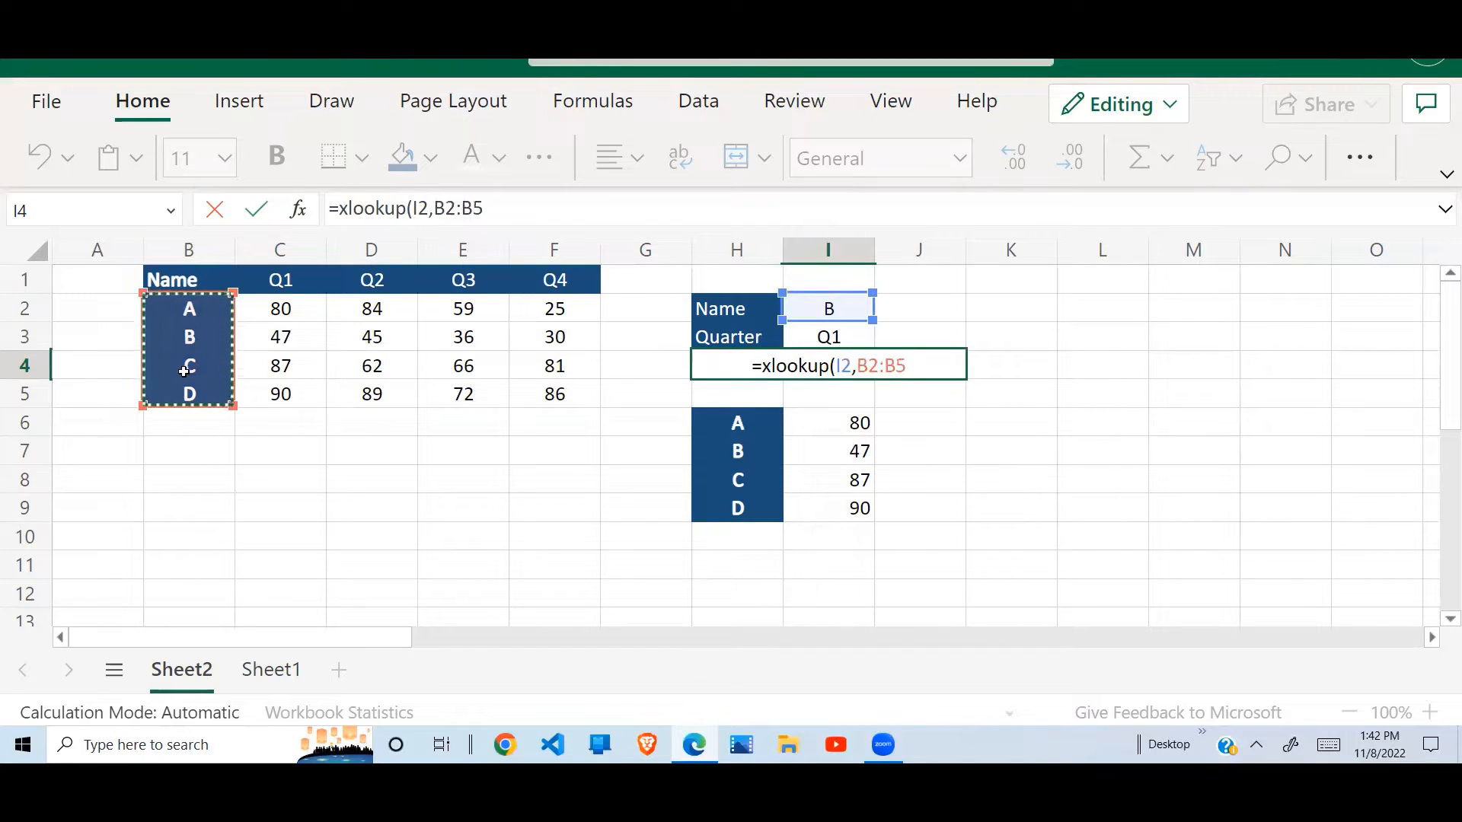
{"action": "type", "text": ","}
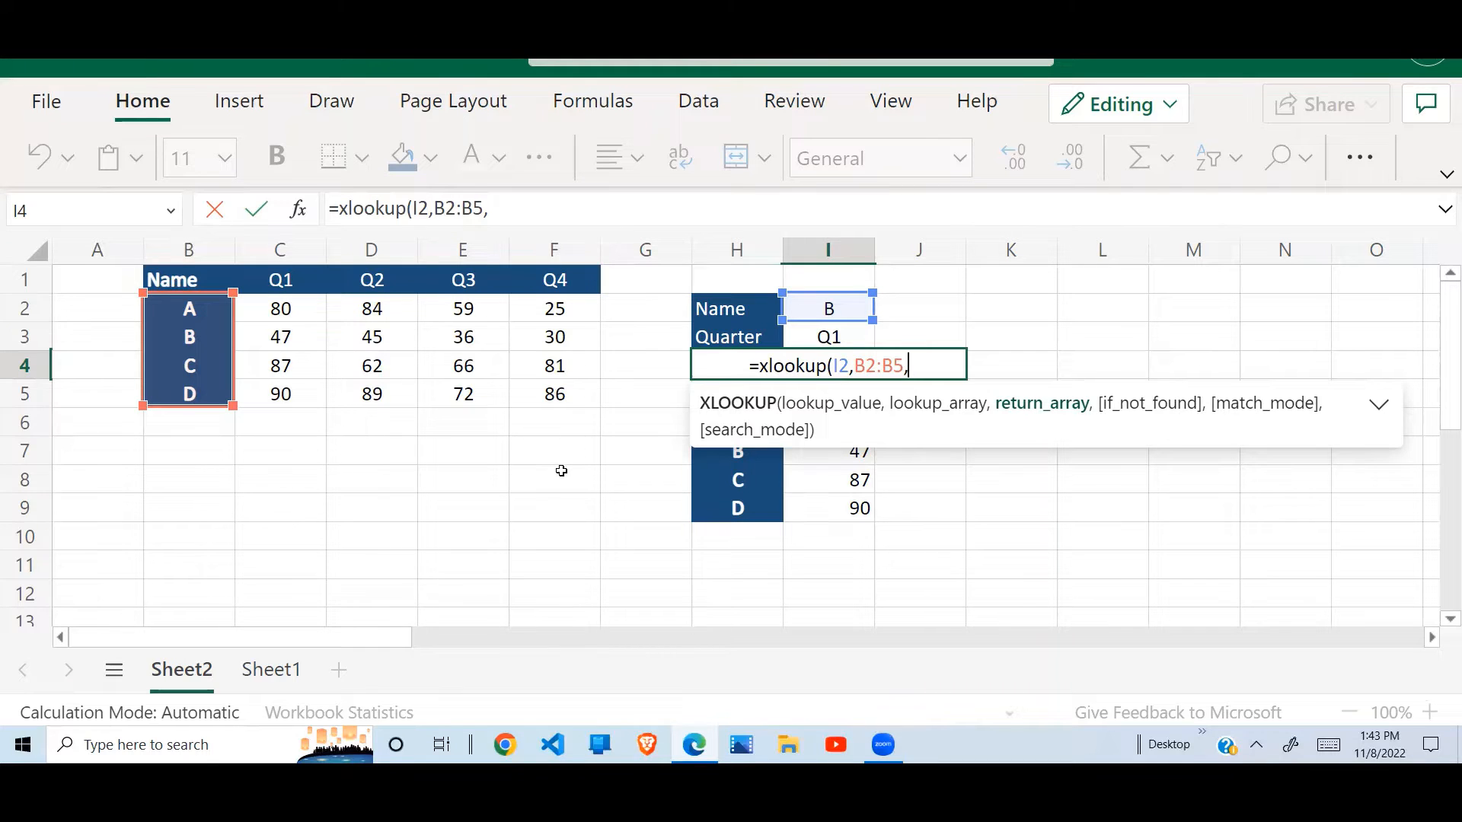
- Complete the I4 formula with a nested XLOOKUP(I3,C1:F1,C2:F5) as the return array
{"action": "type", "text": "xlo"}
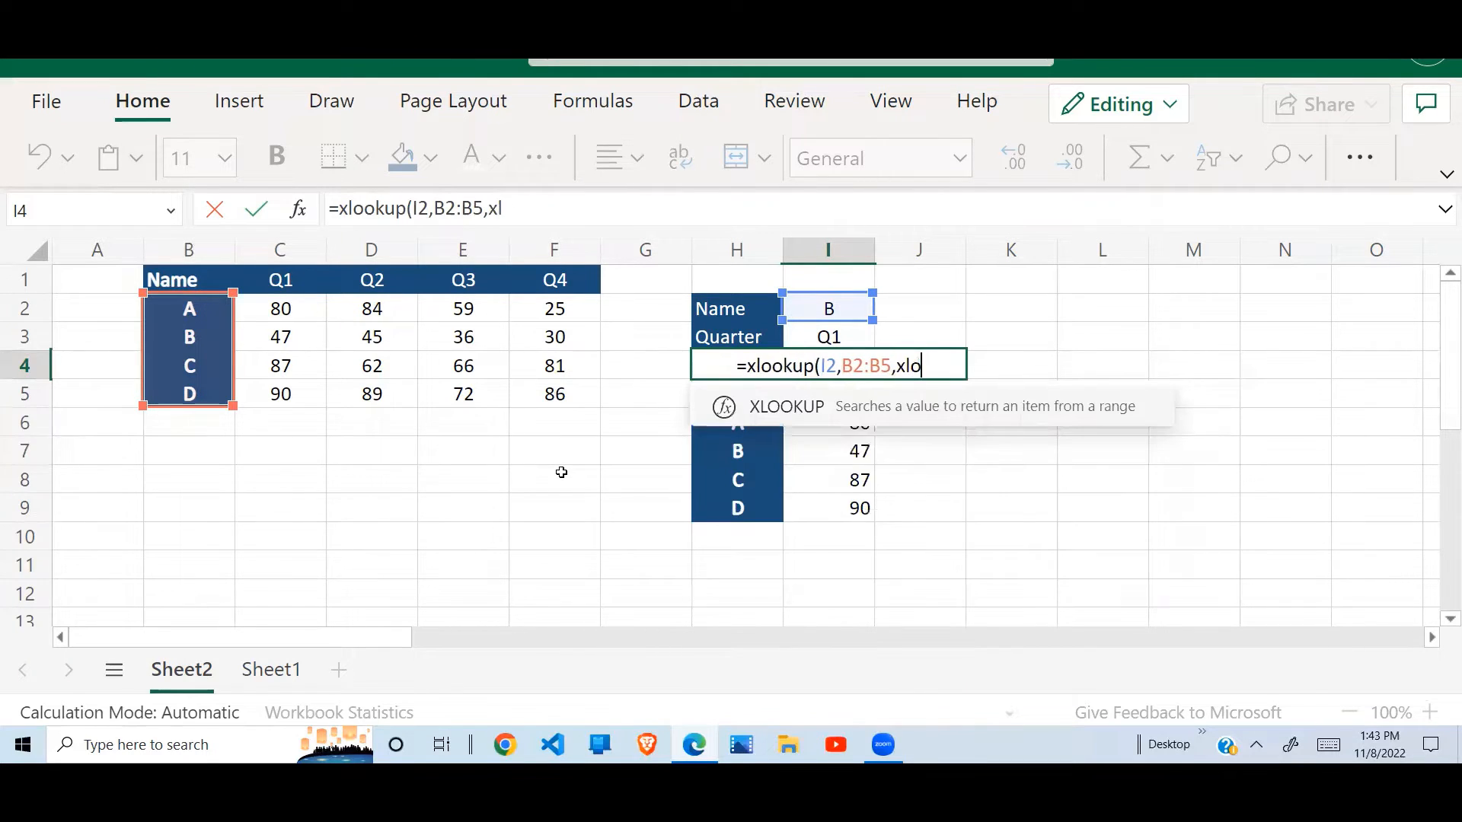
{"action": "type", "text": "okup"}
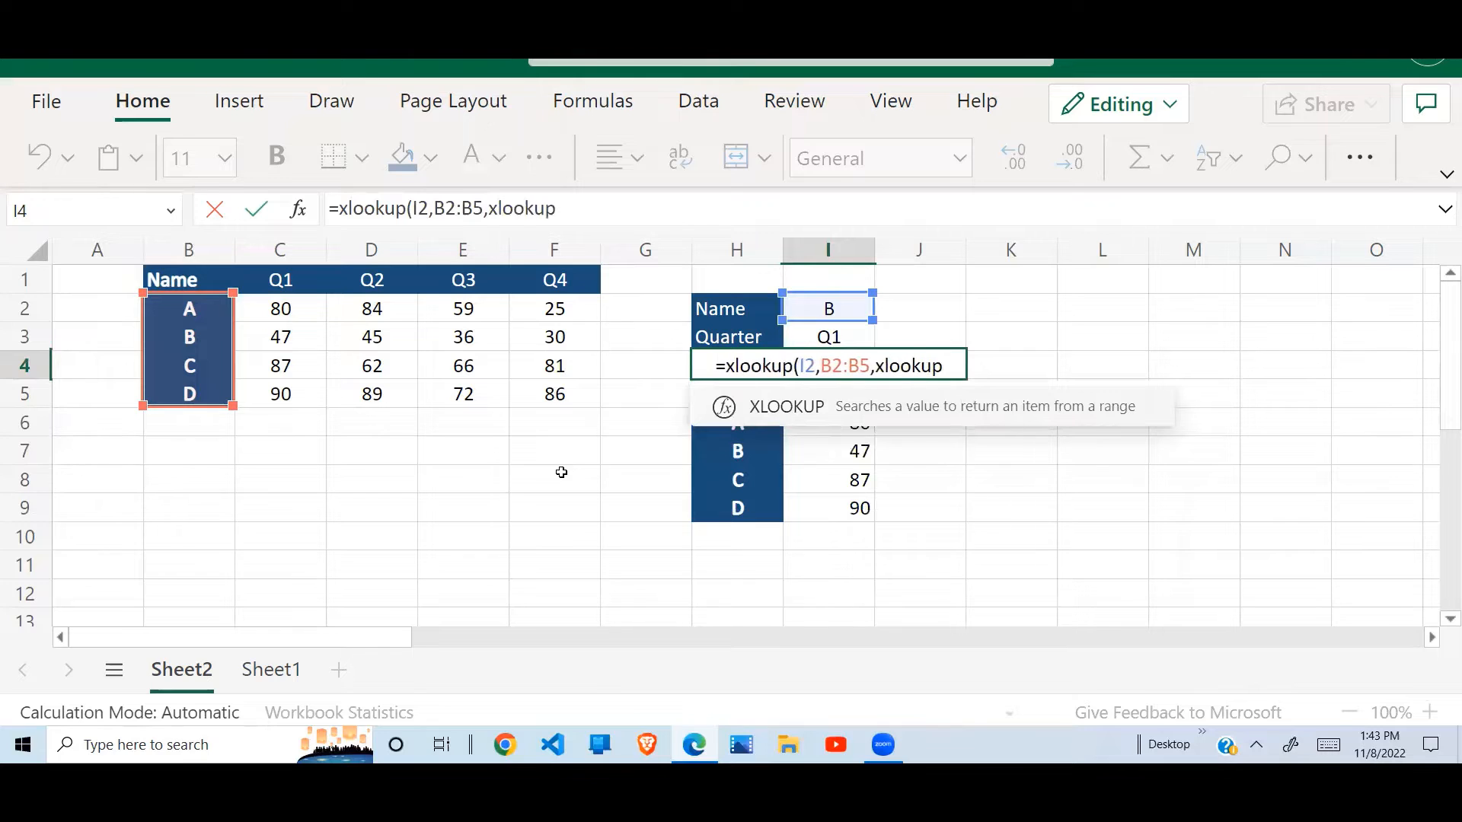
{"action": "type", "text": "("}
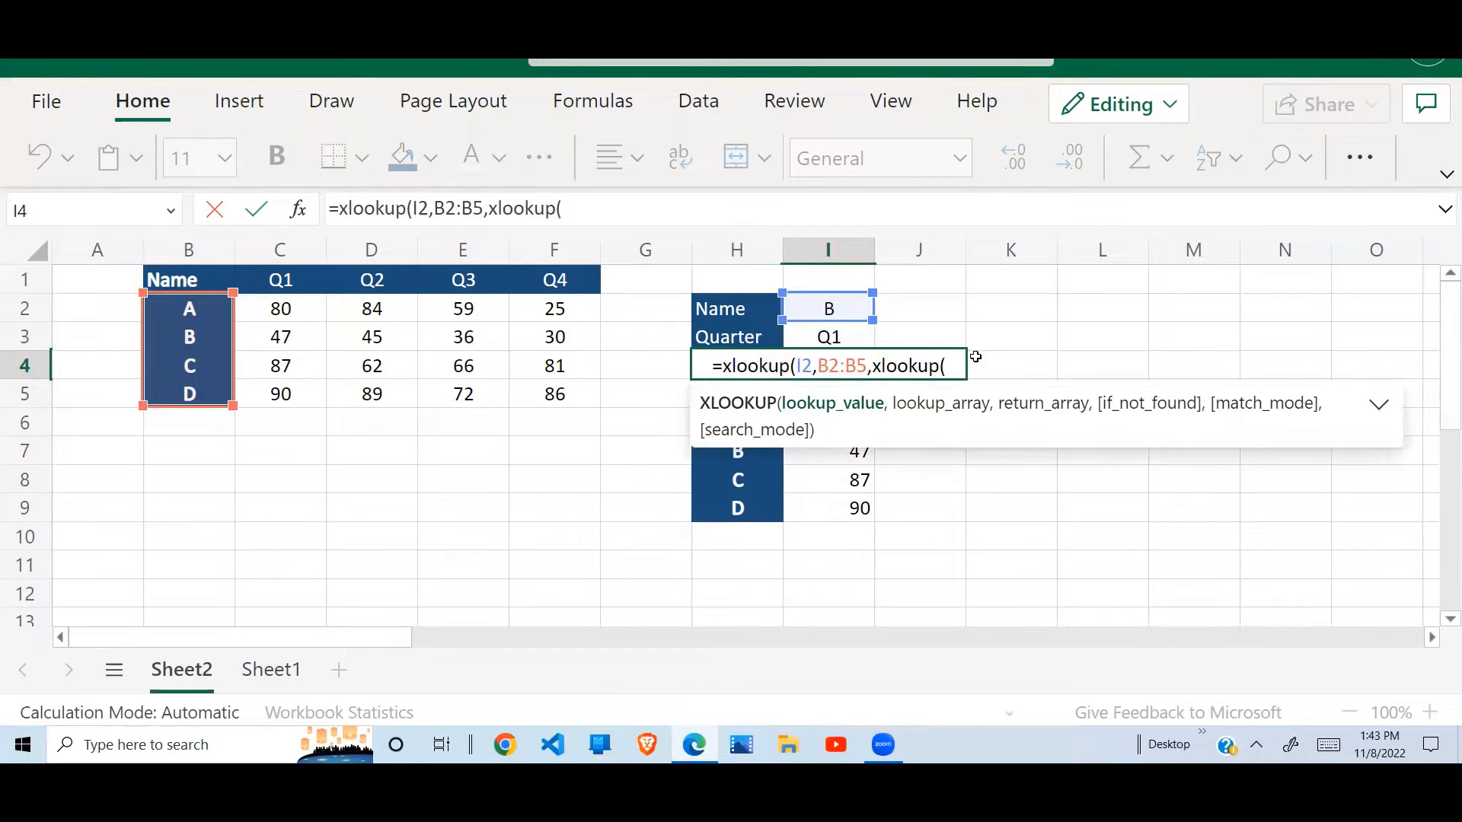
{"action": "left_click", "coordinate": [844, 337]}
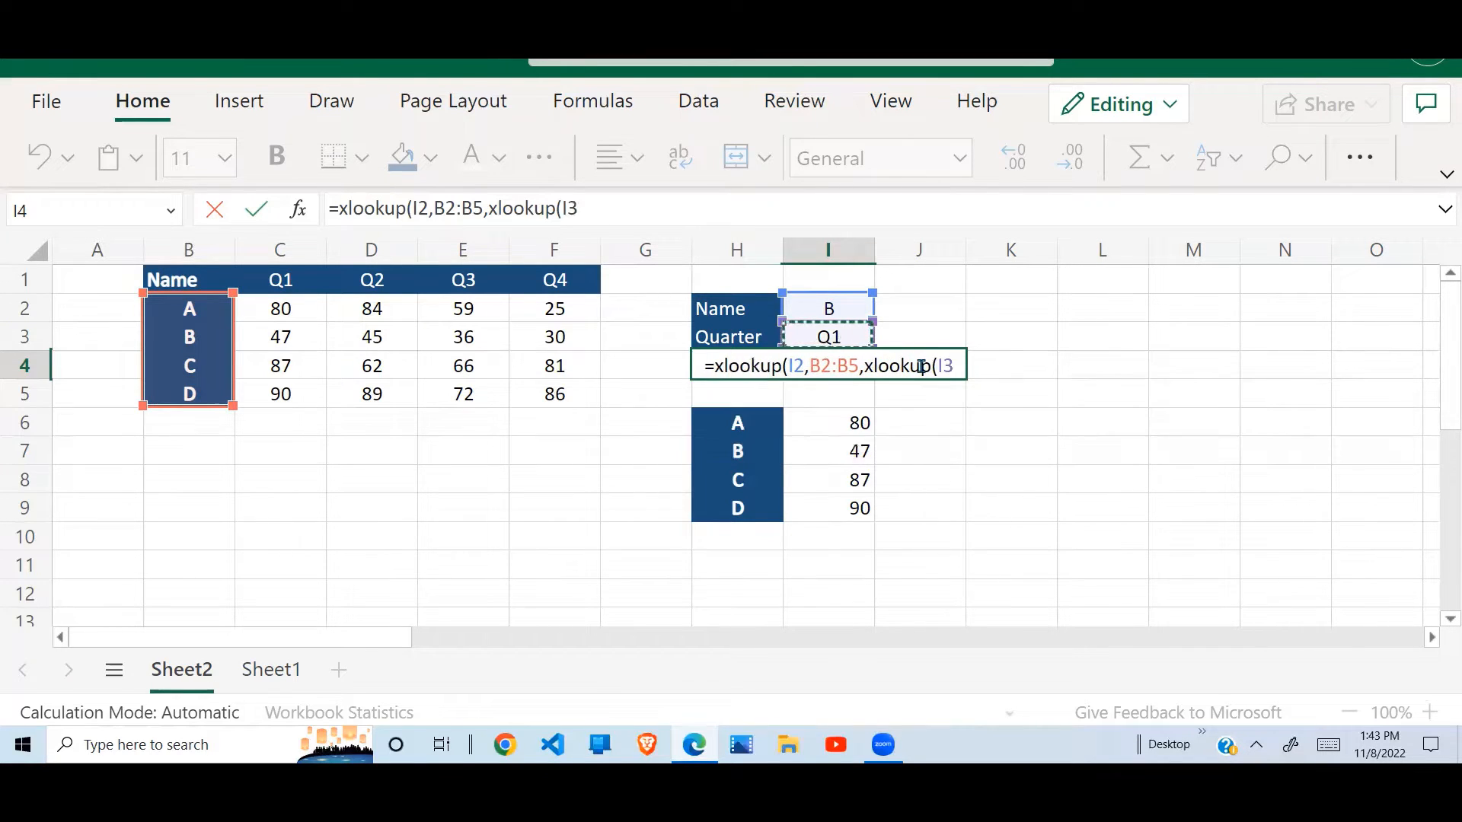
{"action": "type", "text": ","}
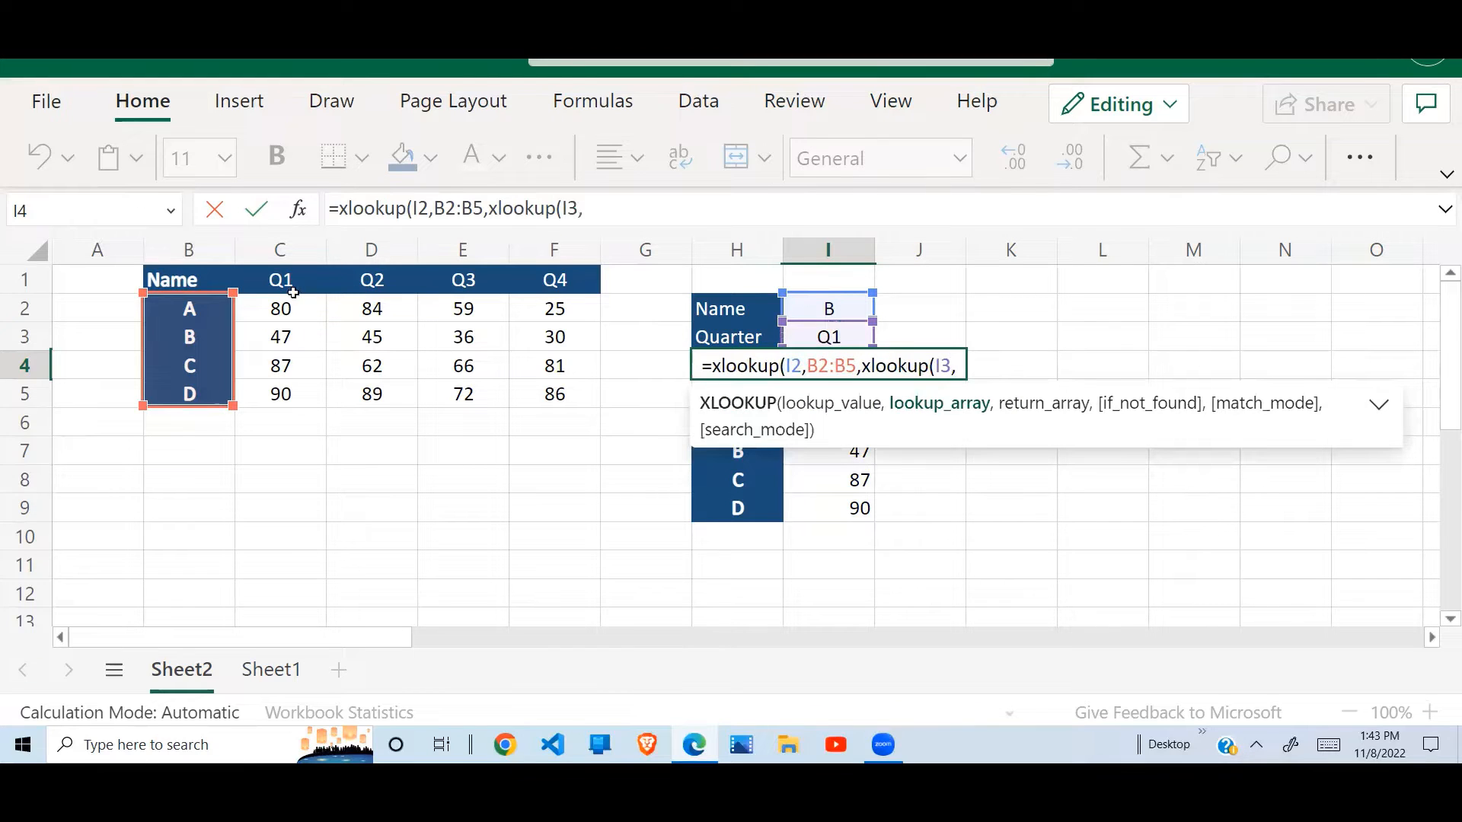
{"action": "left_click_drag", "start_coordinate": [293, 290], "coordinate": [581, 281]}
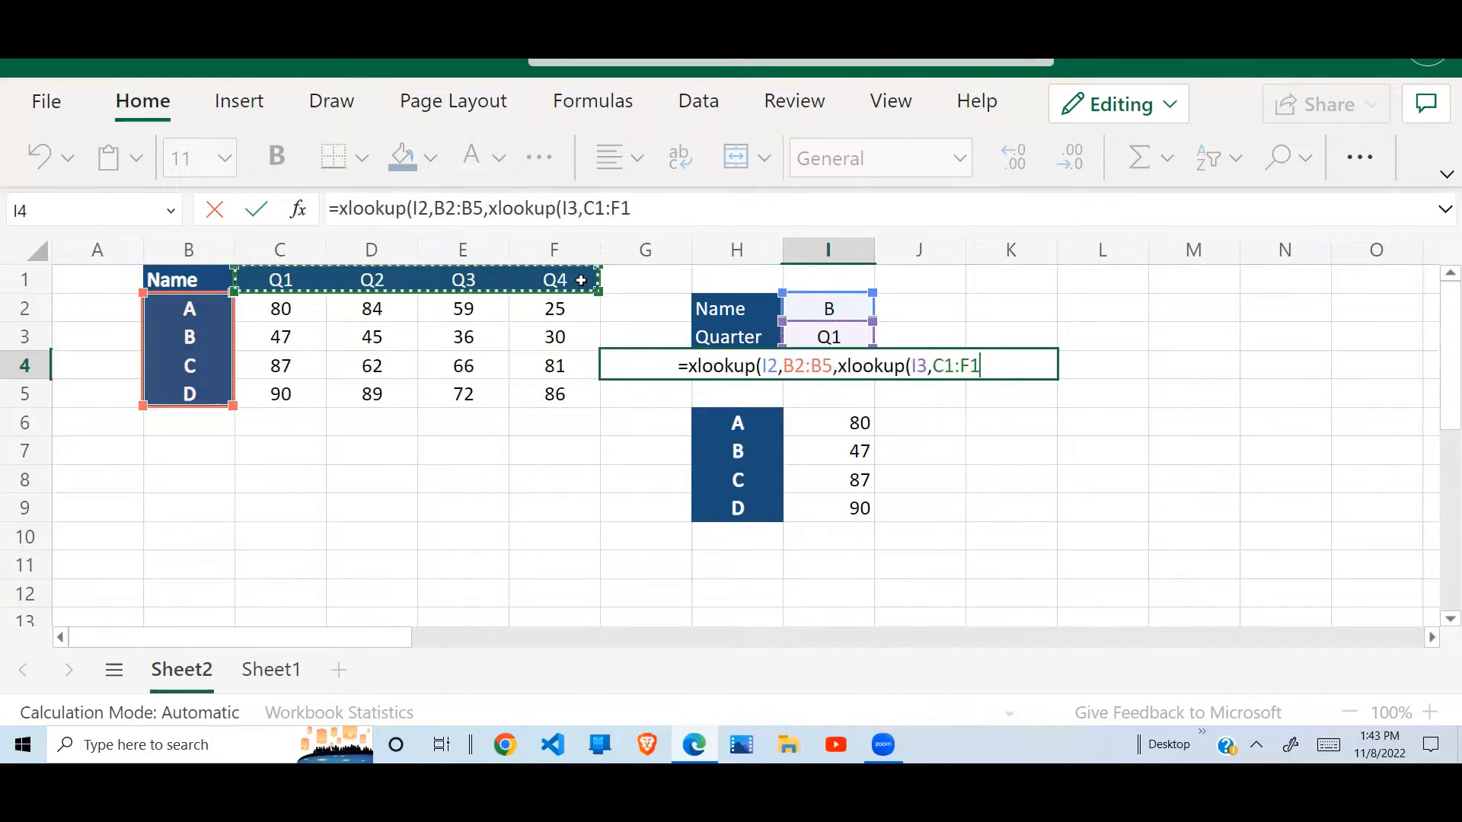
{"action": "type", "text": ","}
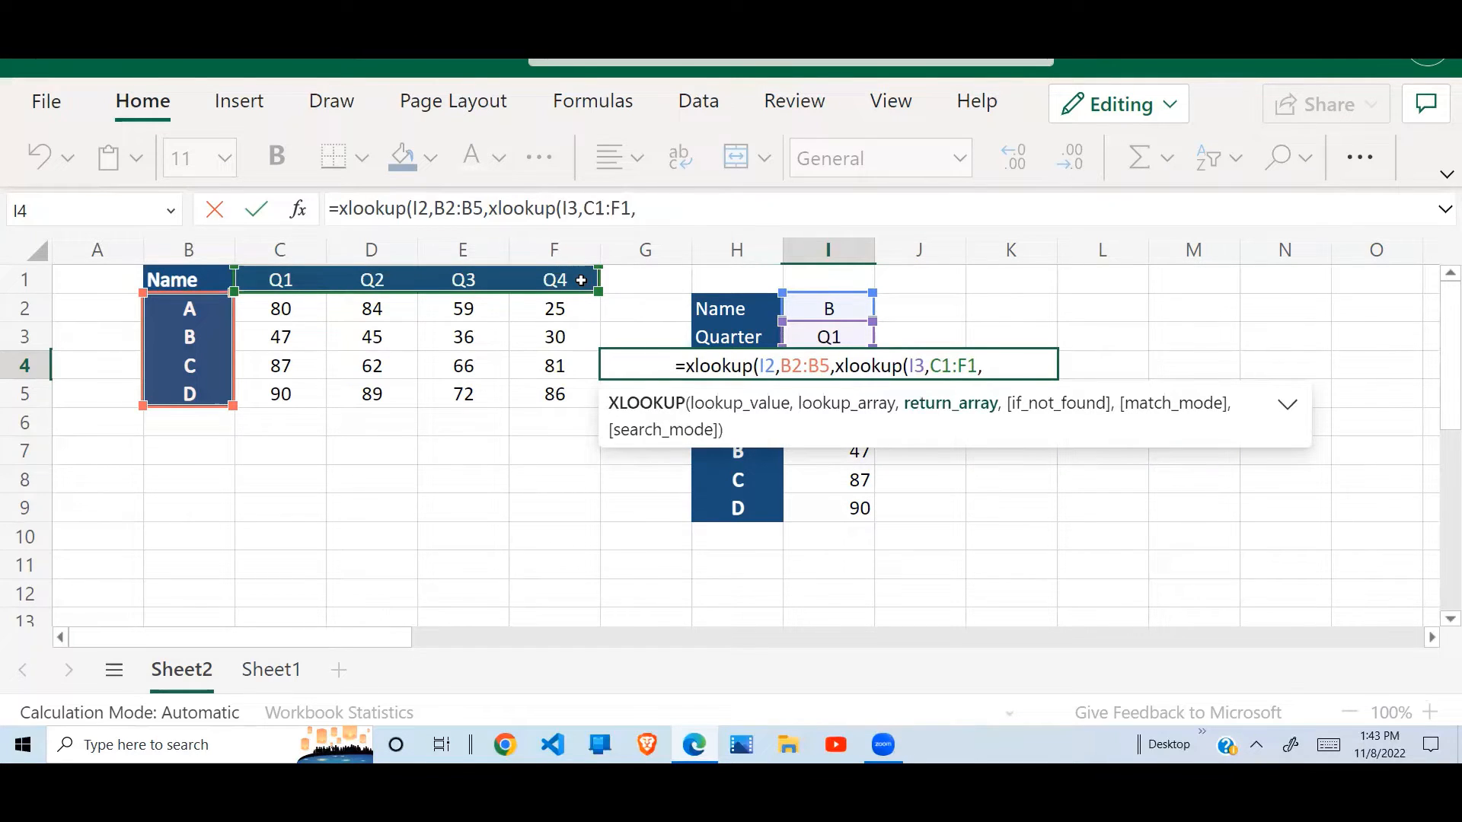
{"action": "left_click_drag", "start_coordinate": [287, 305], "coordinate": [556, 393]}
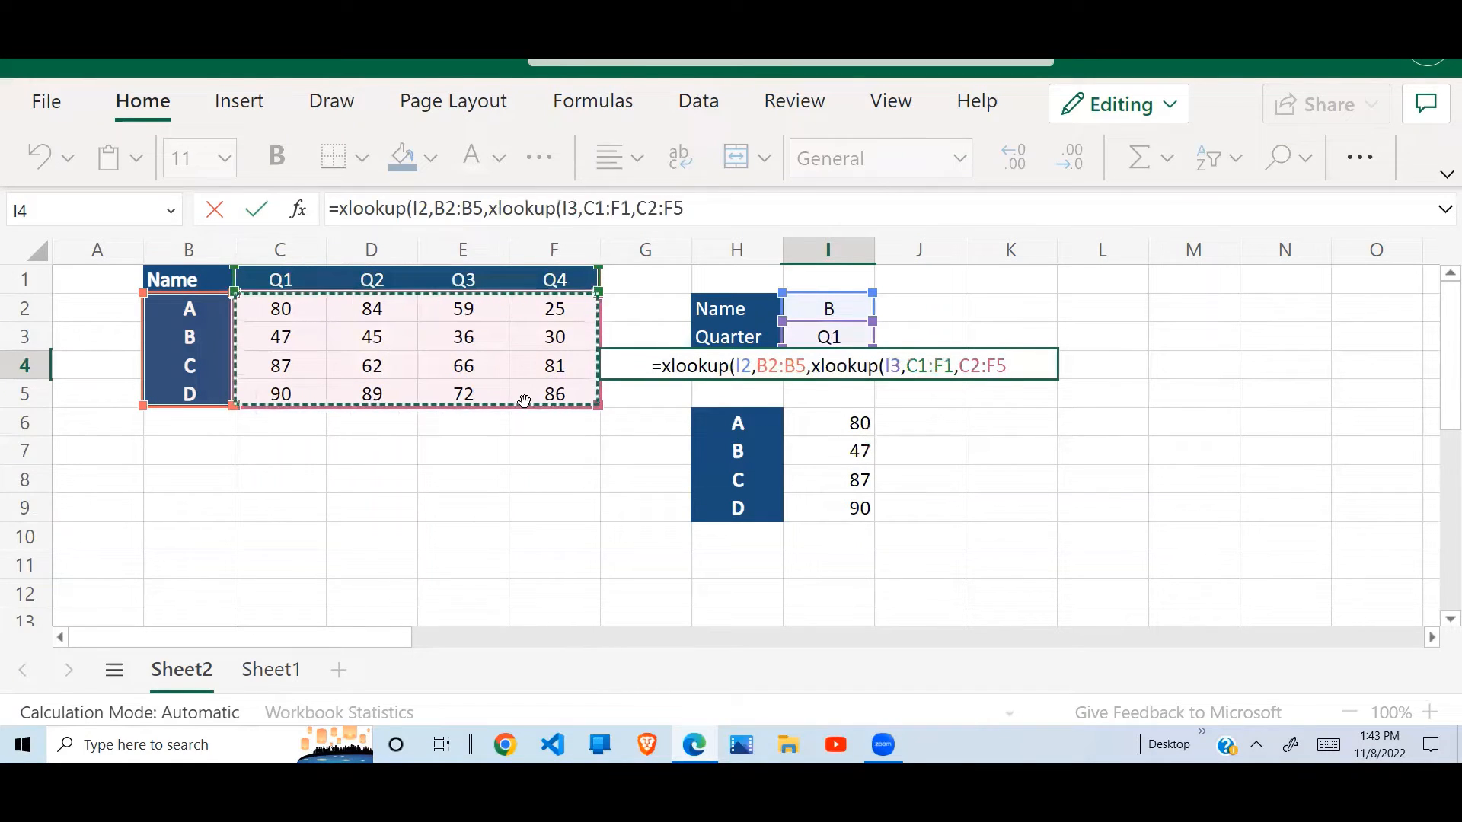
{"action": "type", "text": ")"}
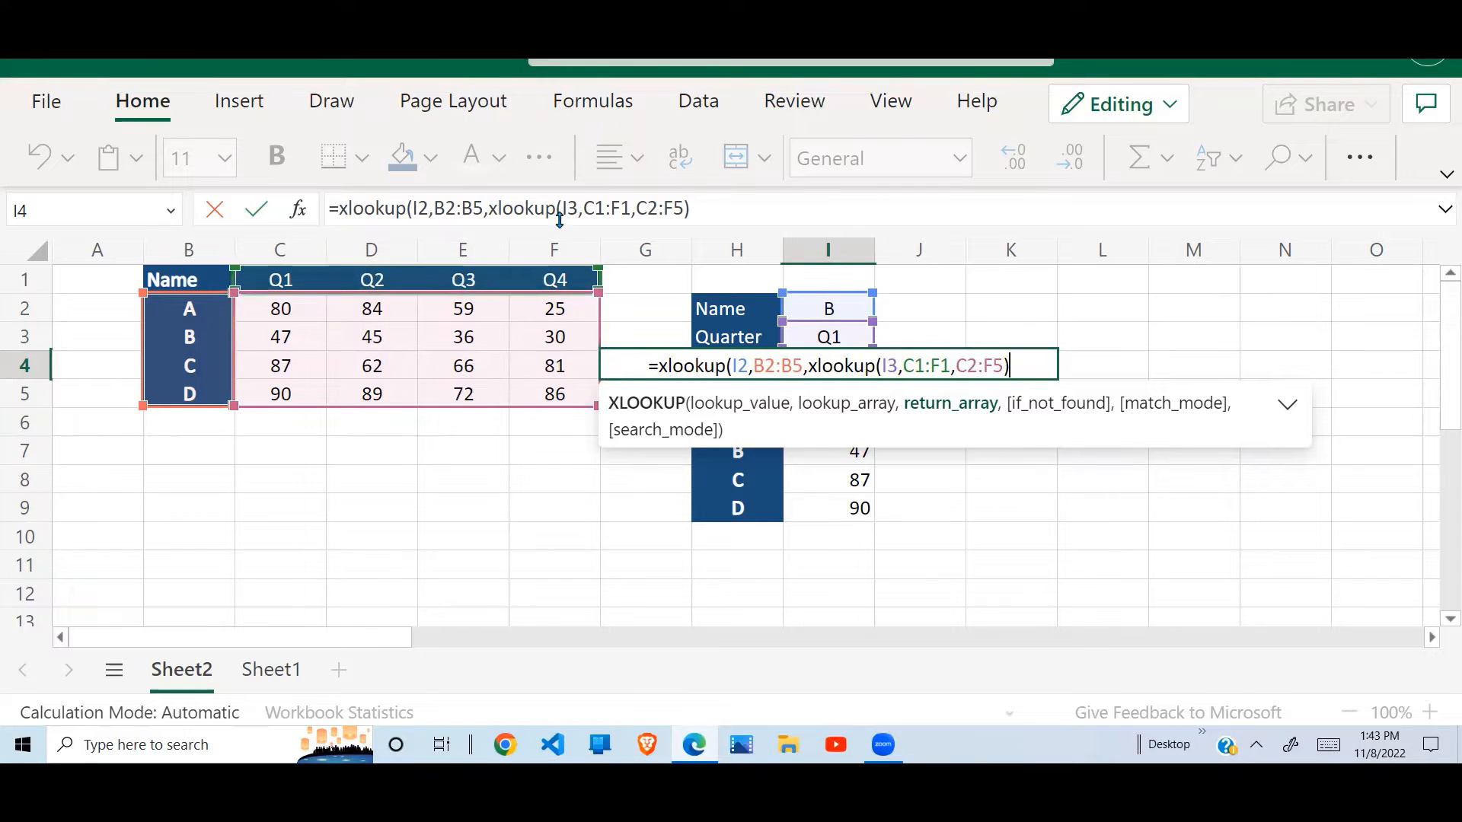
{"action": "type", "text": ")"}
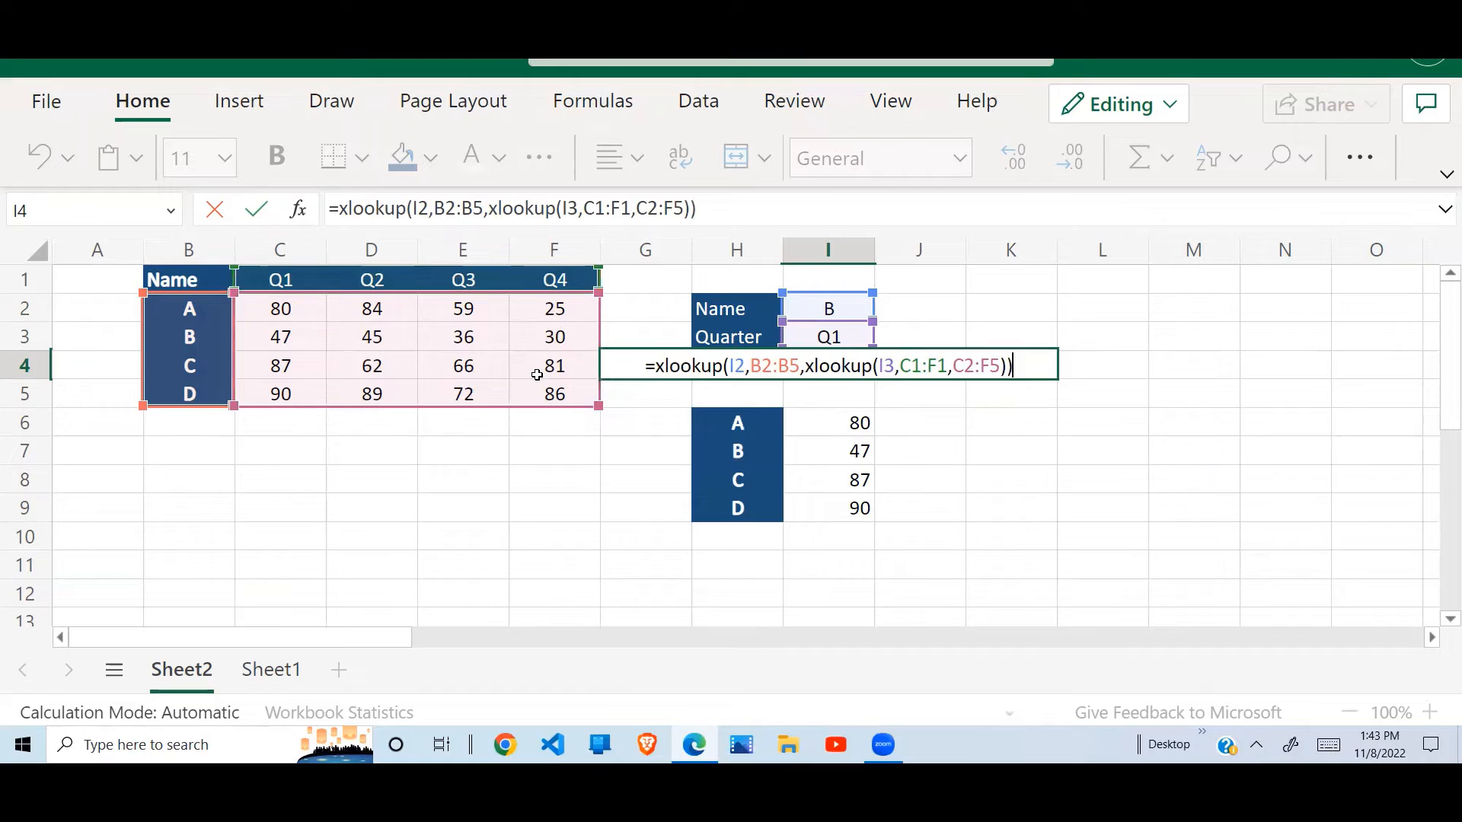
{"action": "key", "text": "Return"}
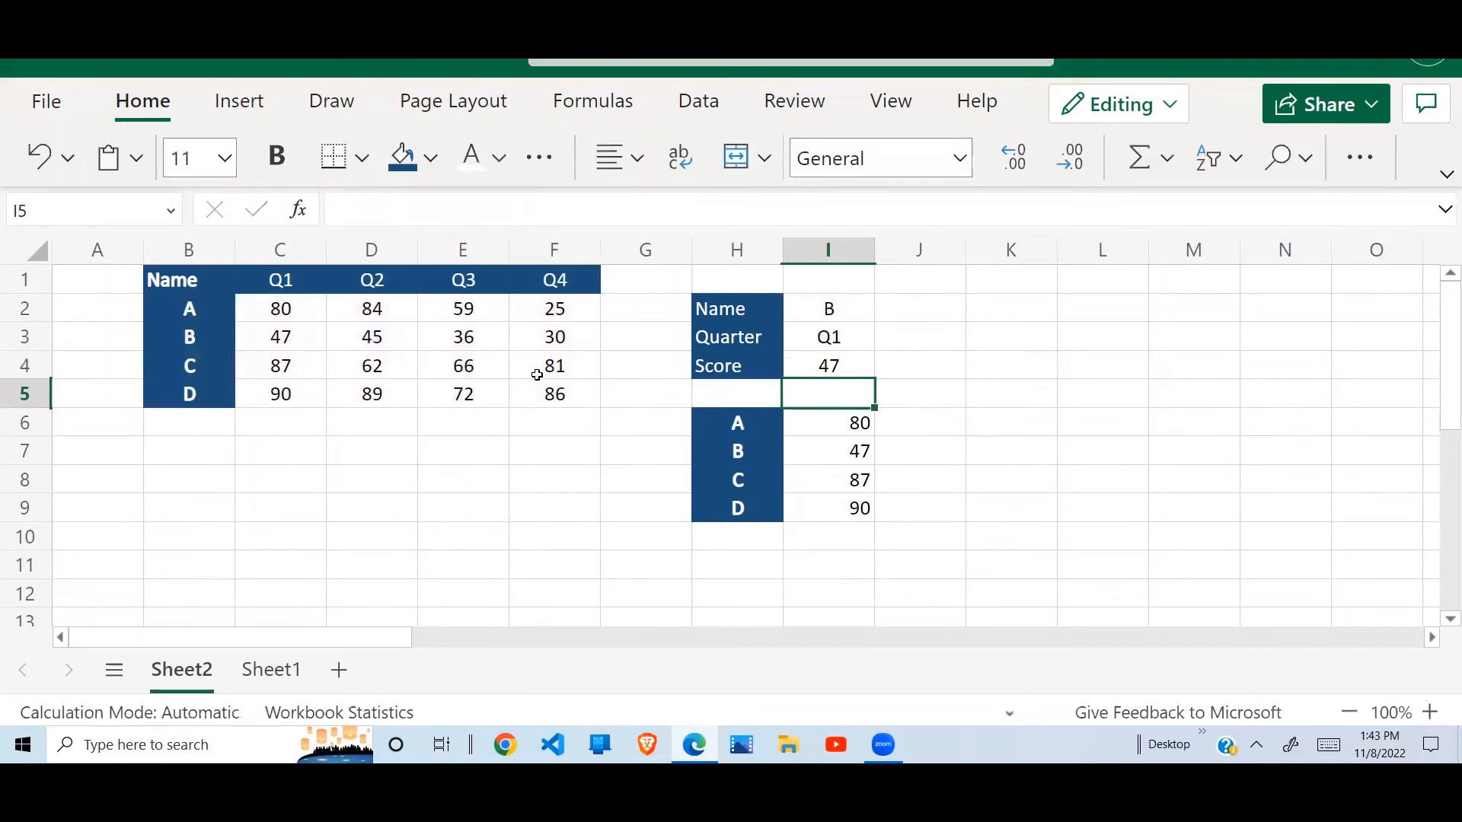
- Check the score in I4 against the row for name B and the Q1 column of the table
{"action": "left_click", "coordinate": [803, 371]}
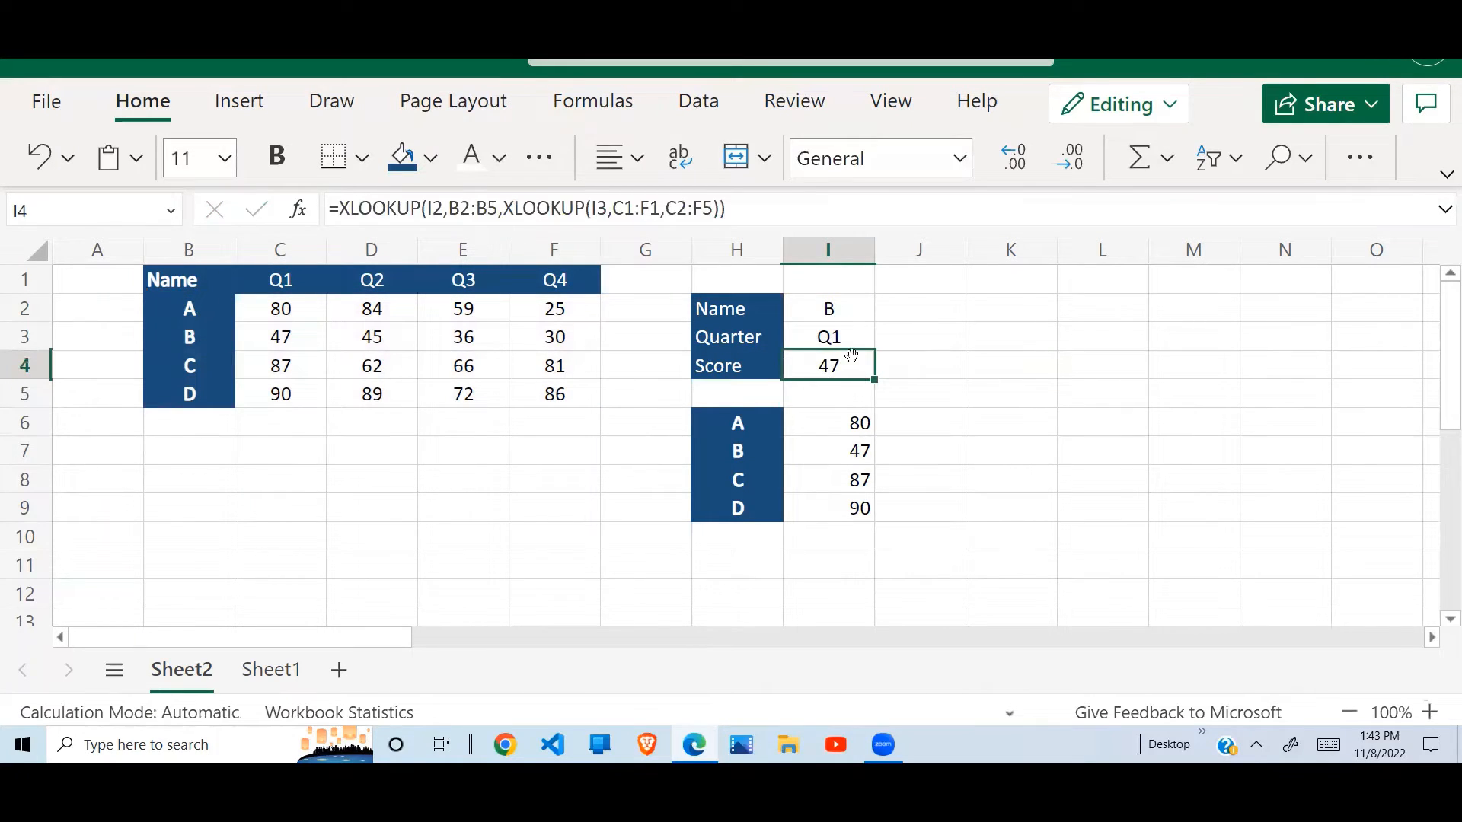
{"action": "left_click", "coordinate": [842, 303]}
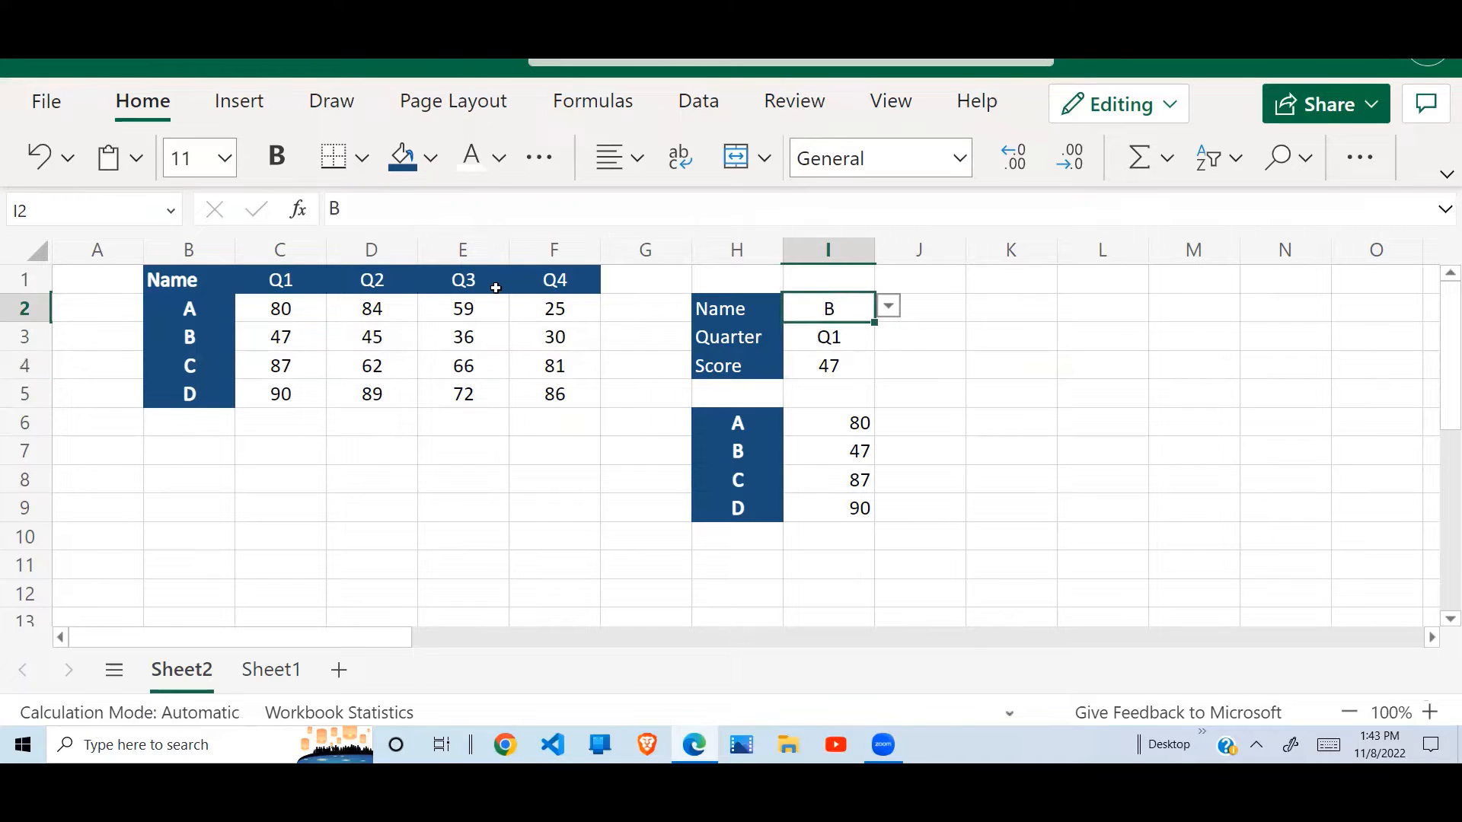
{"action": "left_click_drag", "start_coordinate": [176, 341], "coordinate": [632, 340]}
{"action": "left_click_drag", "start_coordinate": [283, 277], "coordinate": [294, 392]}
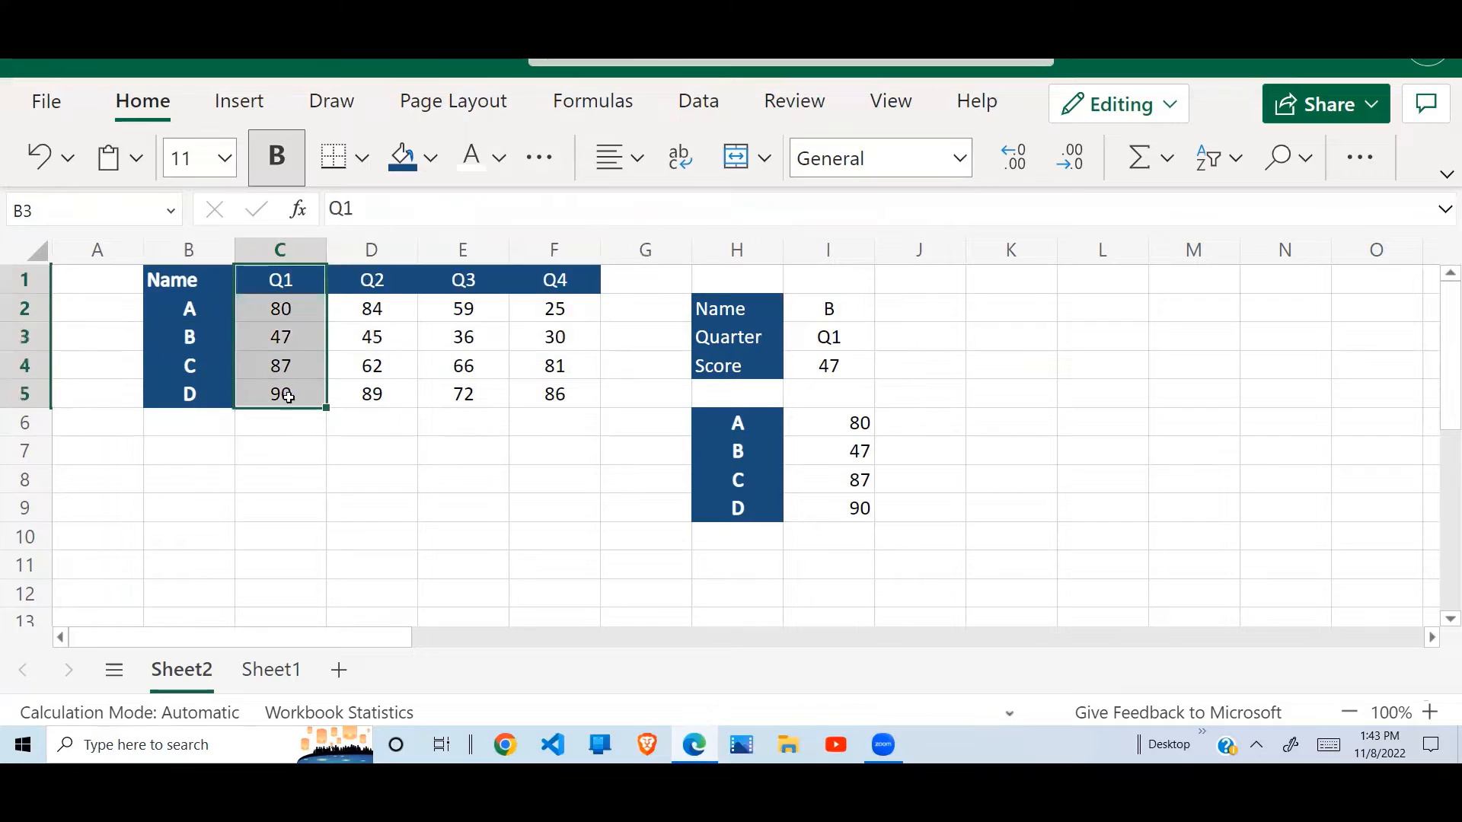
{"action": "left_click_drag", "start_coordinate": [187, 341], "coordinate": [309, 339]}
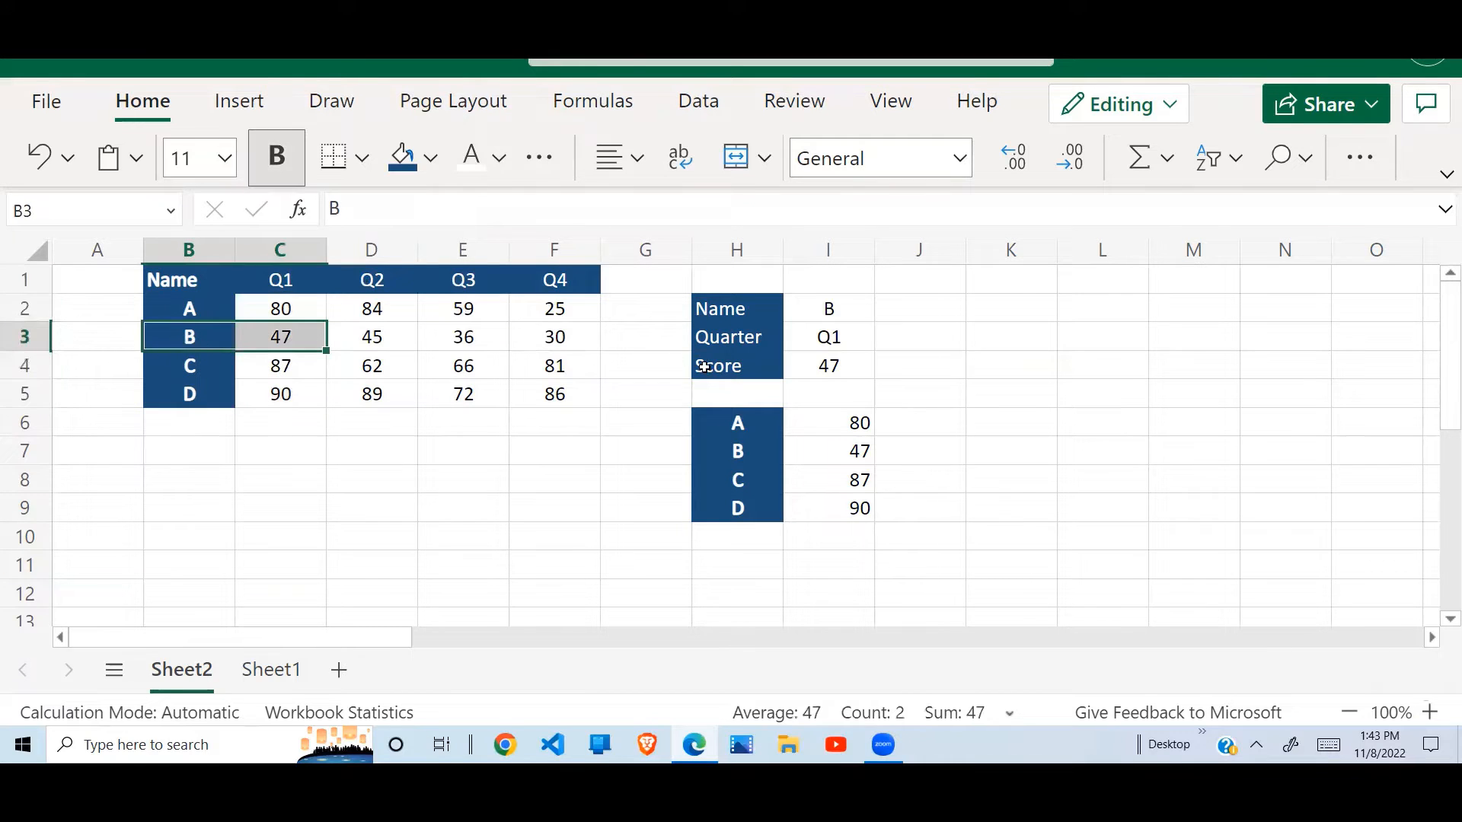
{"action": "left_click", "coordinate": [825, 360]}
- Choose name A in I2 and quarter Q3 in I3 to test the score formula
{"action": "left_click", "coordinate": [838, 307]}
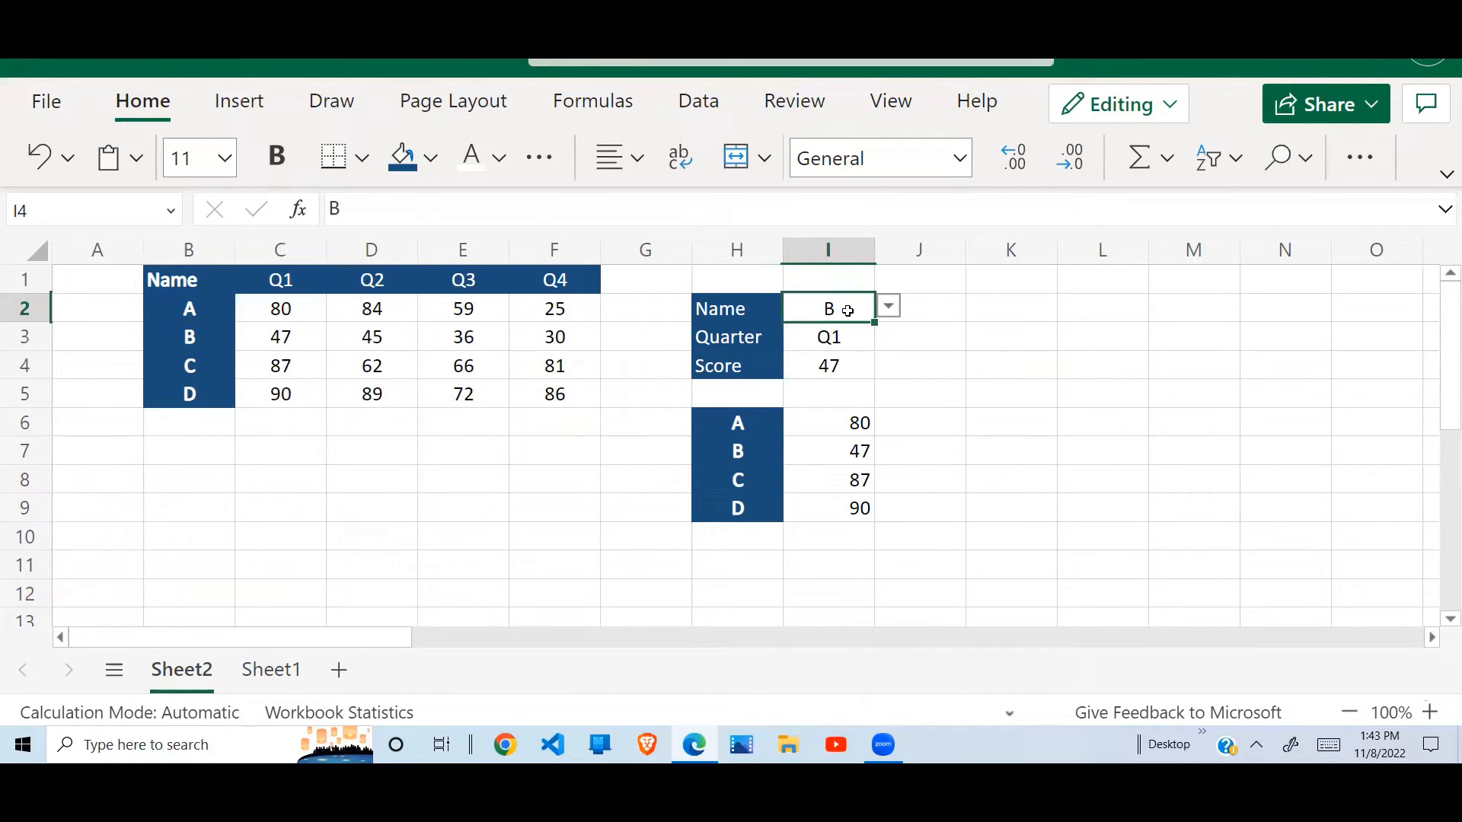
{"action": "left_click", "coordinate": [888, 307]}
{"action": "left_click", "coordinate": [807, 340]}
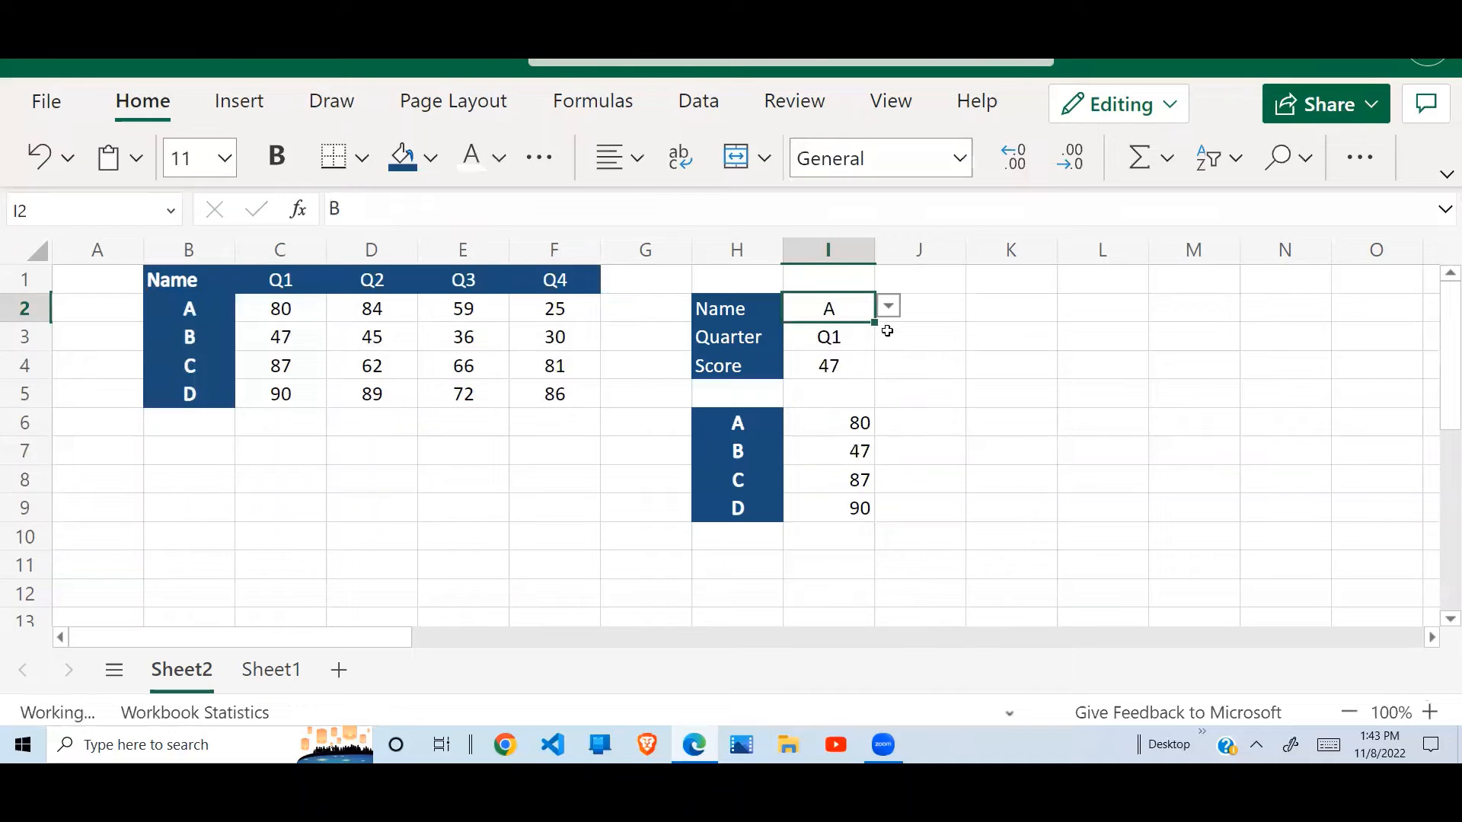
{"action": "left_click", "coordinate": [872, 336]}
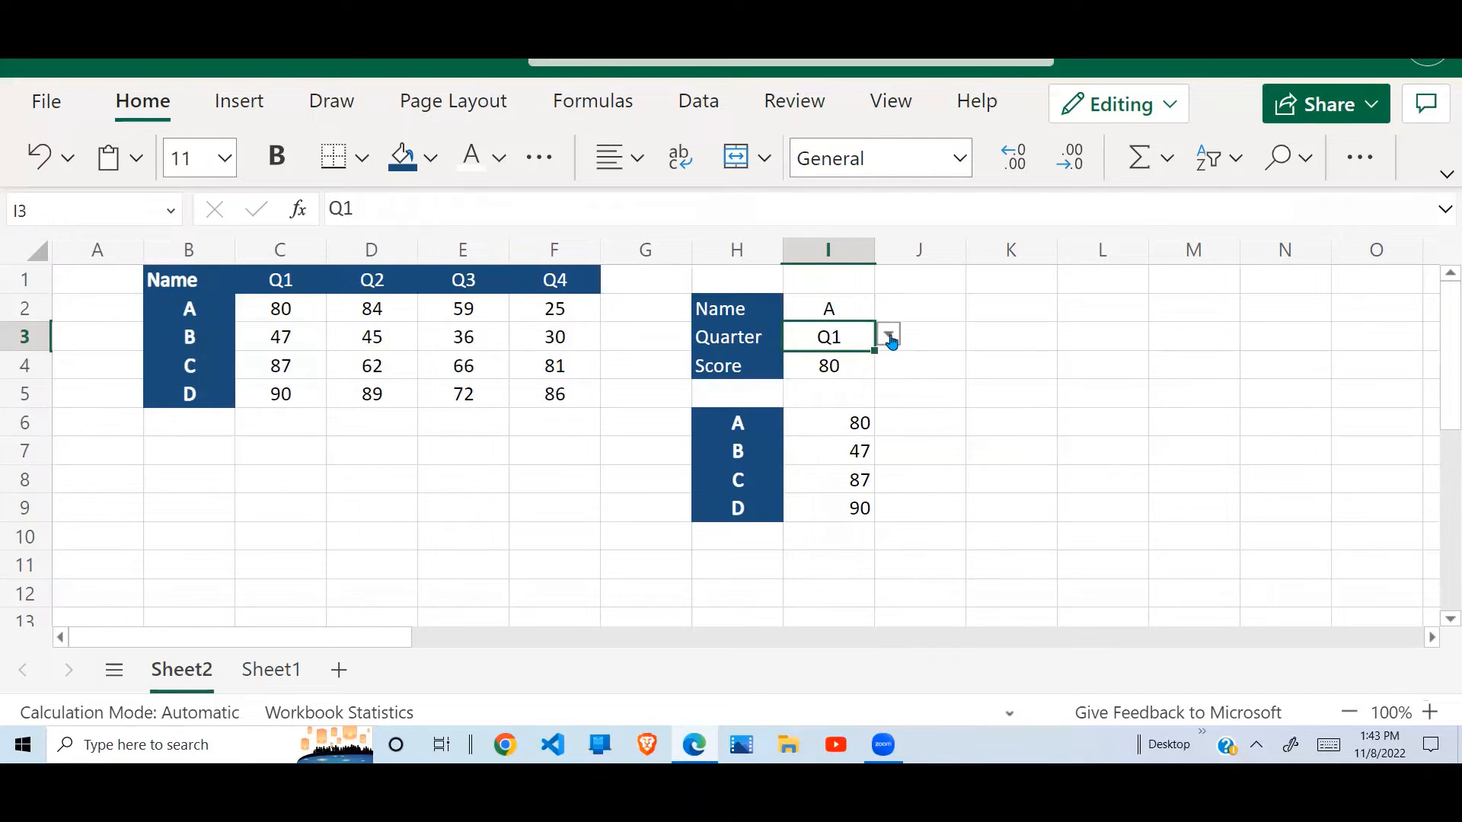
{"action": "left_click", "coordinate": [888, 335]}
{"action": "left_click", "coordinate": [800, 440]}
{"action": "left_click", "coordinate": [923, 368]}
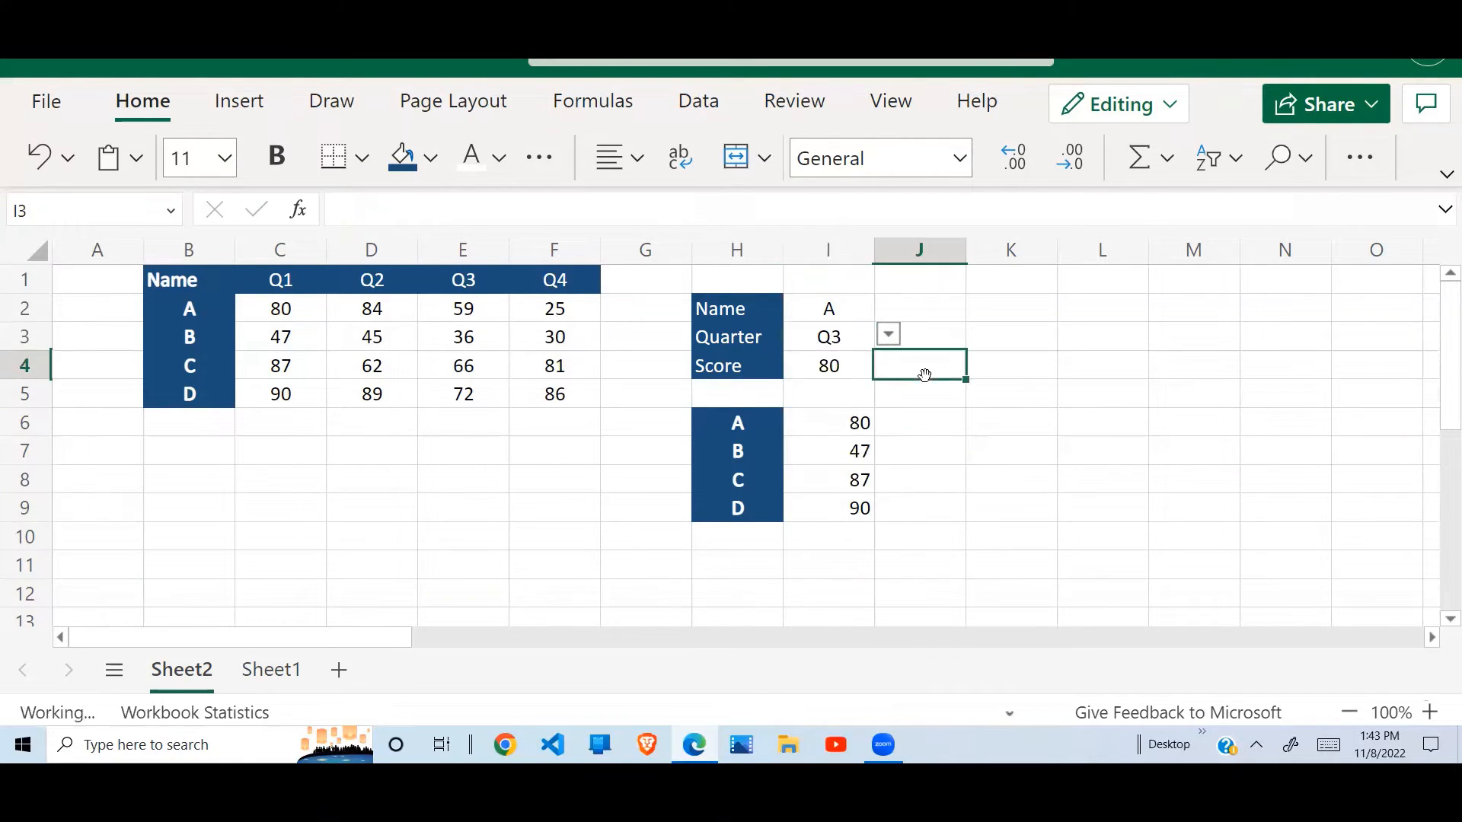
- Check the score in I4 against the intersection of row A and column Q3 in the table
{"action": "left_click", "coordinate": [841, 368]}
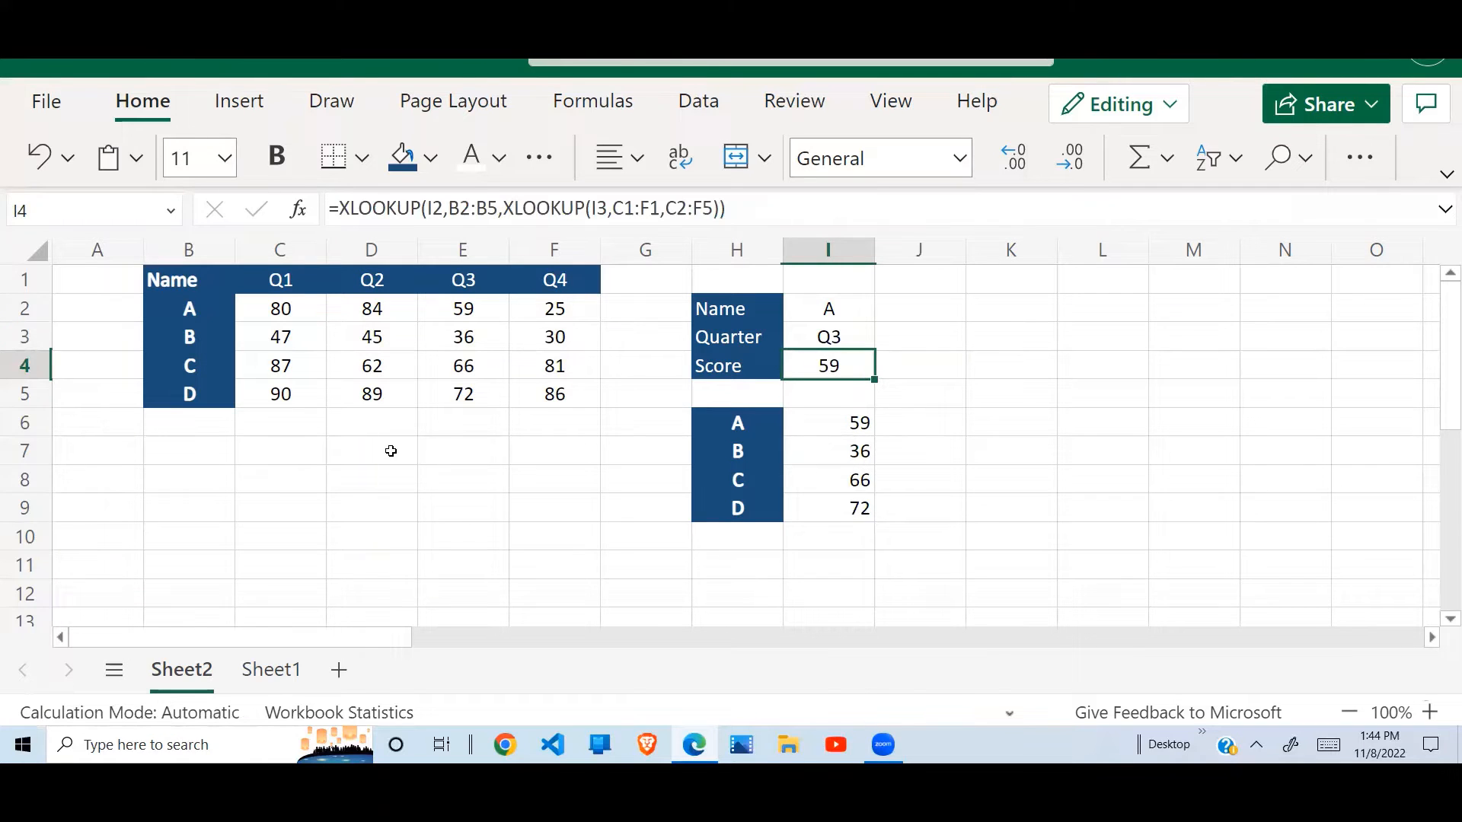
{"action": "left_click_drag", "start_coordinate": [189, 308], "coordinate": [561, 310]}
{"action": "left_click", "coordinate": [487, 252]}
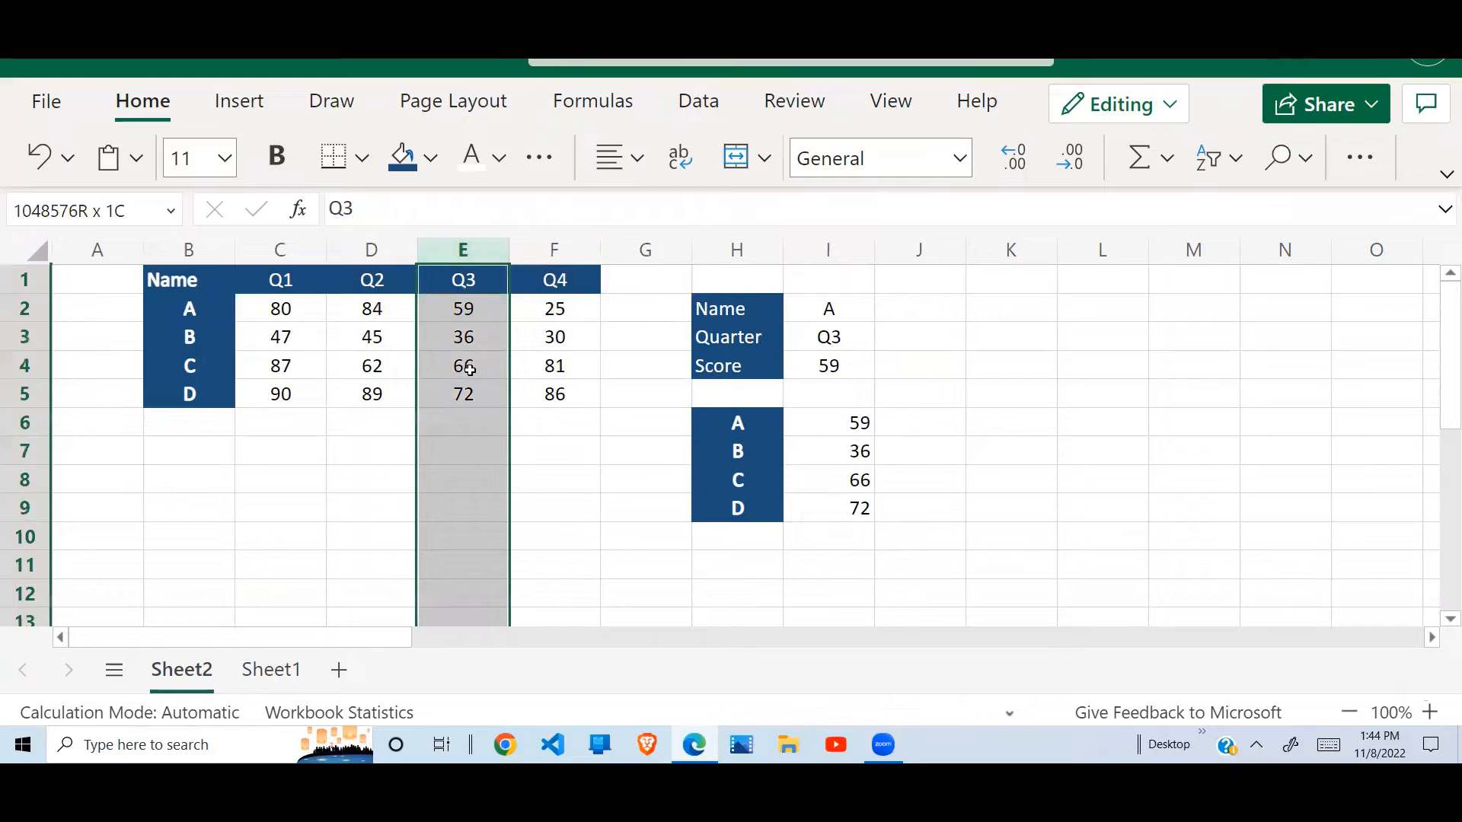
{"action": "left_click", "coordinate": [486, 306]}
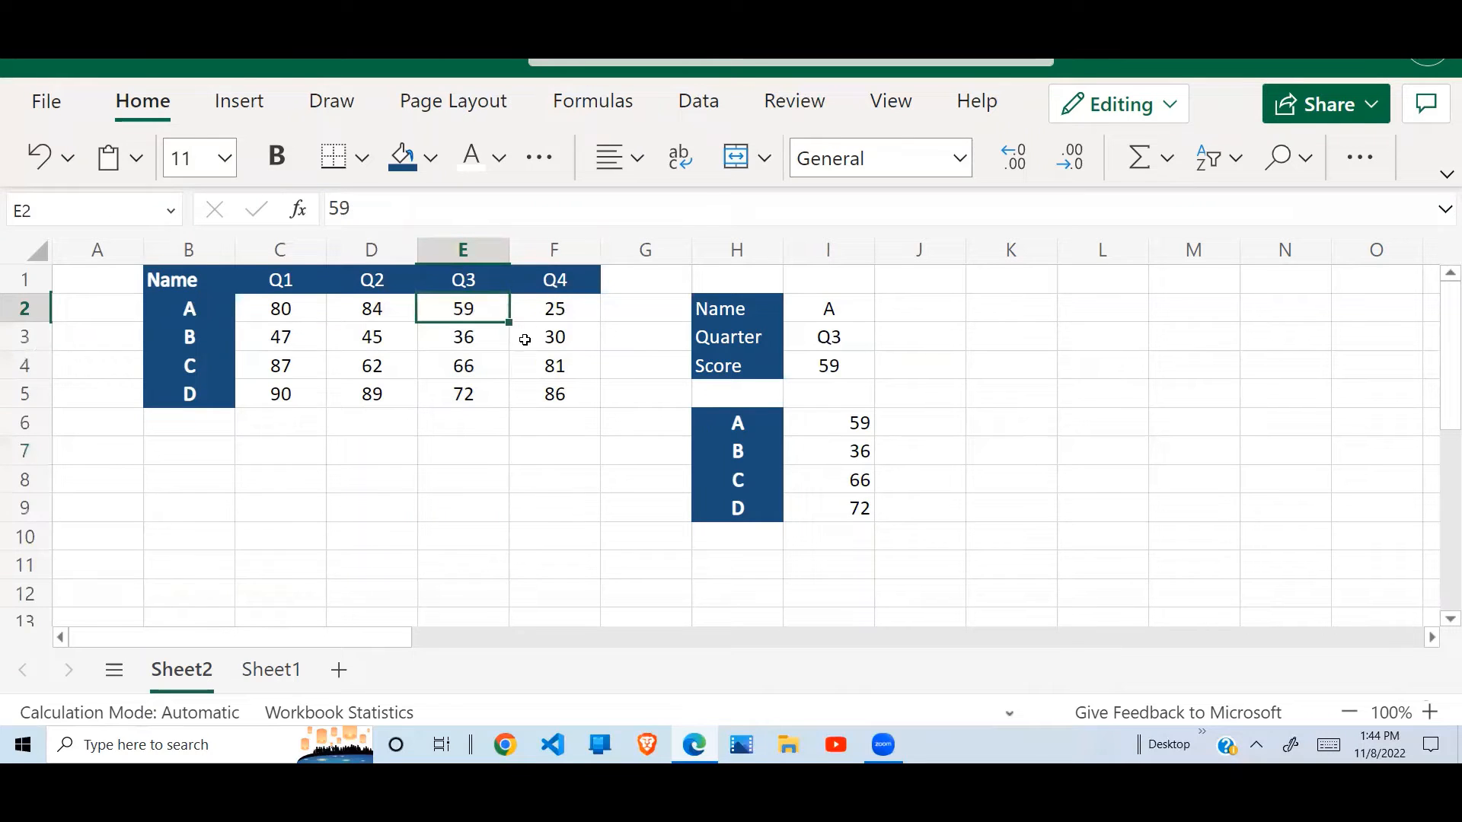
{"action": "left_click", "coordinate": [800, 353]}
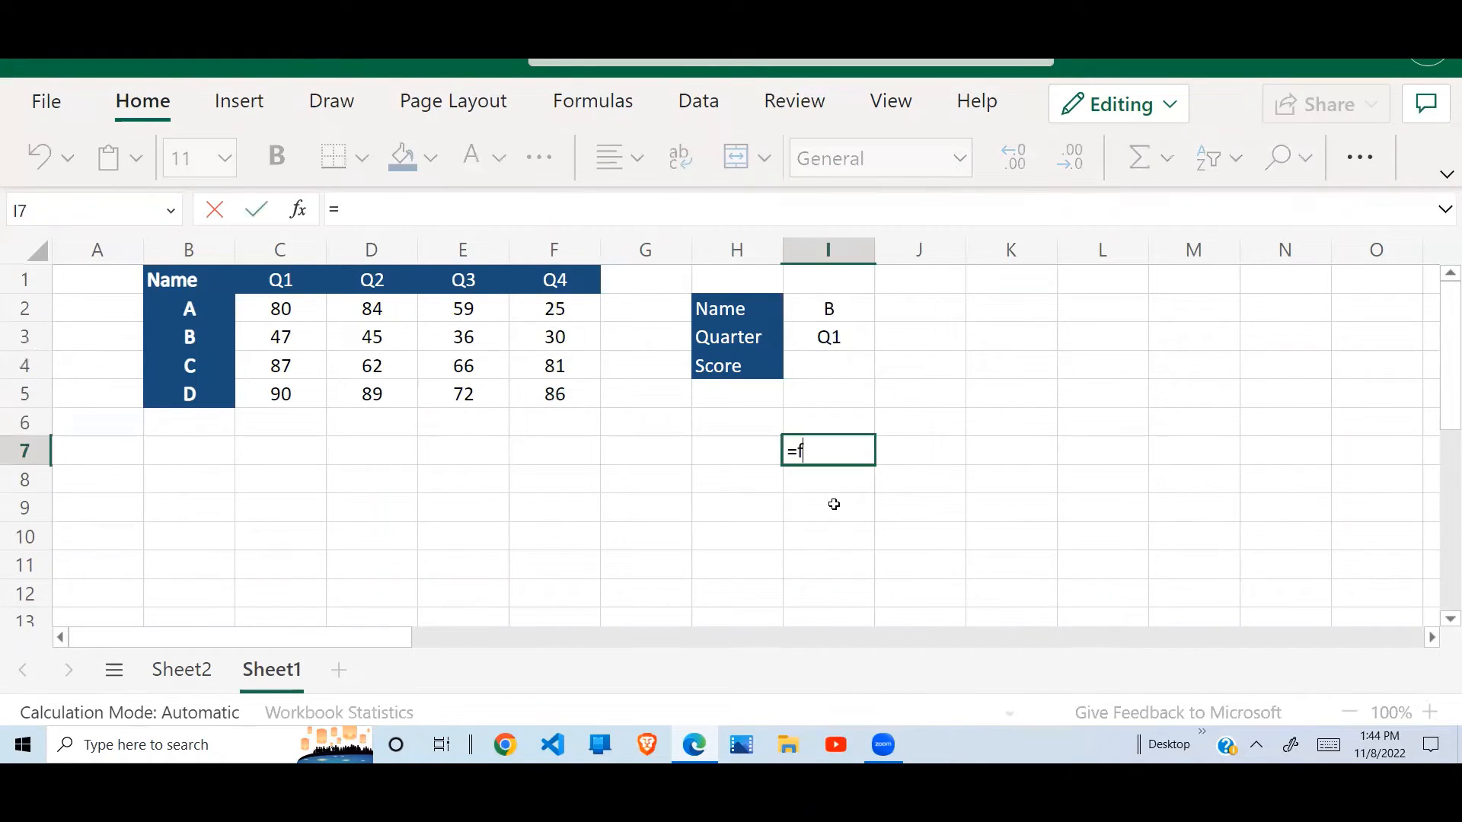
- Enter =FILTER(C2:F5,C1:F1=I3) in cell I7 of Sheet1 to return all scores for the chosen quarter
{"action": "type", "text": "ilt"}
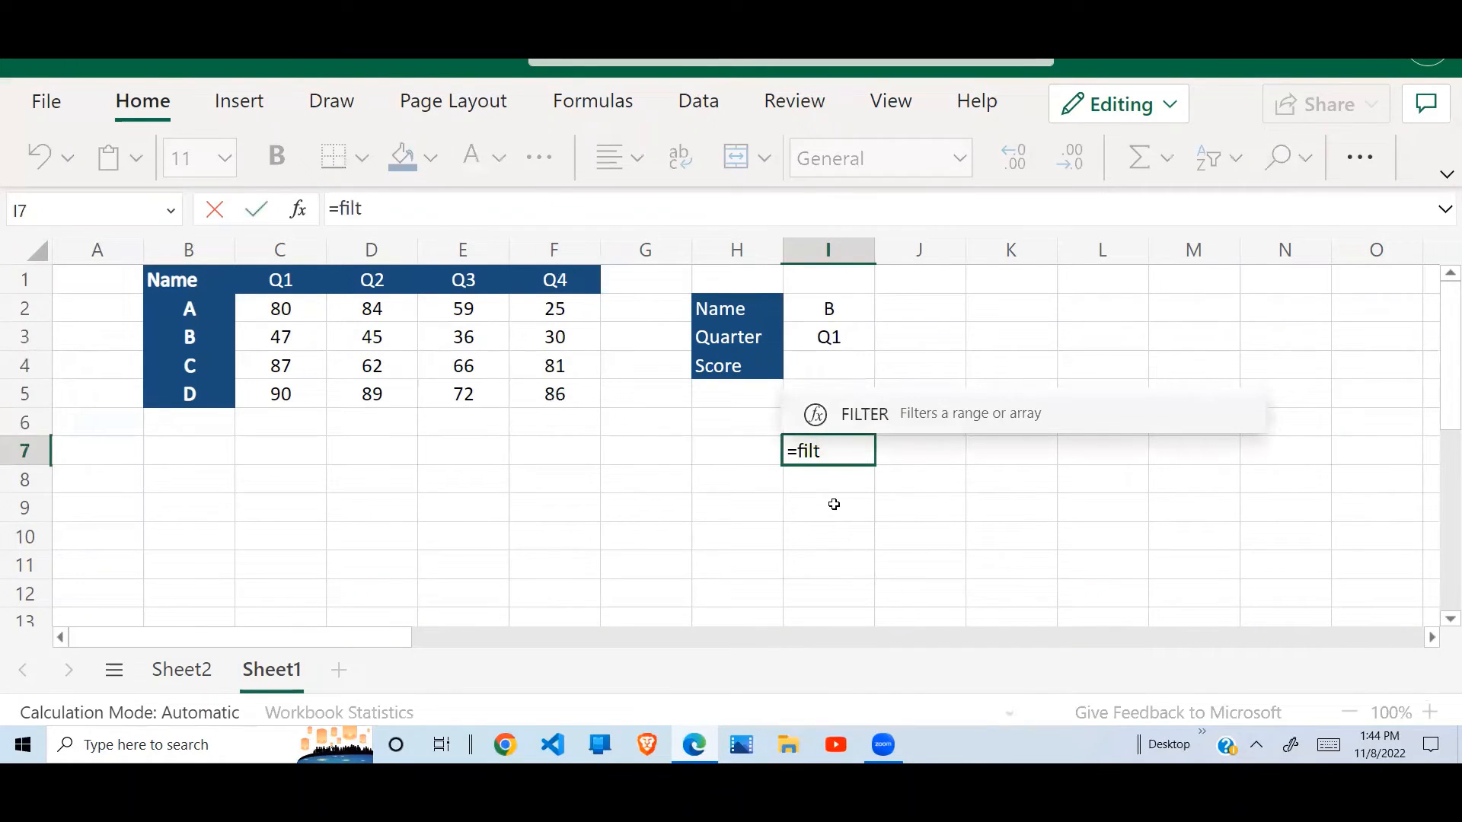
{"action": "type", "text": "er("}
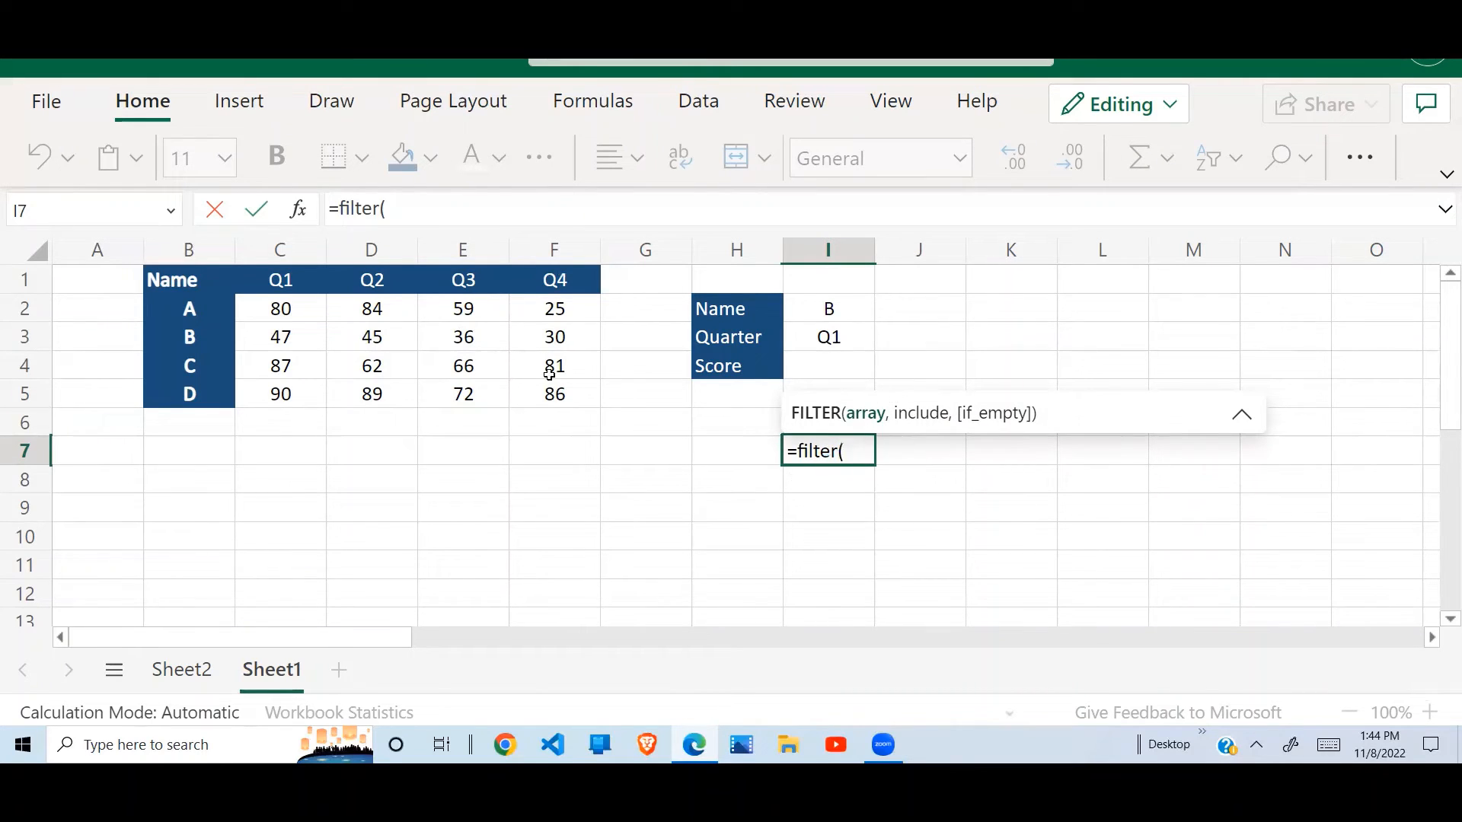
{"action": "left_click", "coordinate": [290, 314]}
{"action": "left_click_drag", "start_coordinate": [362, 308], "coordinate": [583, 392]}
{"action": "type", "text": ","}
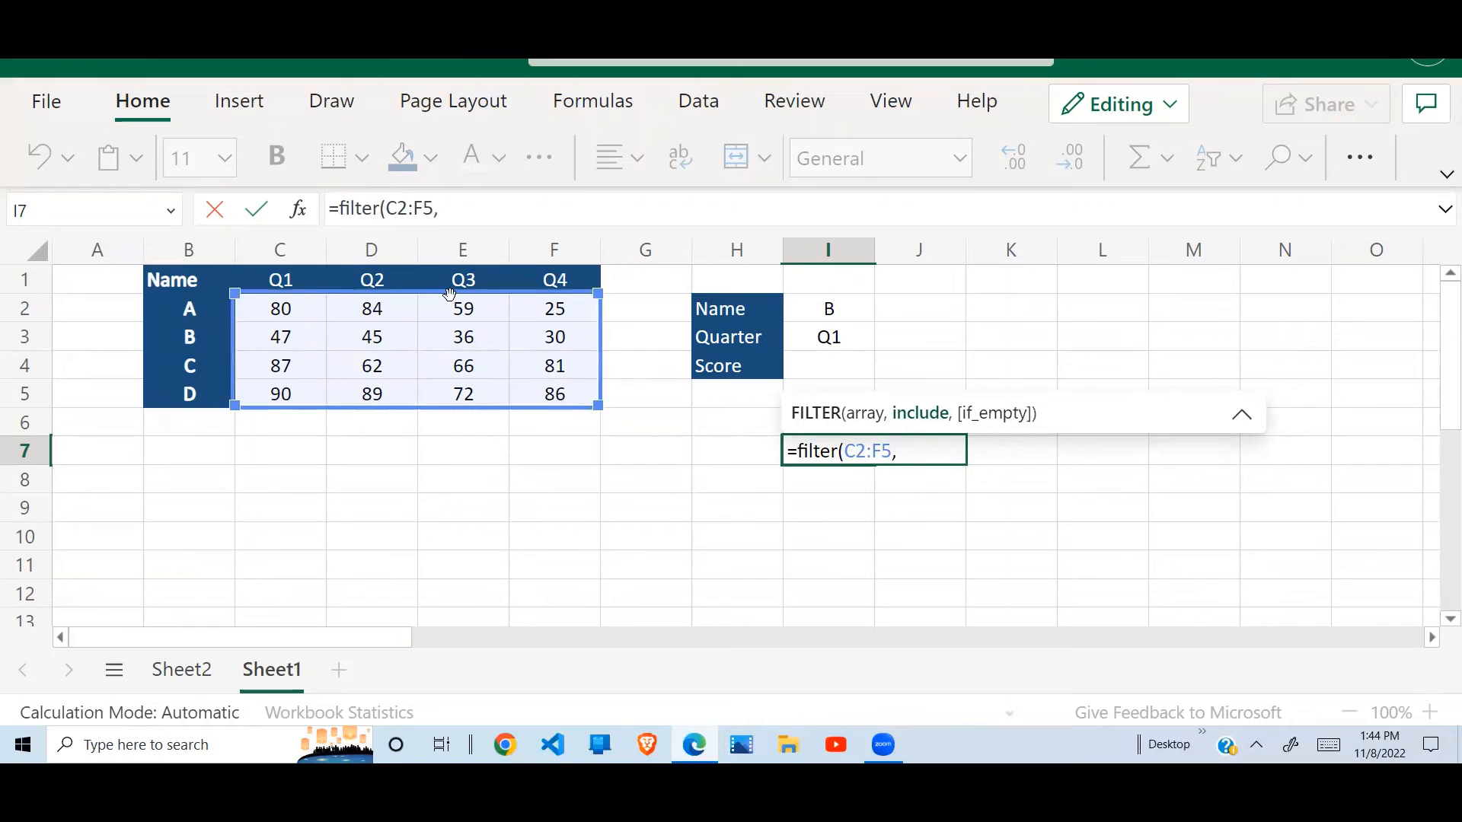
{"action": "left_click_drag", "start_coordinate": [288, 287], "coordinate": [560, 280]}
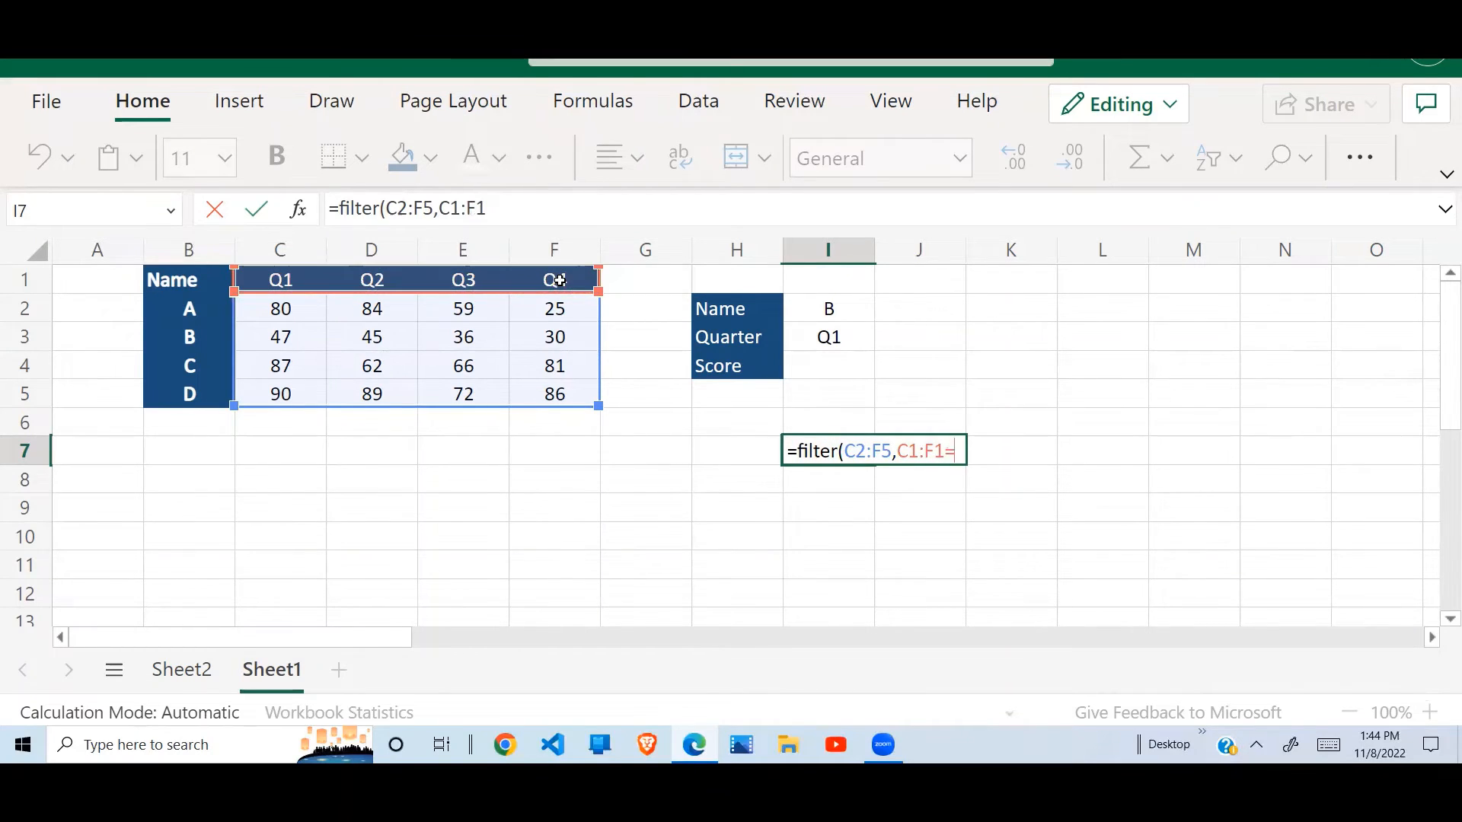
{"action": "type", "text": "="}
{"action": "left_click", "coordinate": [837, 335]}
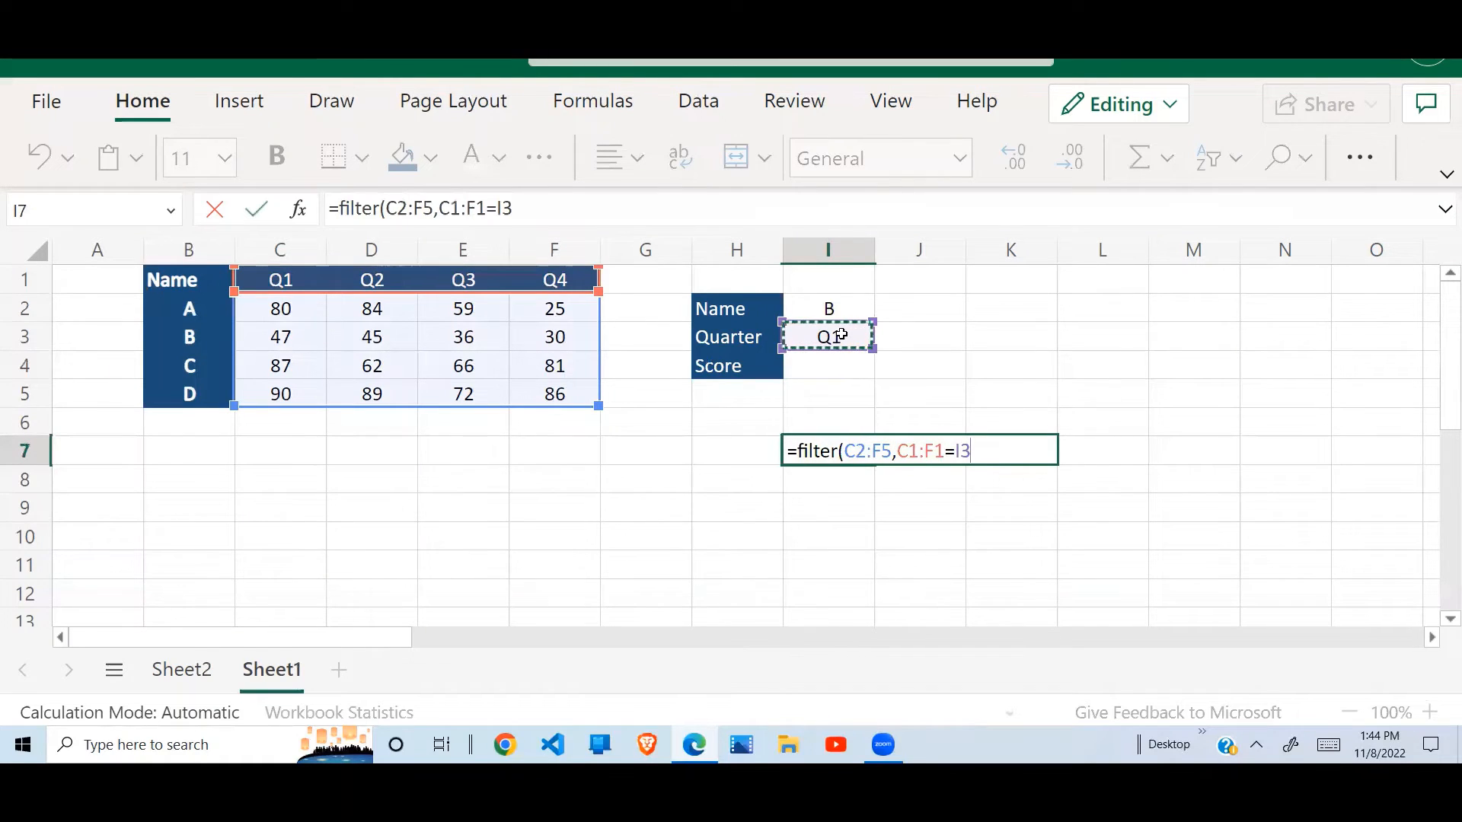
{"action": "key", "text": "Return"}
- Compare the filtered scores in I7:I10 with the quarter in I3 and the Q1 scores in C2:C5
{"action": "left_click_drag", "start_coordinate": [831, 450], "coordinate": [834, 537]}
{"action": "left_click", "coordinate": [853, 345]}
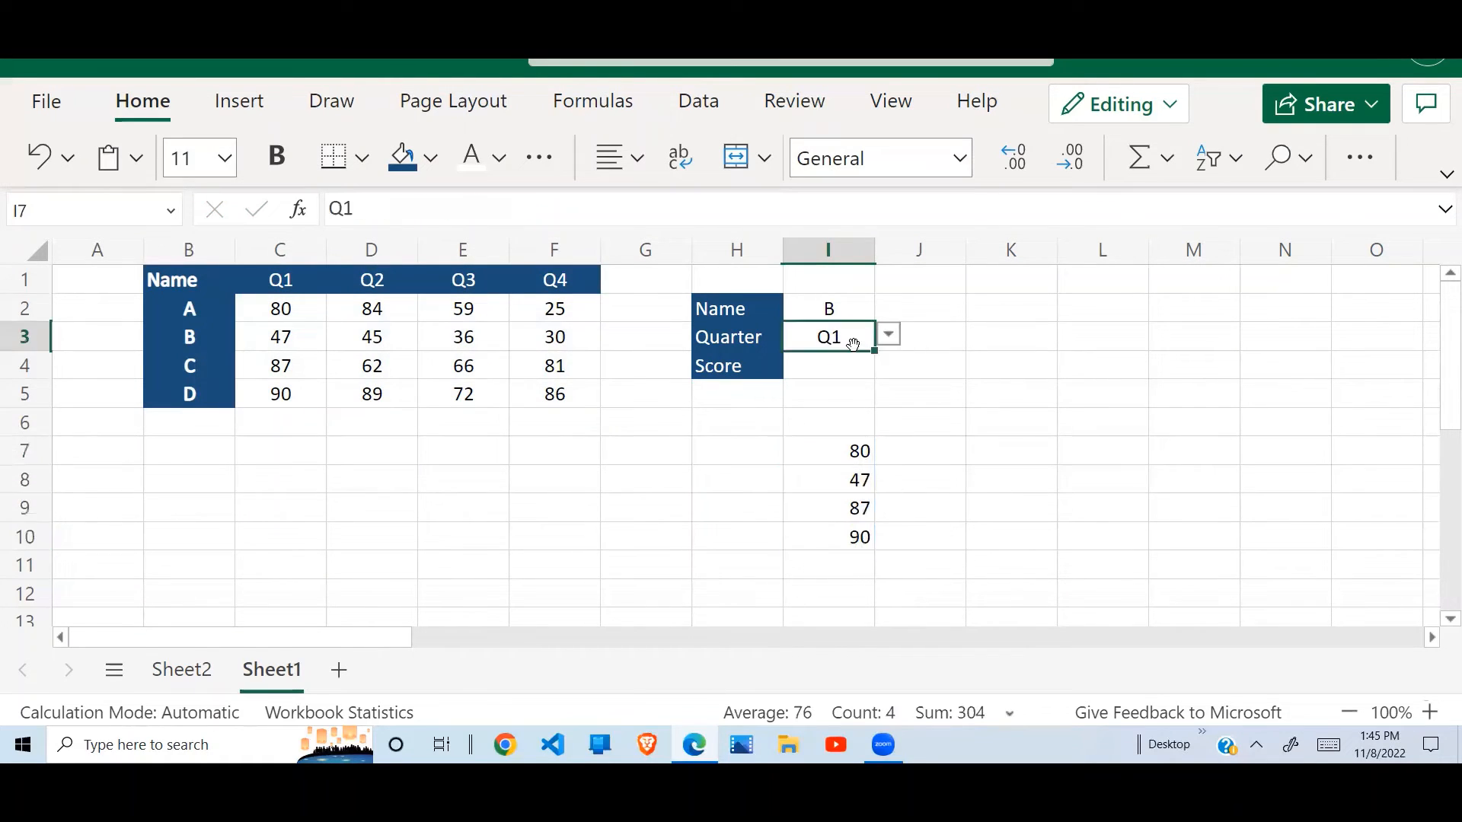
{"action": "left_click_drag", "start_coordinate": [861, 455], "coordinate": [860, 537]}
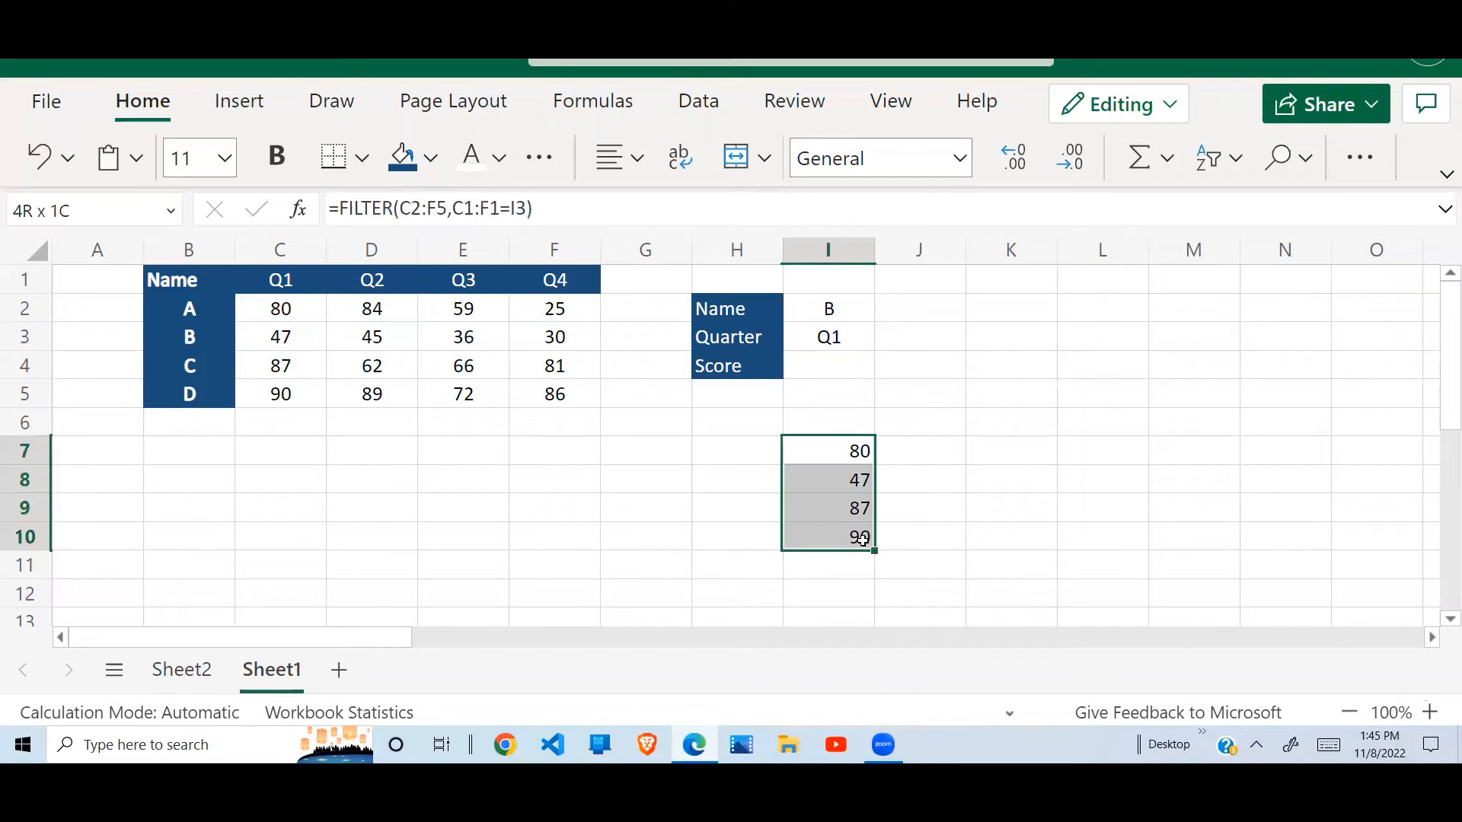
{"action": "left_click_drag", "start_coordinate": [288, 303], "coordinate": [294, 392]}
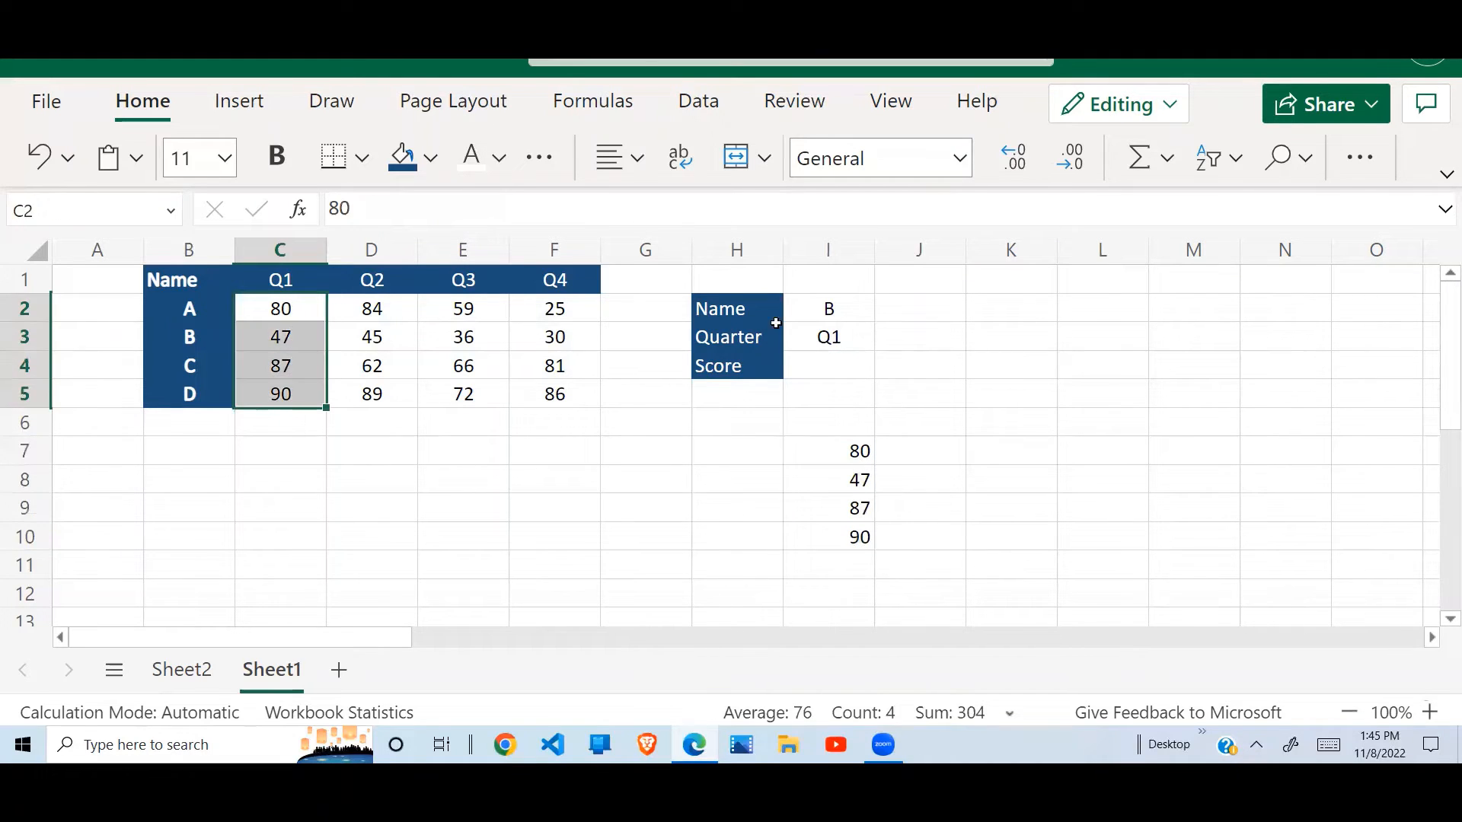
- Change the quarter in I3 to Q3 and compare the filtered scores in I7:I10 with the Q3 column
{"action": "left_click", "coordinate": [834, 335]}
{"action": "left_click", "coordinate": [890, 337]}
{"action": "left_click", "coordinate": [804, 440]}
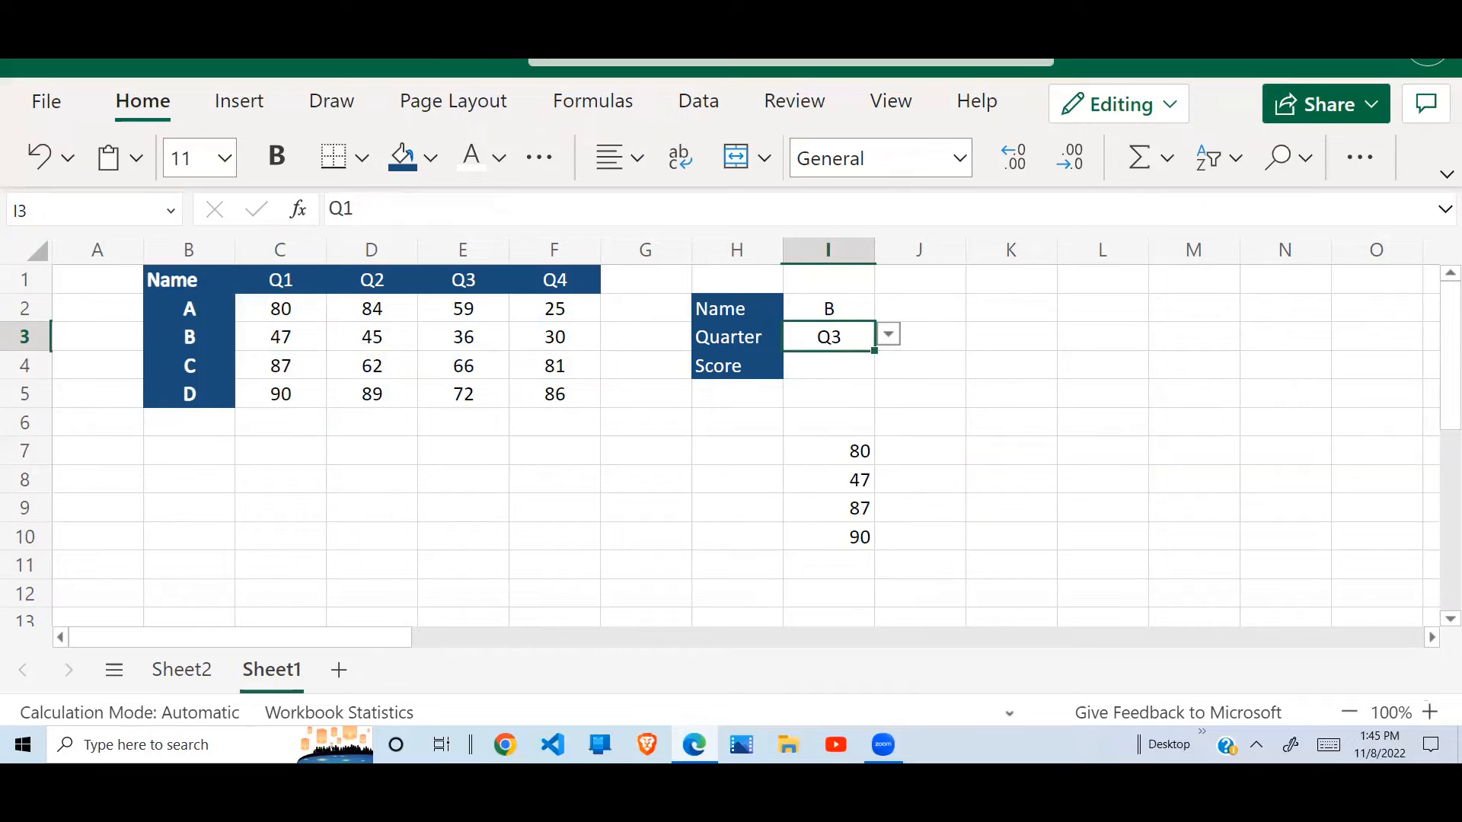
{"action": "left_click", "coordinate": [939, 390]}
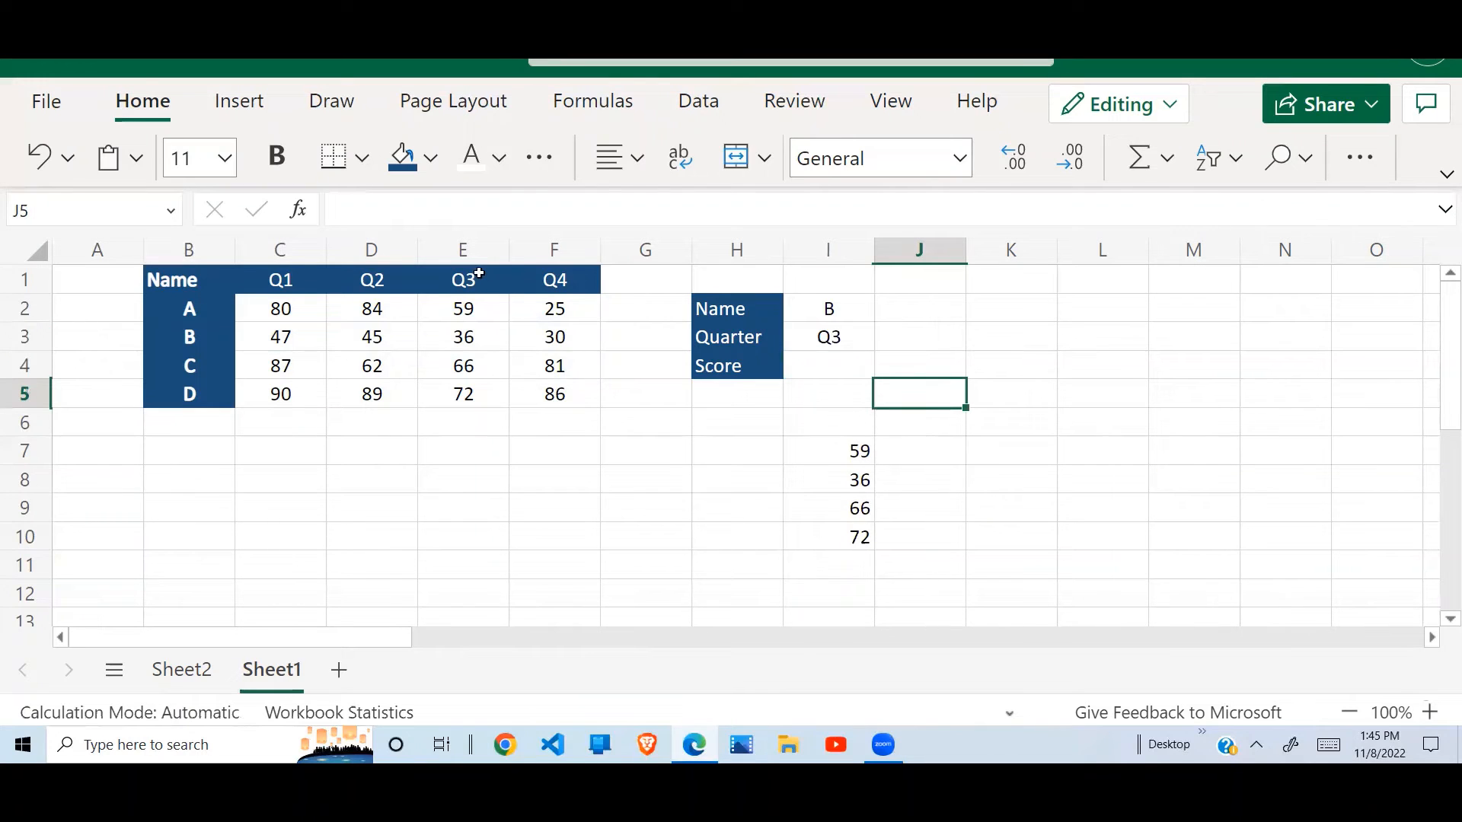
{"action": "left_click_drag", "start_coordinate": [478, 273], "coordinate": [476, 393]}
{"action": "left_click_drag", "start_coordinate": [864, 451], "coordinate": [859, 532]}
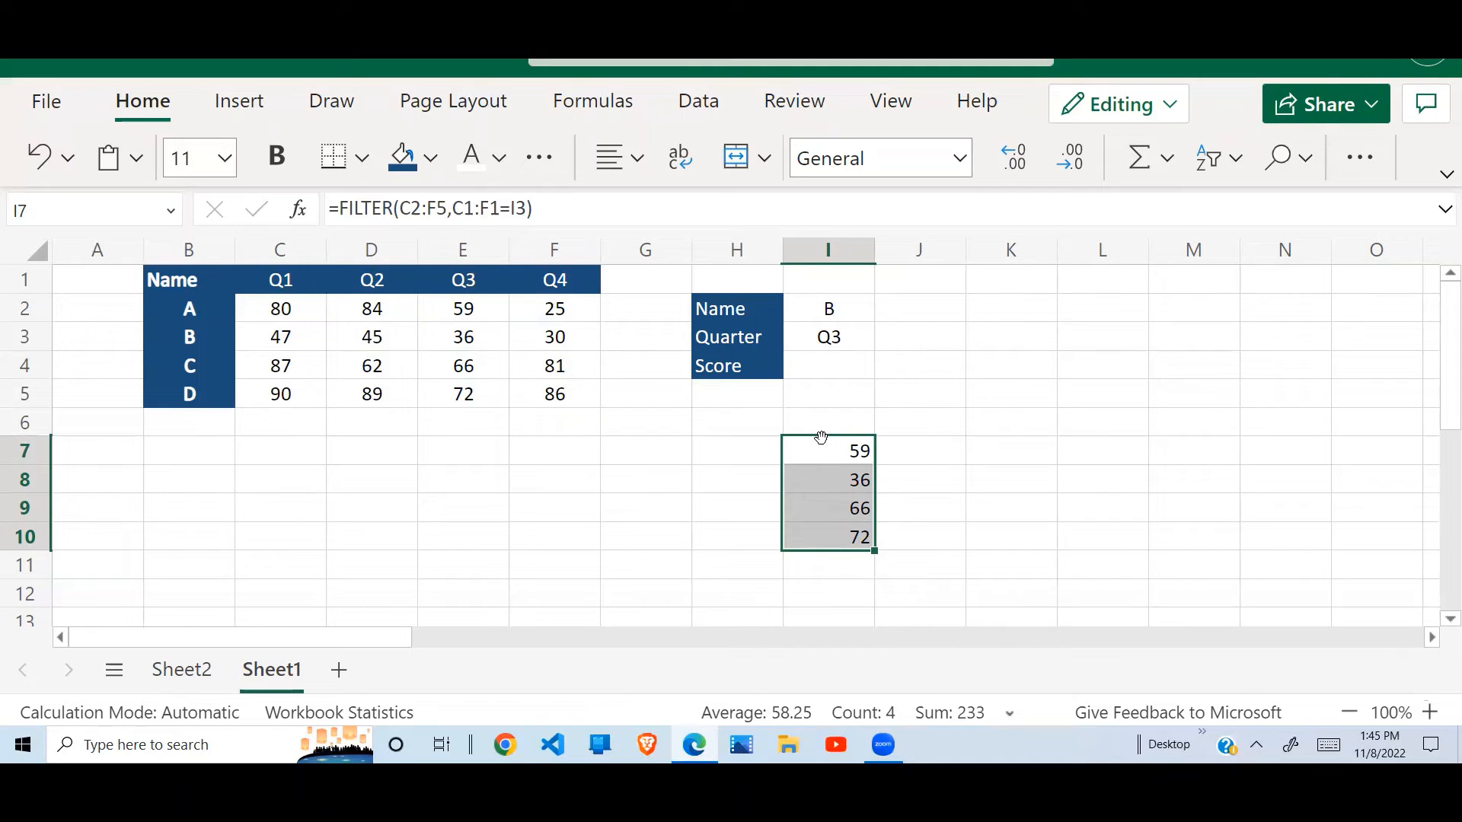
{"action": "left_click", "coordinate": [829, 366]}
{"action": "type", "text": "="}
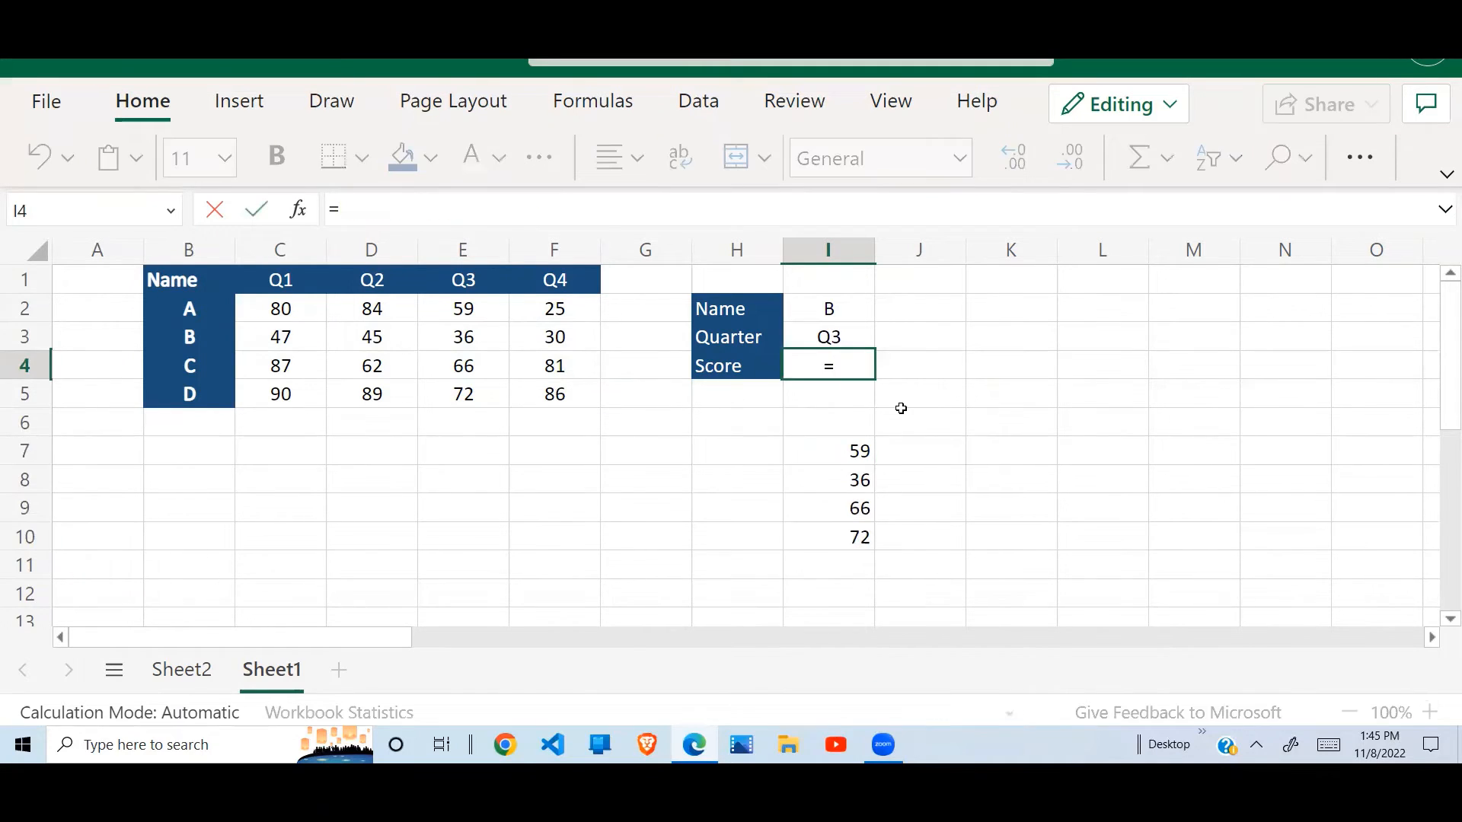
{"action": "key", "text": "BackSpace"}
- Examine the FILTER formula in I7 and relate the names in B2:B5 and the selected name in I2 to the filtered scores in I7:I10
{"action": "left_click", "coordinate": [846, 458]}
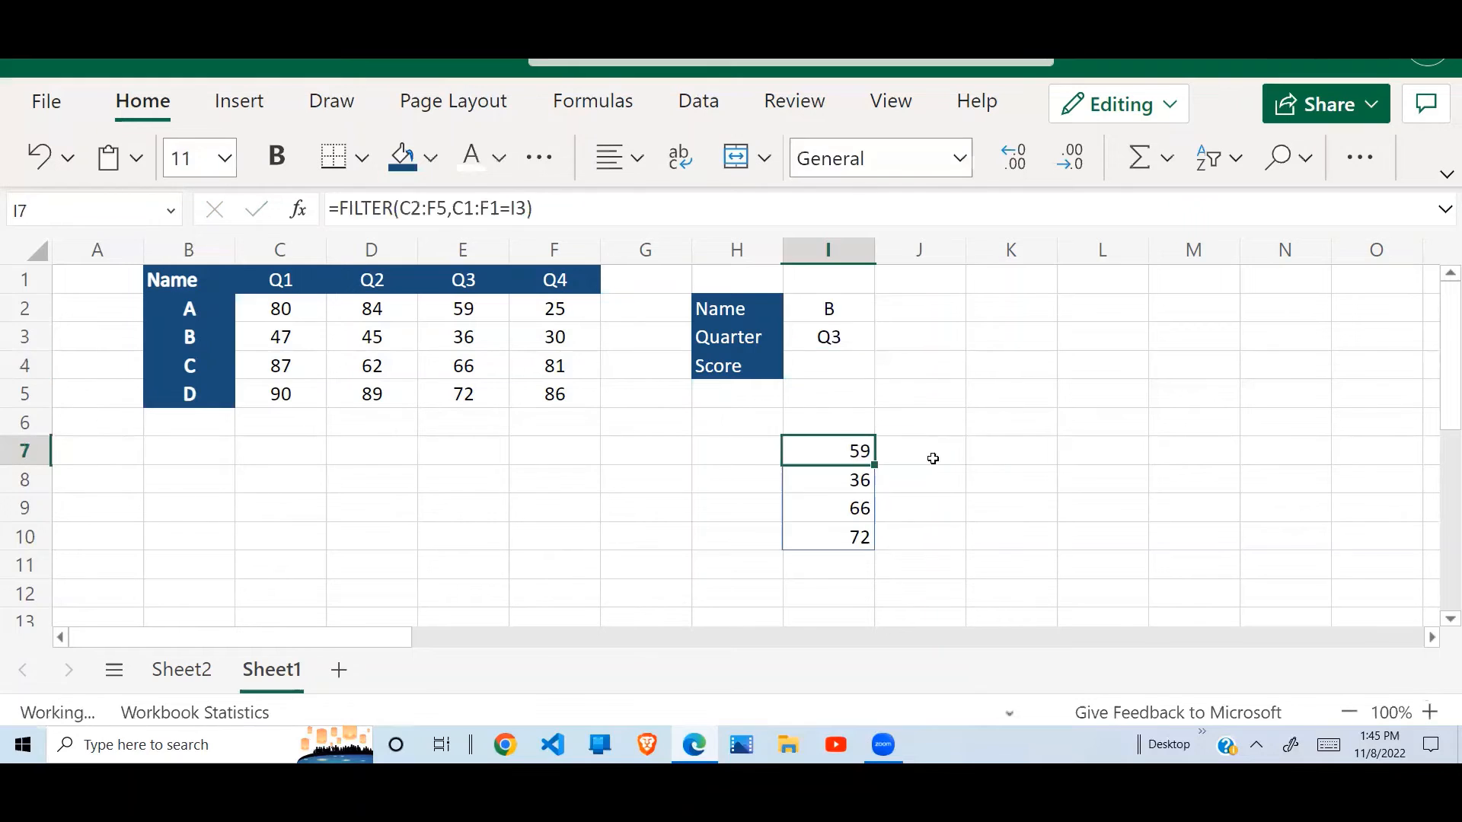
{"action": "left_click", "coordinate": [934, 457]}
{"action": "left_click_drag", "start_coordinate": [845, 453], "coordinate": [842, 541]}
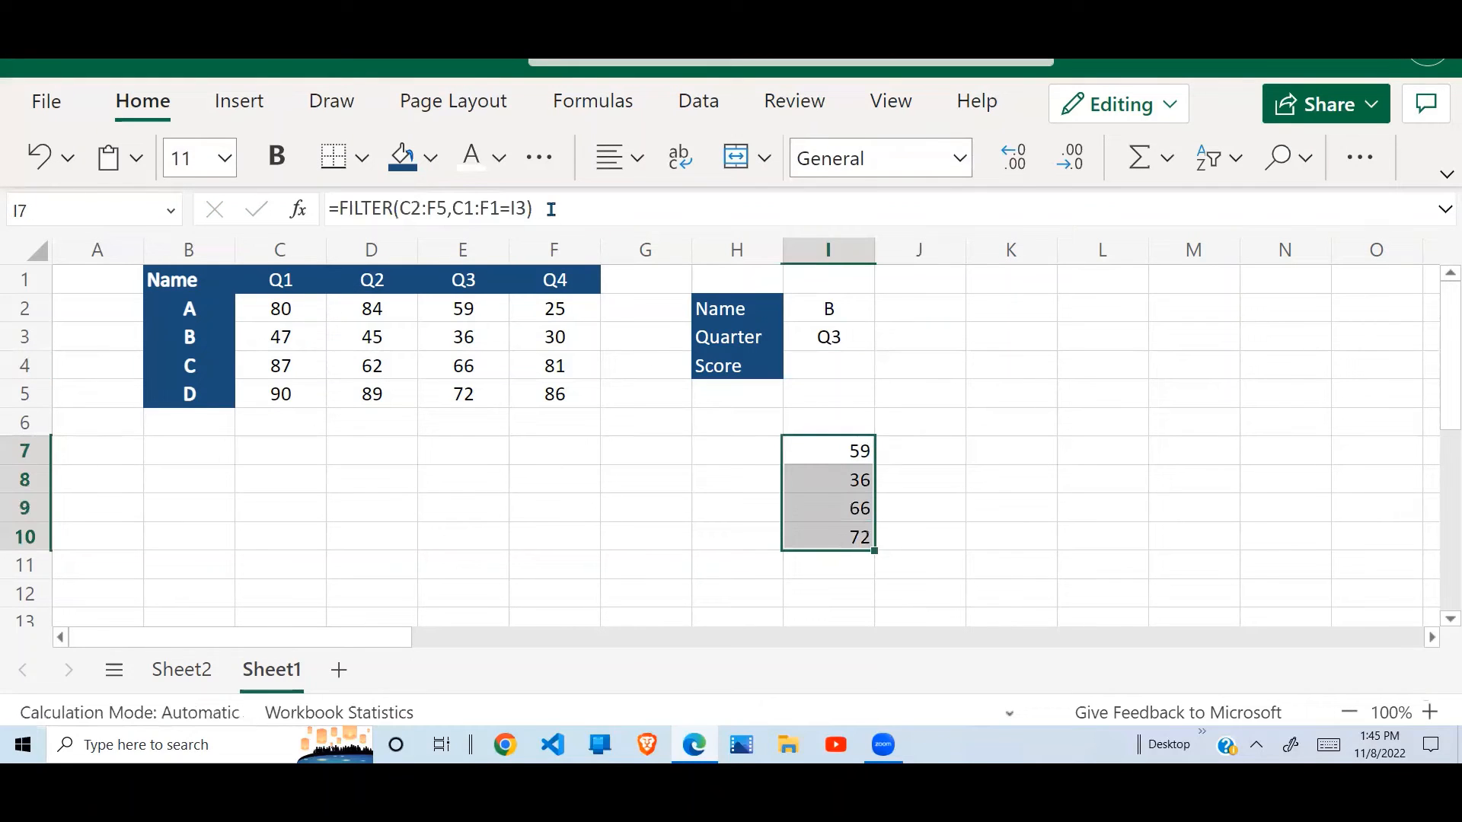
{"action": "left_click_drag", "start_coordinate": [535, 209], "coordinate": [336, 212]}
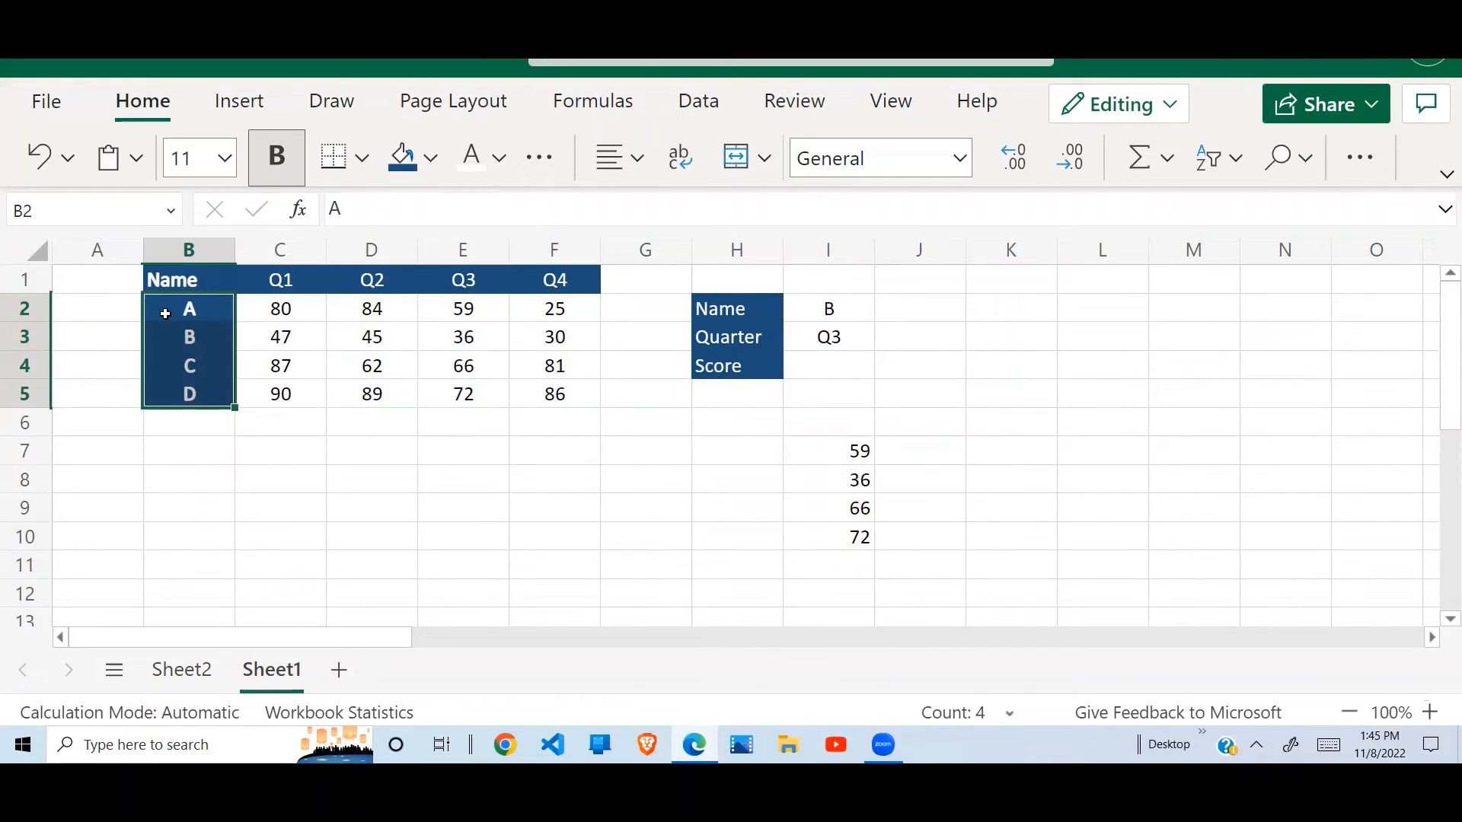
{"action": "left_click", "coordinate": [843, 319]}
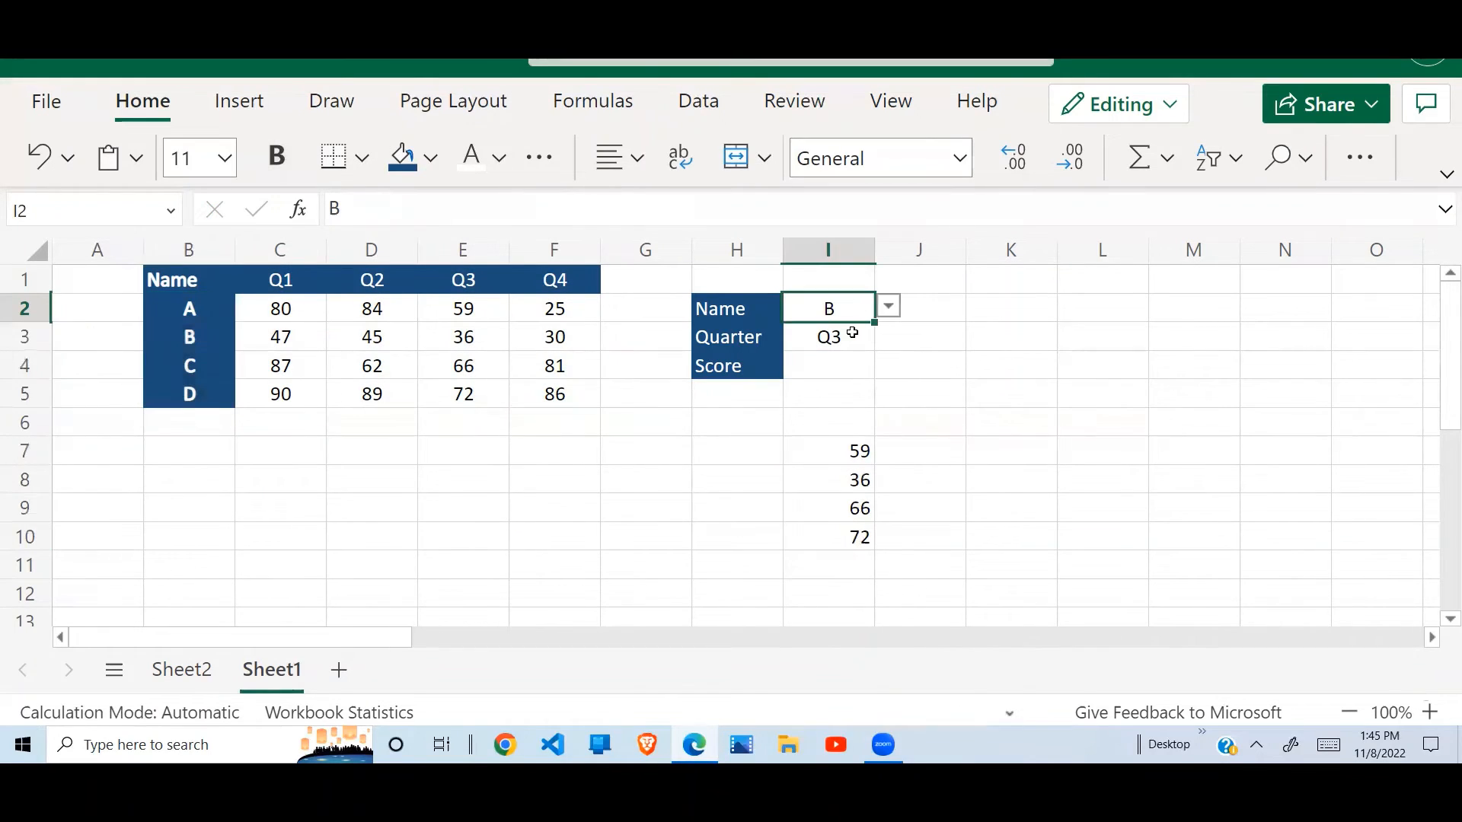
{"action": "left_click_drag", "start_coordinate": [186, 313], "coordinate": [196, 410]}
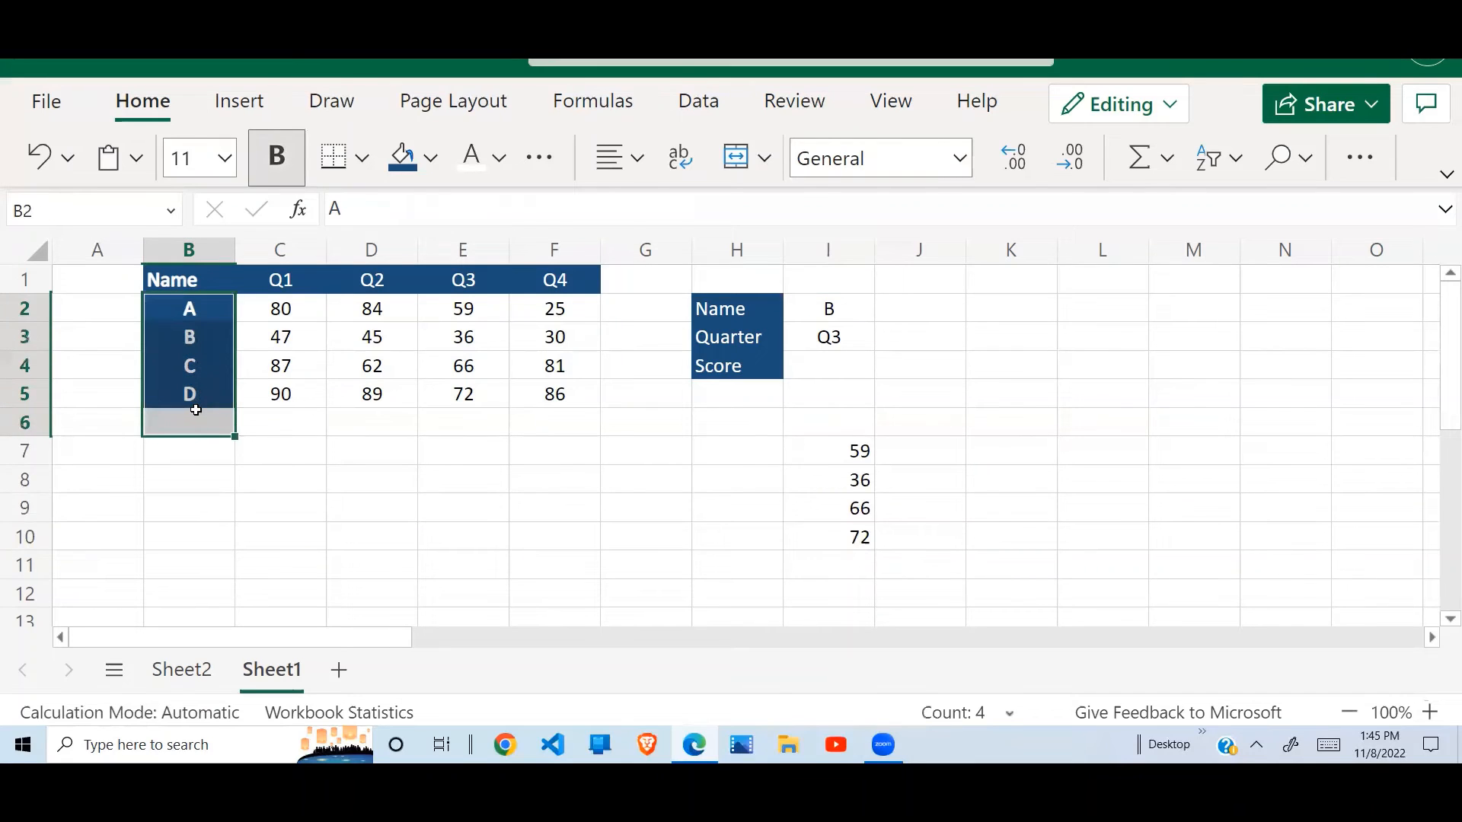
{"action": "left_click_drag", "start_coordinate": [204, 311], "coordinate": [244, 390]}
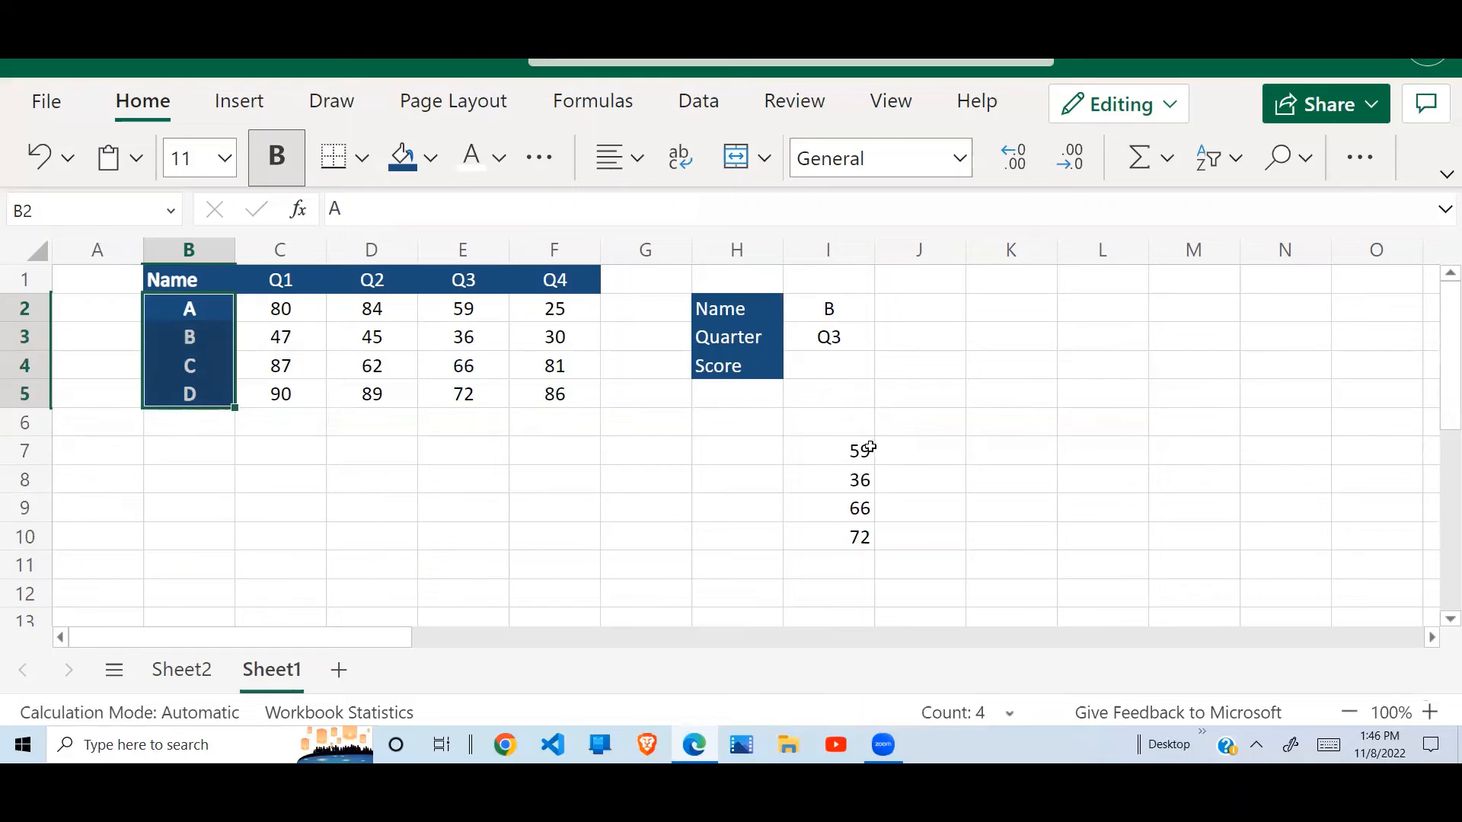
{"action": "left_click_drag", "start_coordinate": [856, 450], "coordinate": [856, 536]}
{"action": "left_click_drag", "start_coordinate": [384, 276], "coordinate": [387, 393]}
{"action": "left_click_drag", "start_coordinate": [857, 450], "coordinate": [855, 537]}
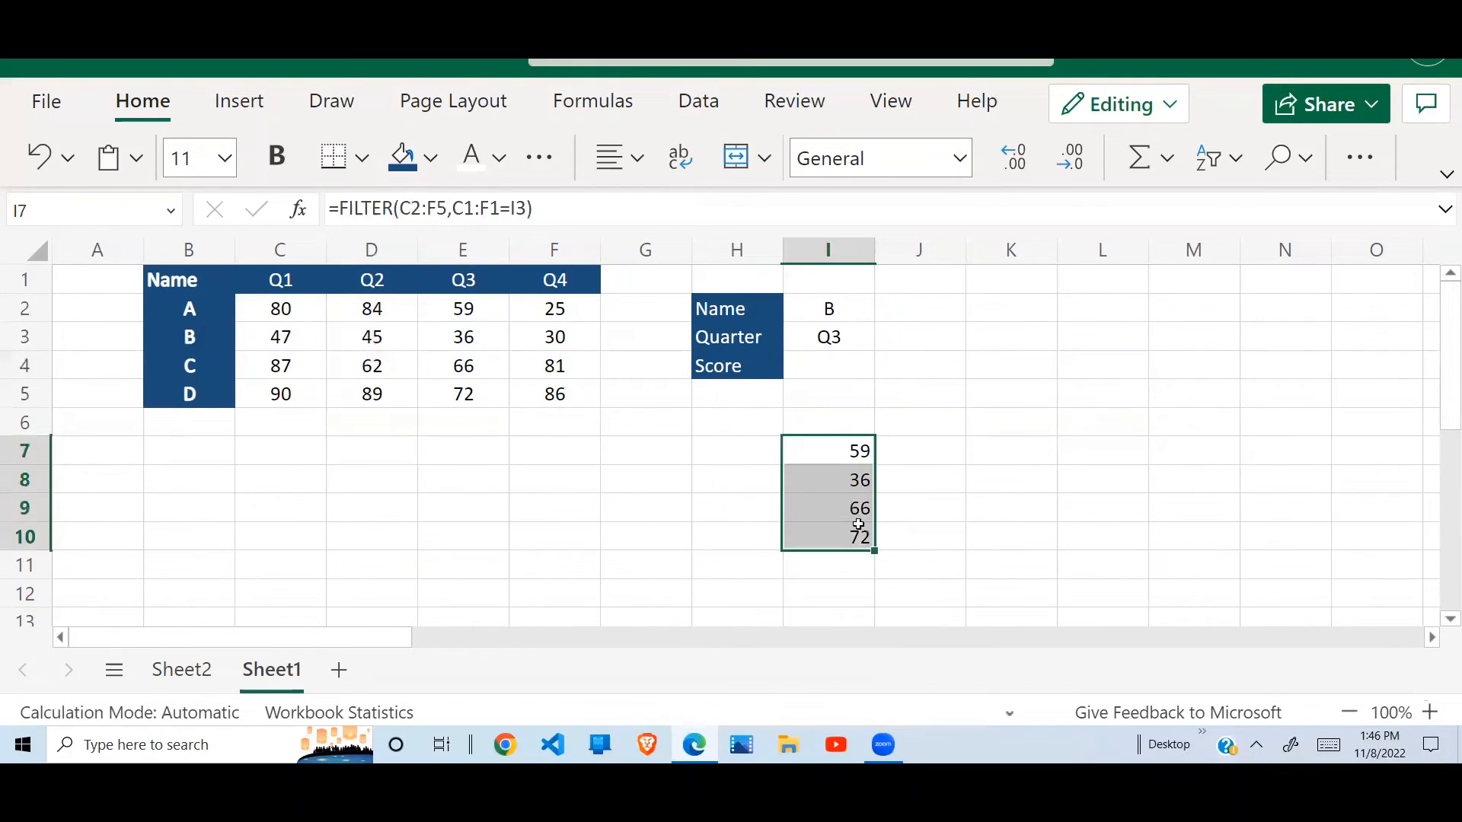
{"action": "left_click", "coordinate": [915, 467]}
- Copy FILTER(C2:F5,C1:F1=I3) without the equals sign from the formula in I7, leaving that formula unchanged
{"action": "left_click", "coordinate": [856, 450]}
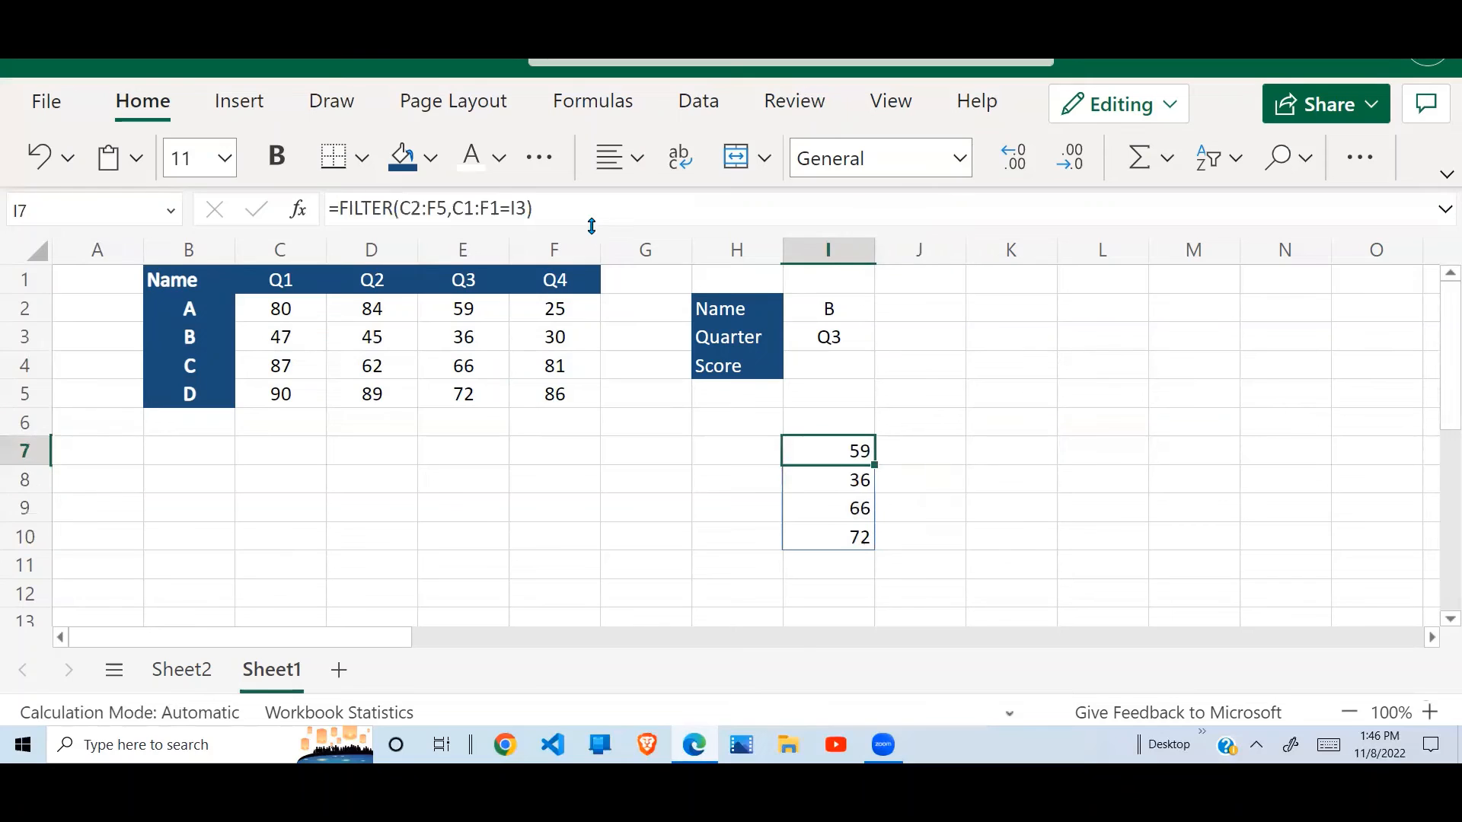
{"action": "left_click", "coordinate": [567, 212]}
{"action": "left_click_drag", "start_coordinate": [567, 212], "coordinate": [337, 215]}
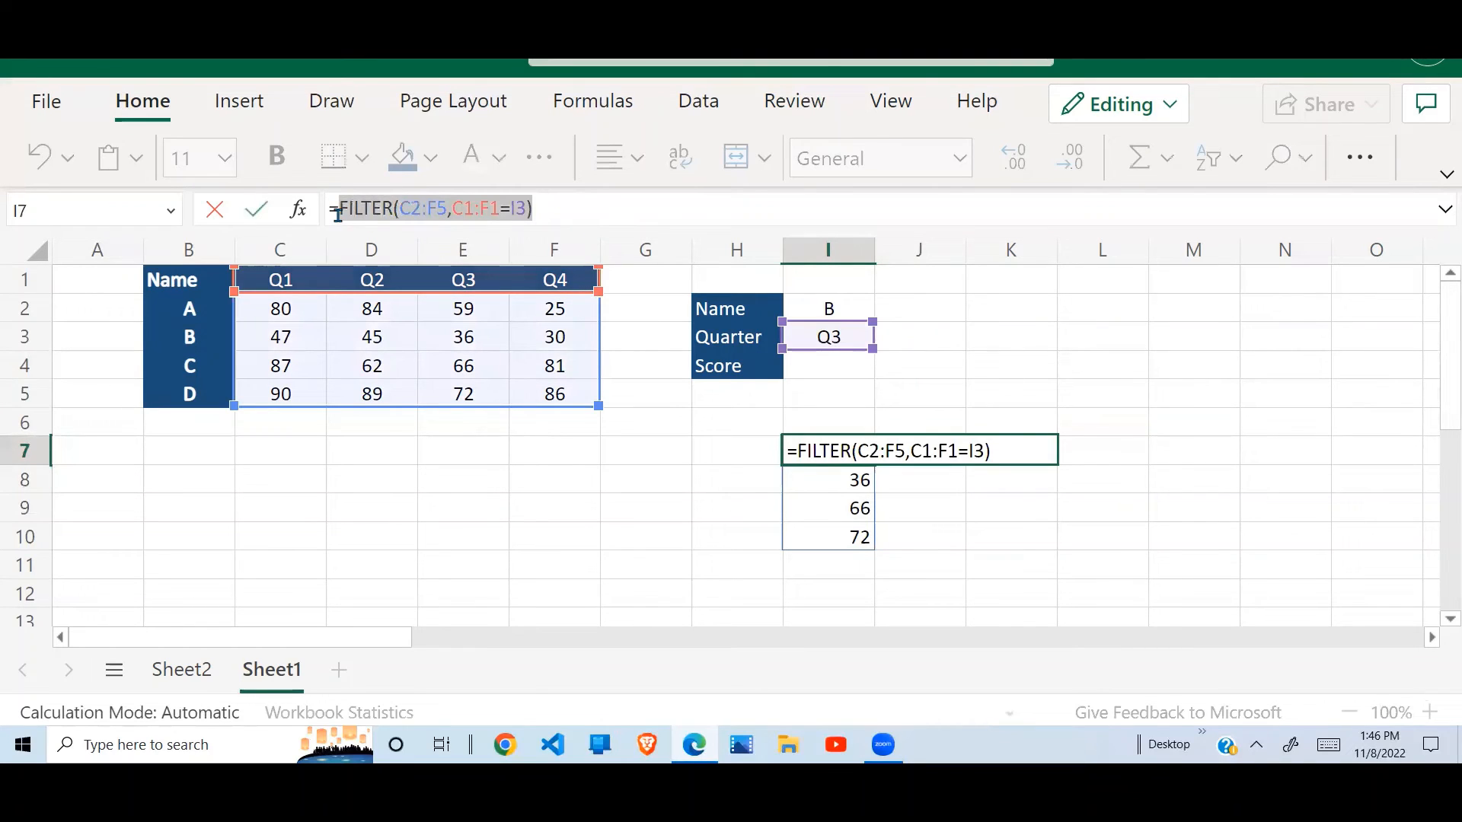
{"action": "key", "text": "Escape"}
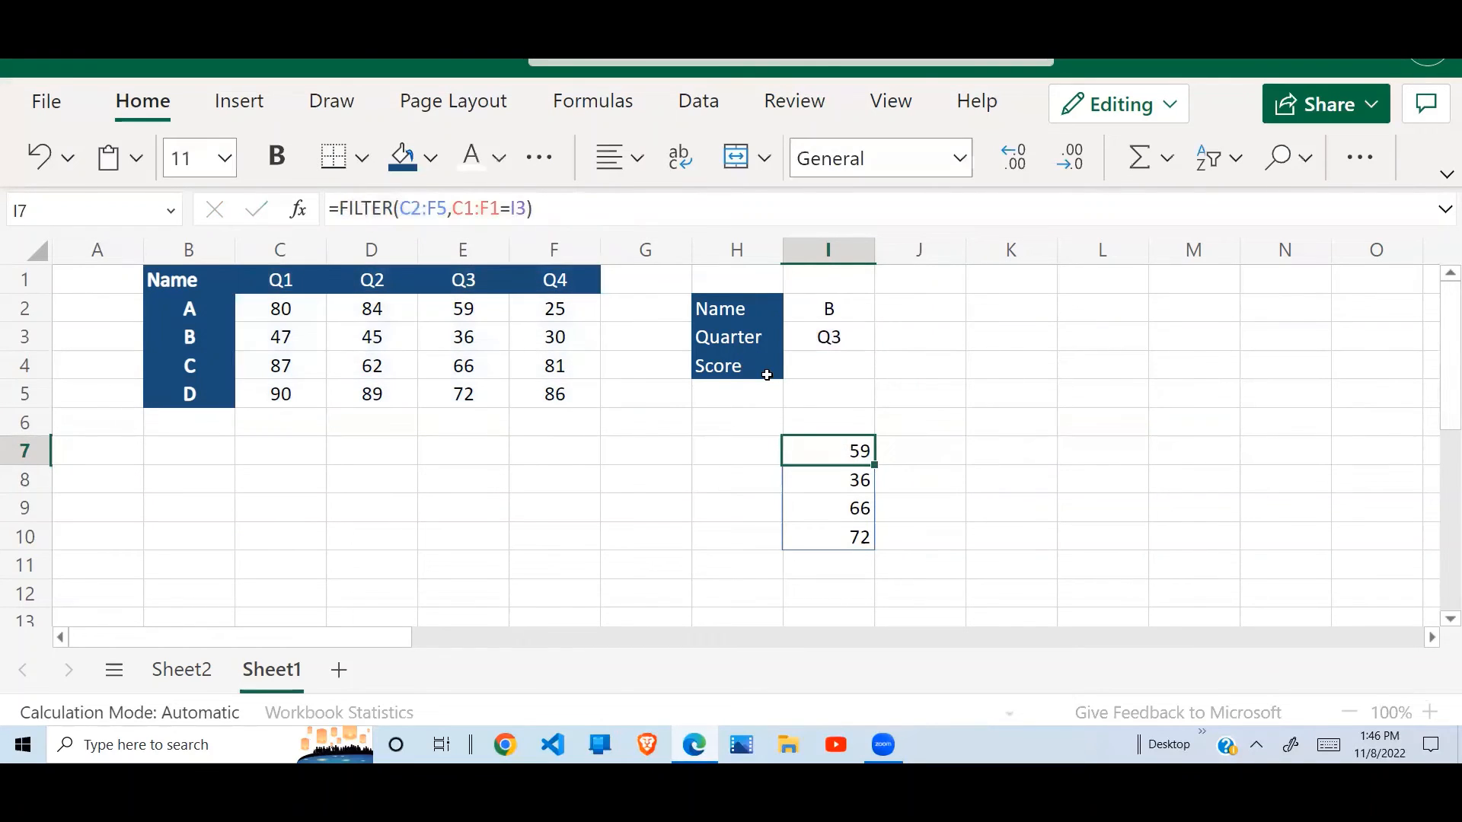
- Enter =XLOOKUP(I2,B2:B5,FILTER(C2:F5,C1:F1=I3)) in the Score cell I4, reusing the copied FILTER expression as the return array
{"action": "left_click", "coordinate": [820, 370]}
{"action": "type", "text": "="}
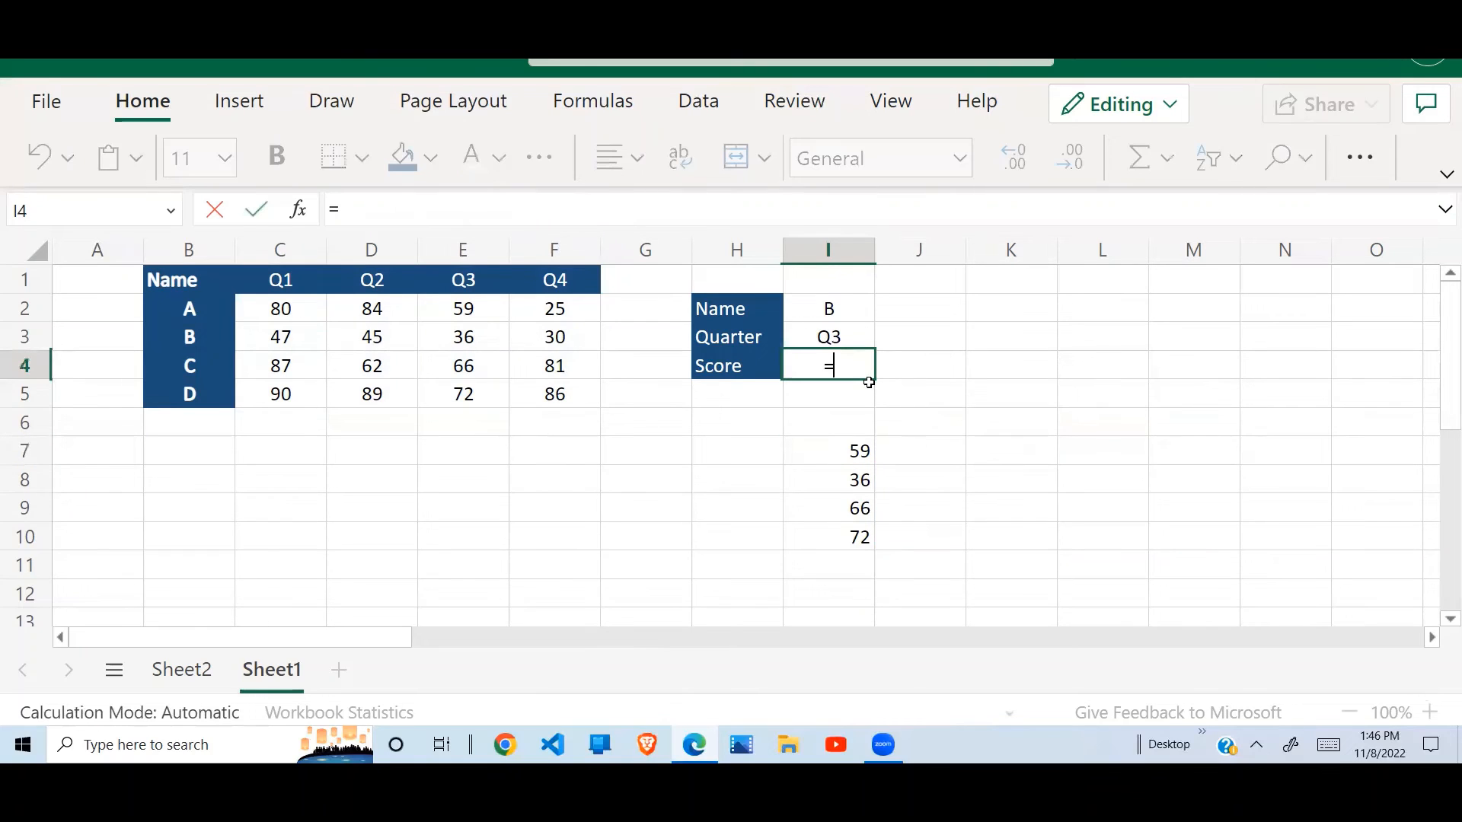
{"action": "type", "text": "xloo"}
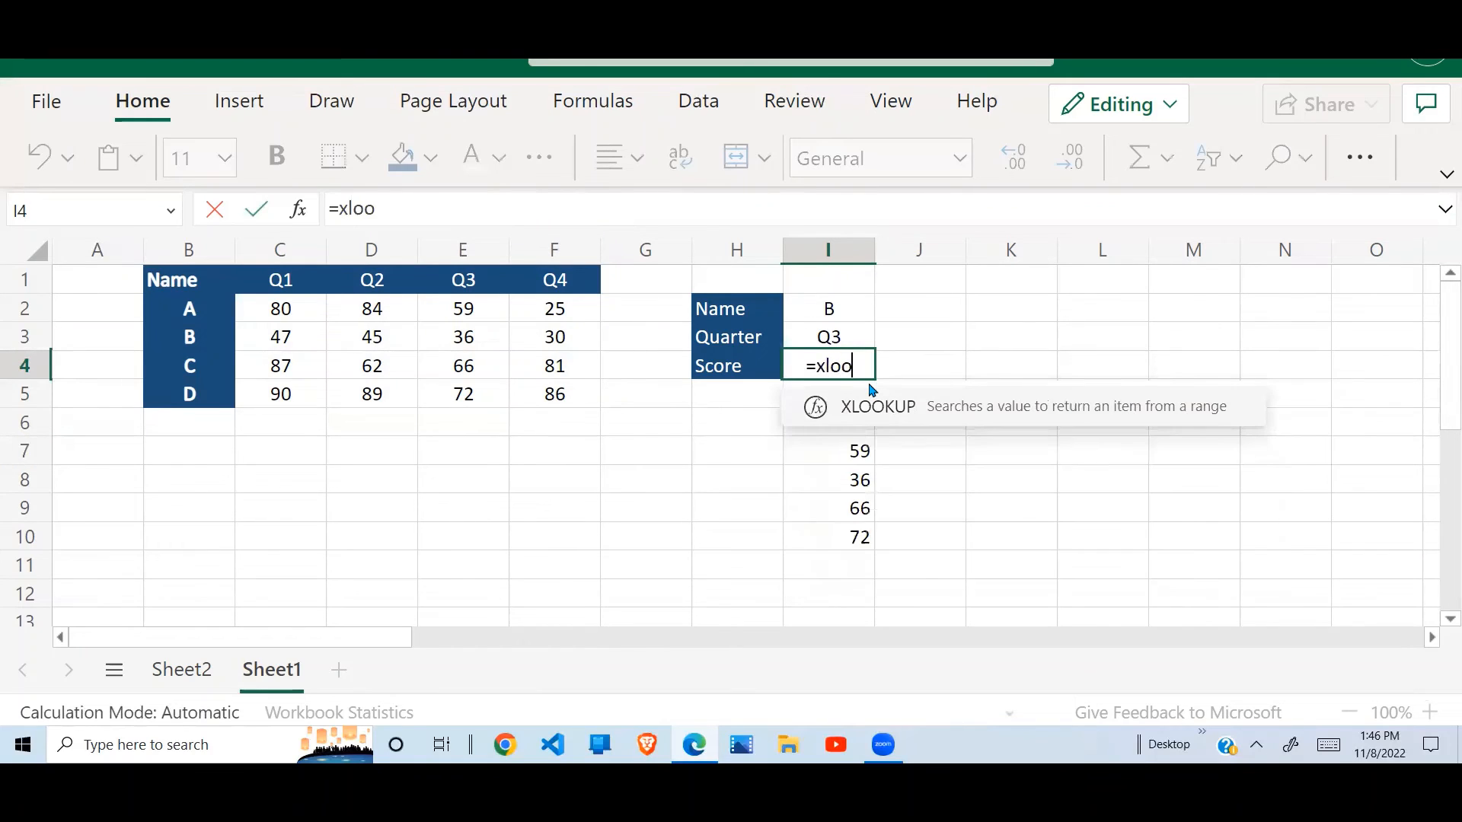
{"action": "type", "text": "kup("}
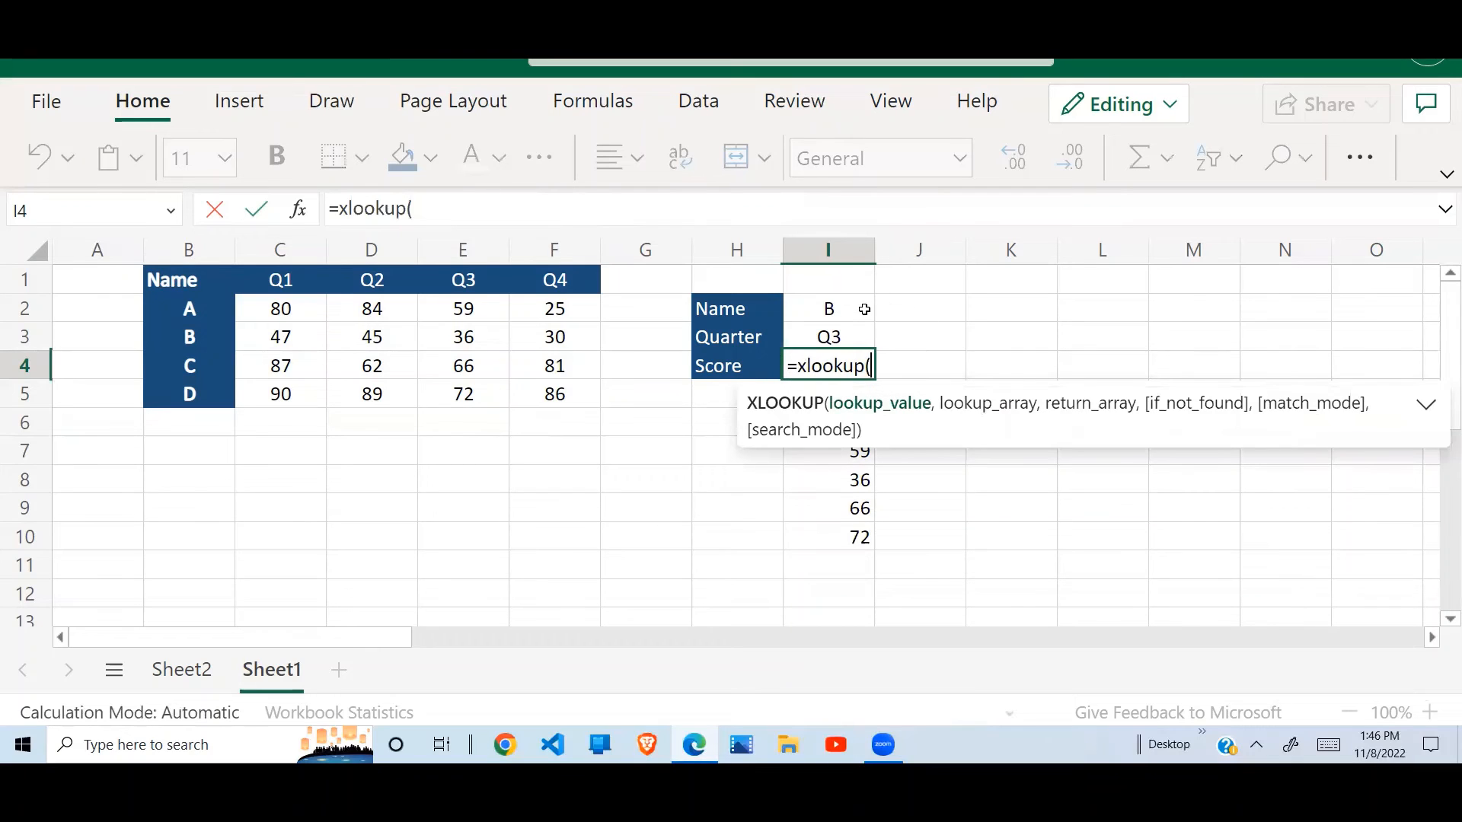
{"action": "left_click", "coordinate": [843, 310]}
{"action": "type", "text": ","}
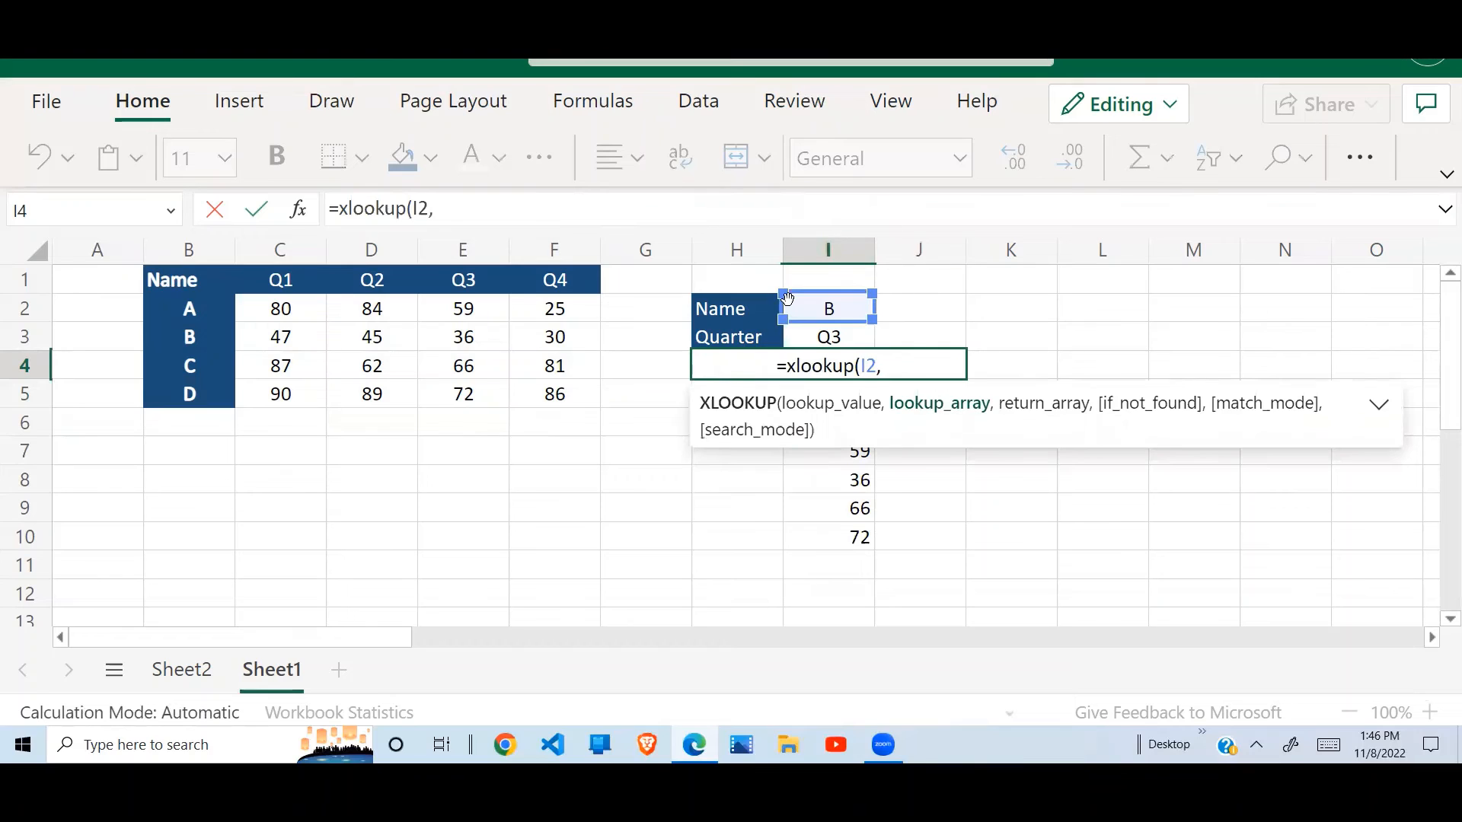
{"action": "left_click_drag", "start_coordinate": [196, 309], "coordinate": [197, 396]}
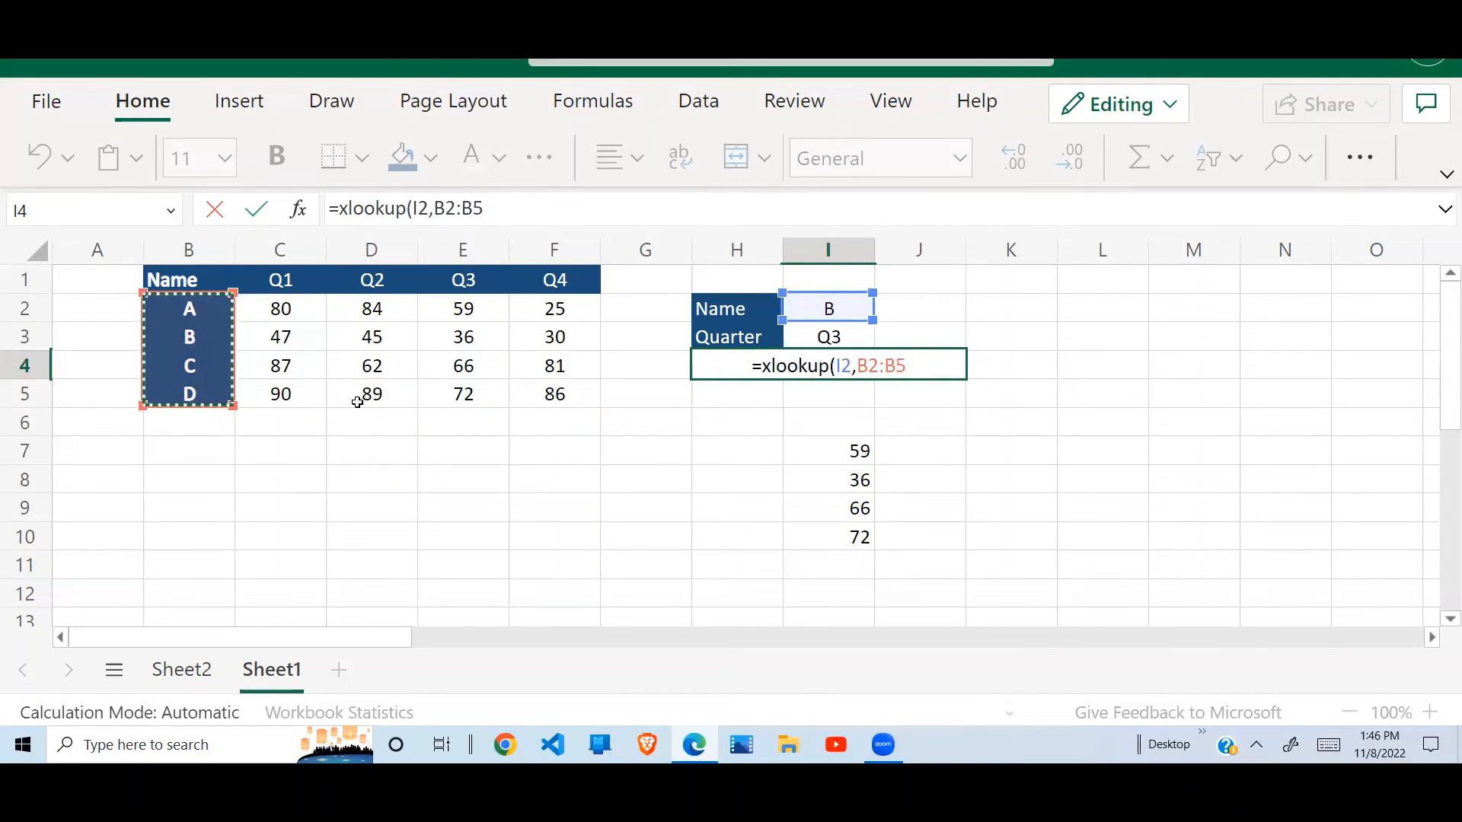
{"action": "type", "text": ","}
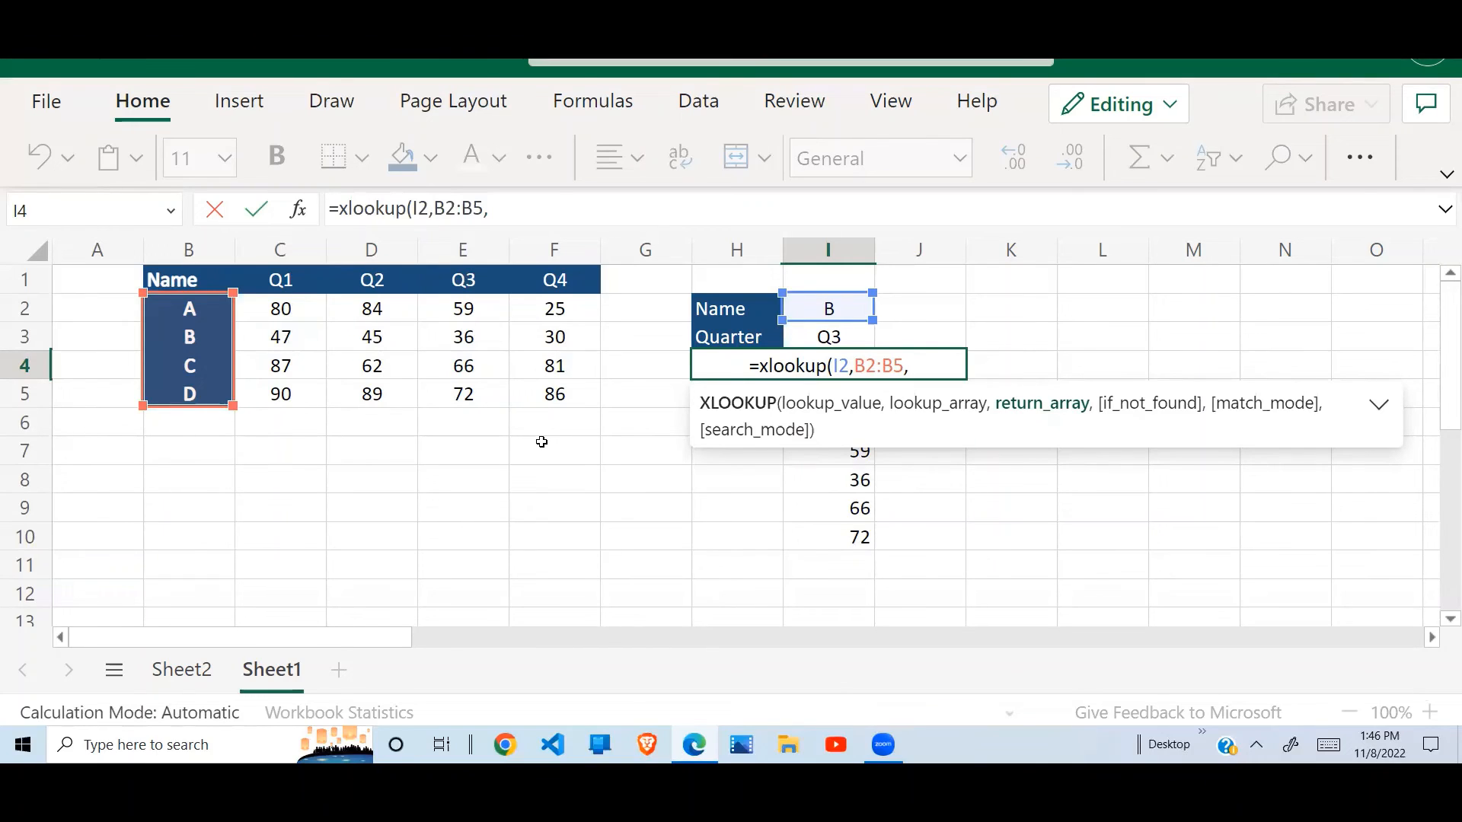
{"action": "type", "text": "FILTER(C2:F5,C1:F1=I3)"}
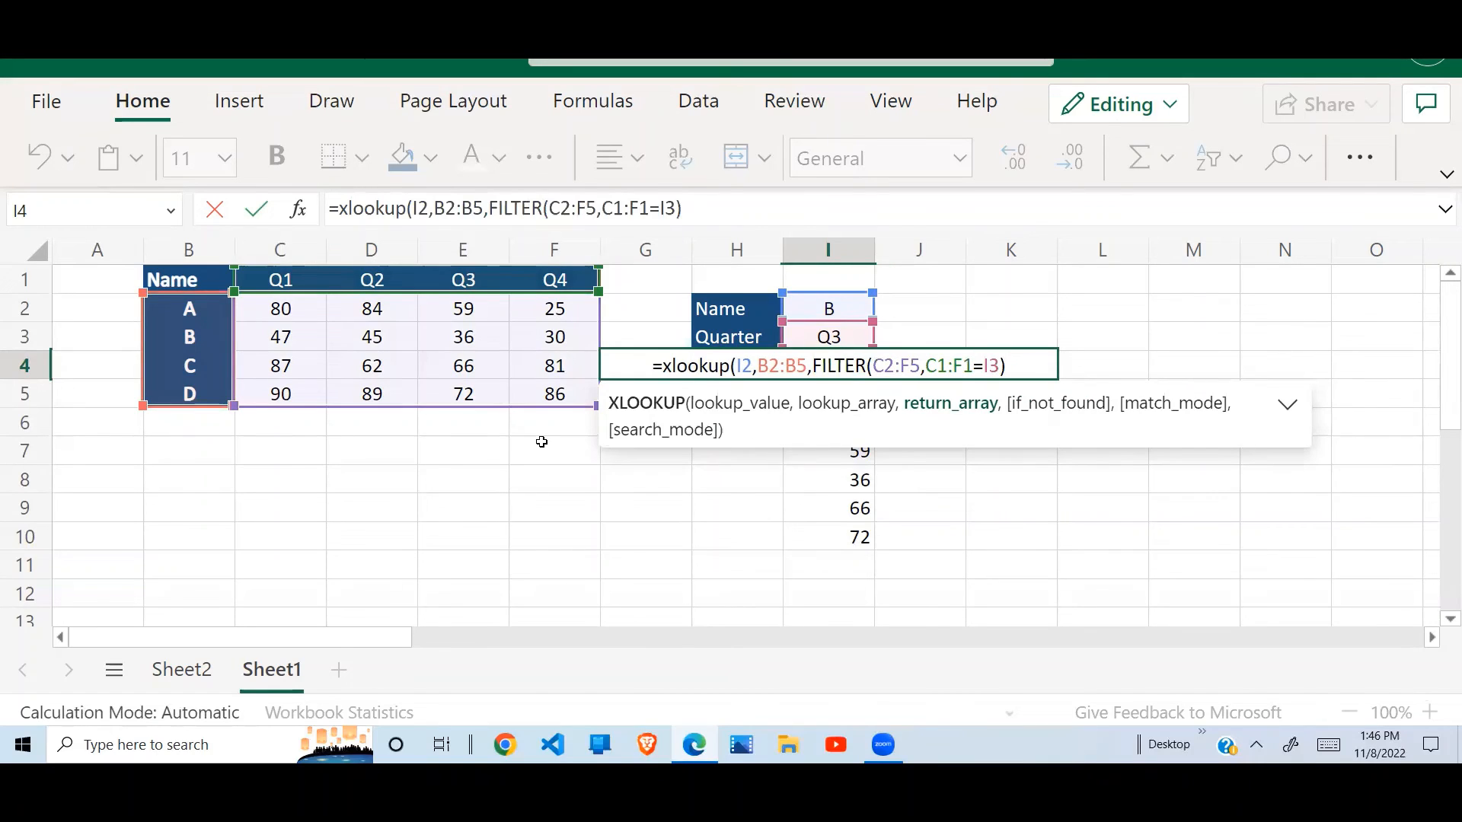
{"action": "type", "text": ")"}
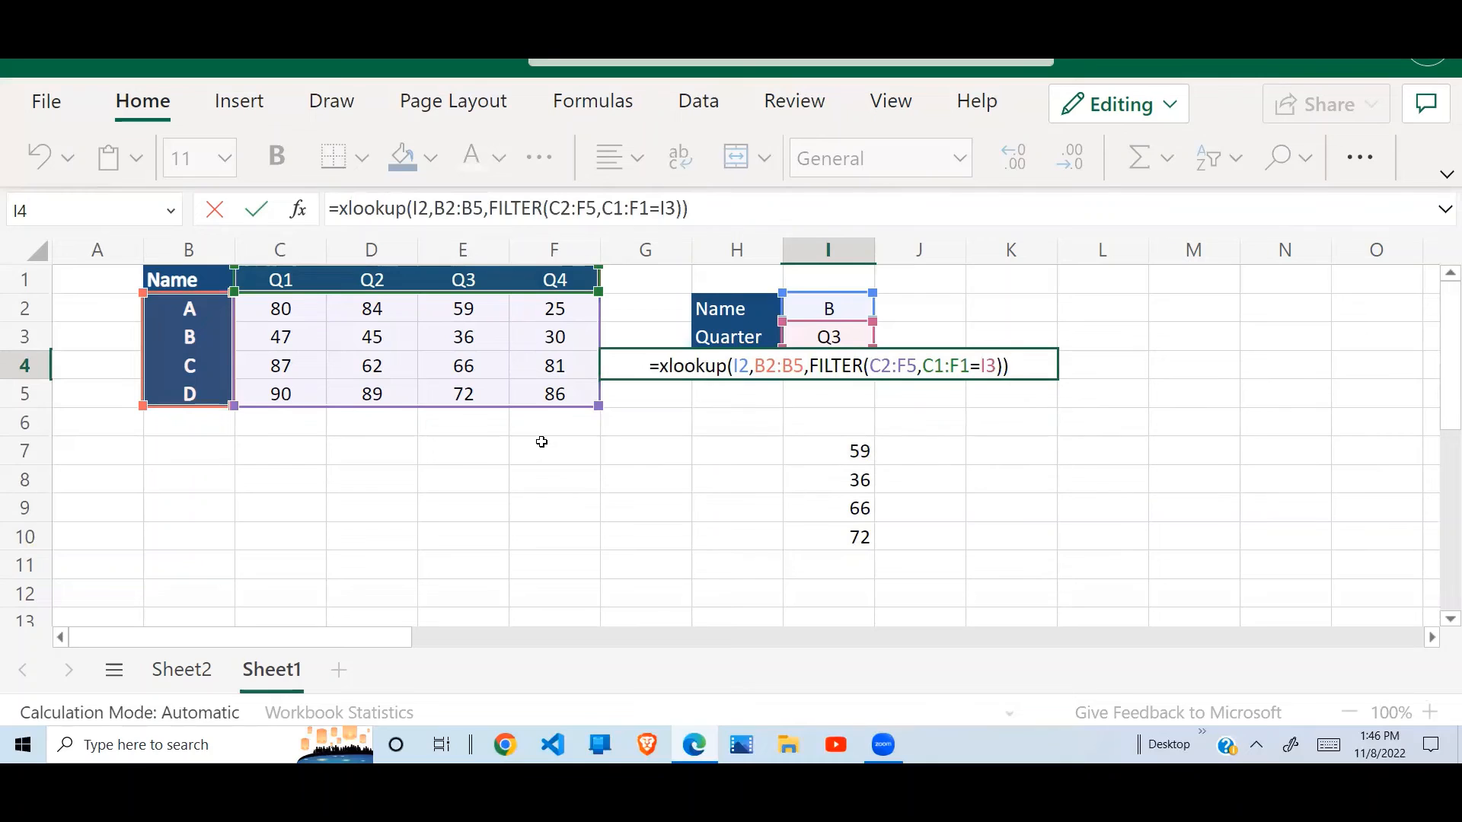
{"action": "key", "text": "Return"}
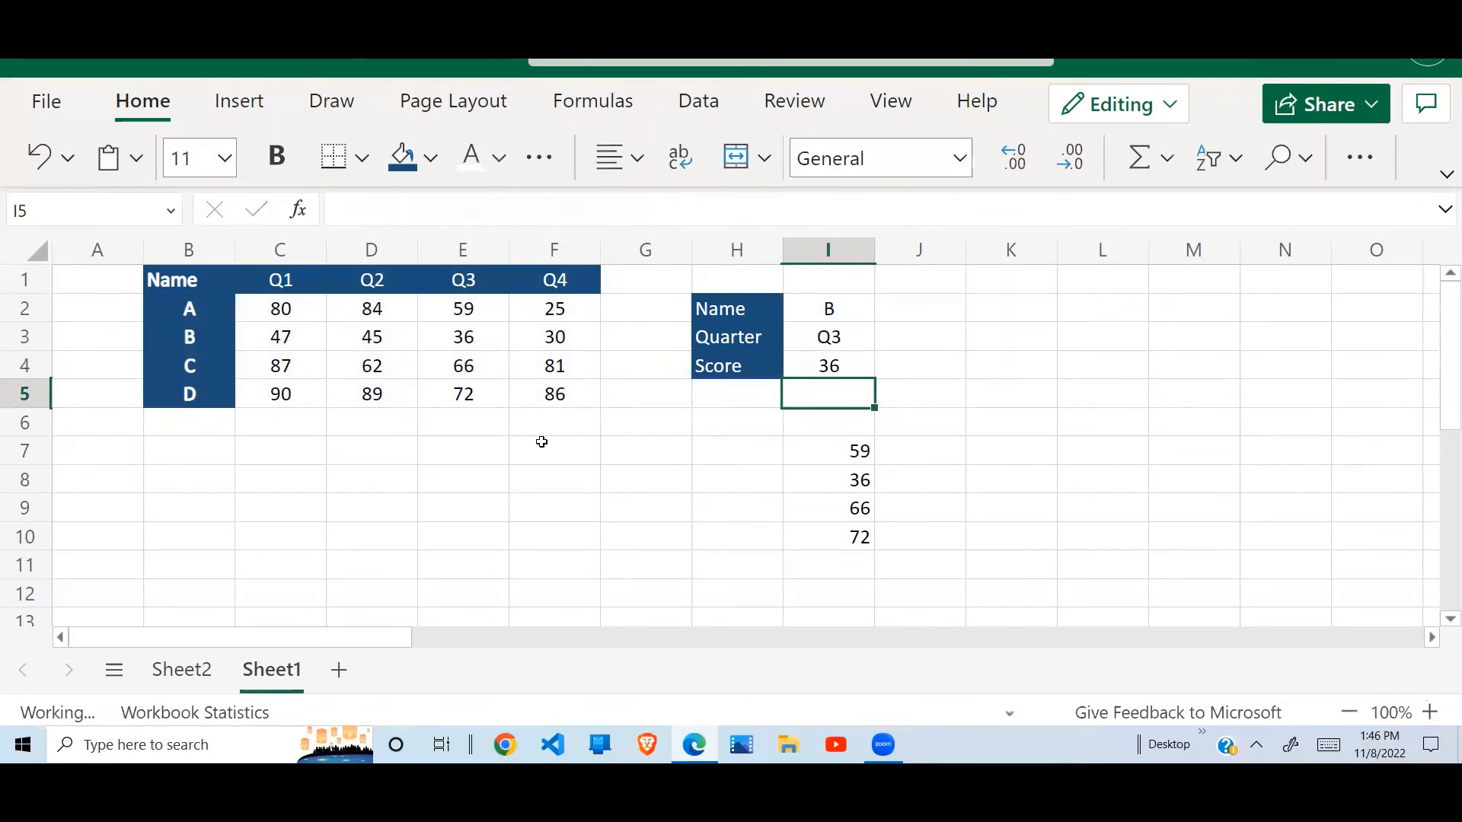
- Check the score in I4 against the intersection of row B and the Q3 column in the table
{"action": "left_click", "coordinate": [856, 367]}
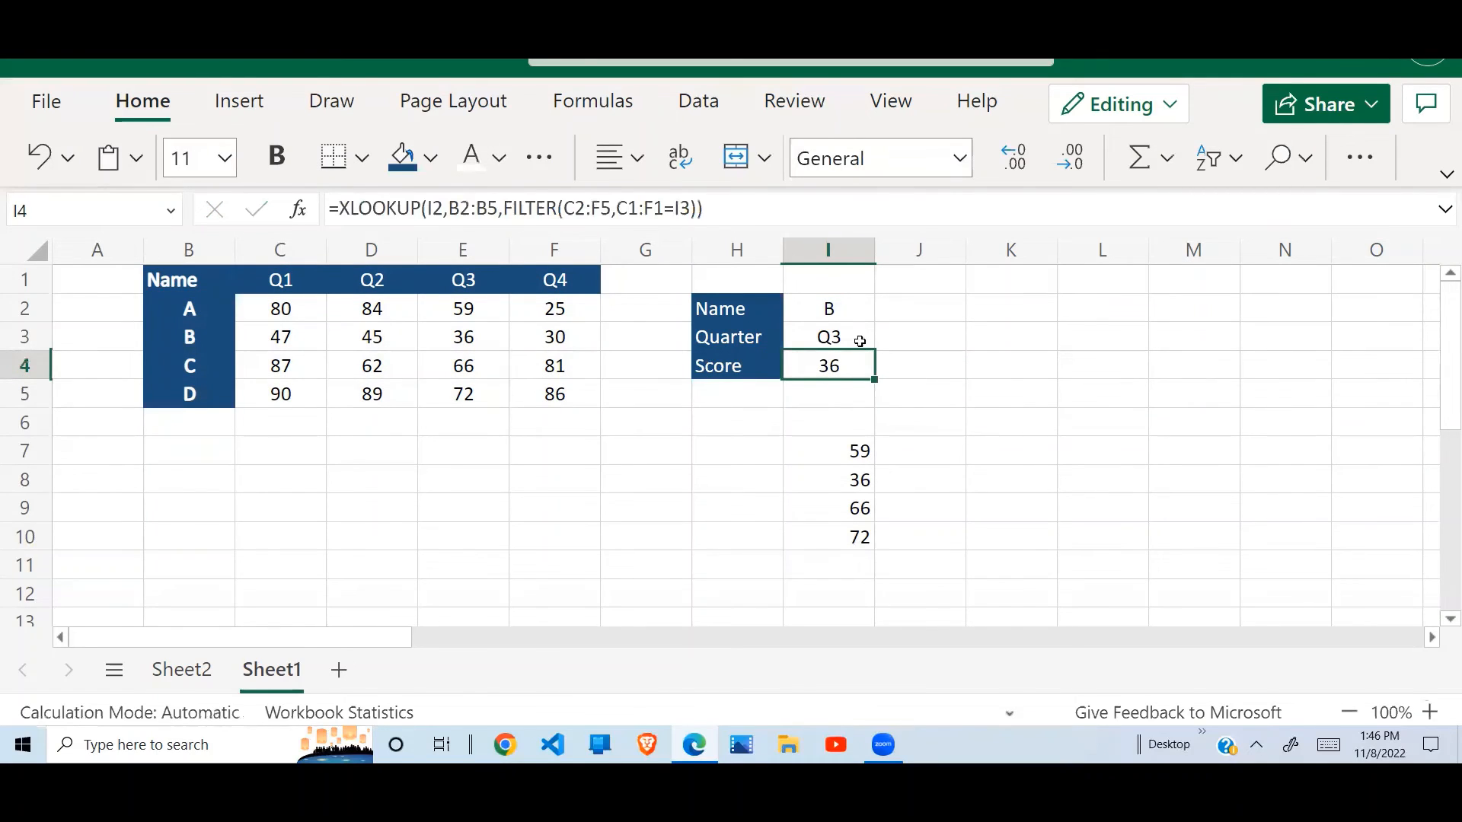
{"action": "left_click", "coordinate": [838, 305]}
{"action": "left_click", "coordinate": [845, 336]}
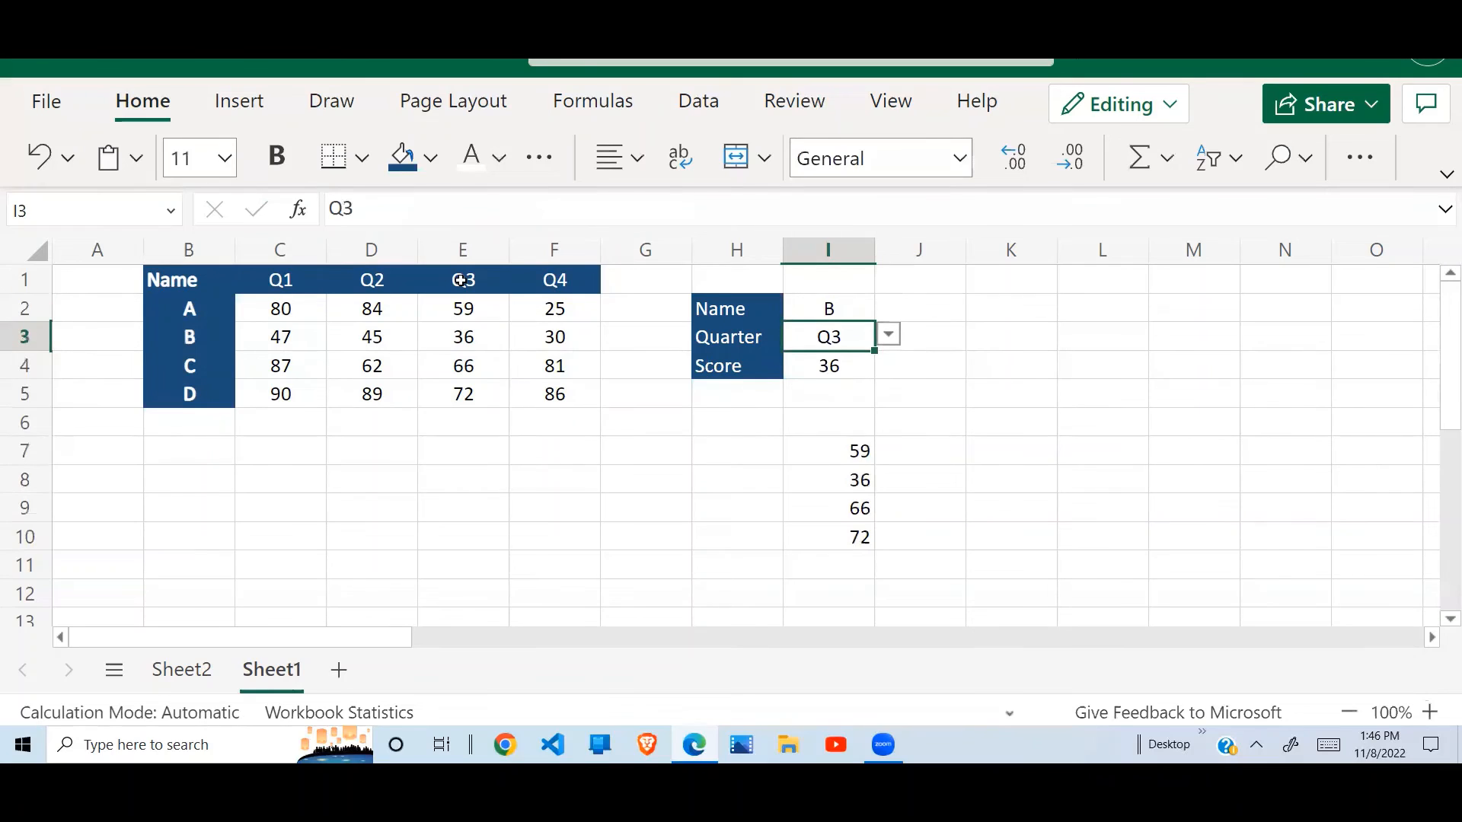
{"action": "left_click_drag", "start_coordinate": [153, 338], "coordinate": [637, 333]}
{"action": "mouse_move", "coordinate": [479, 229]}
{"action": "left_mouse_down"}
{"action": "mouse_move", "coordinate": [485, 247]}
{"action": "mouse_move", "coordinate": [475, 238]}
{"action": "left_mouse_up"}
{"action": "left_click", "coordinate": [473, 249]}
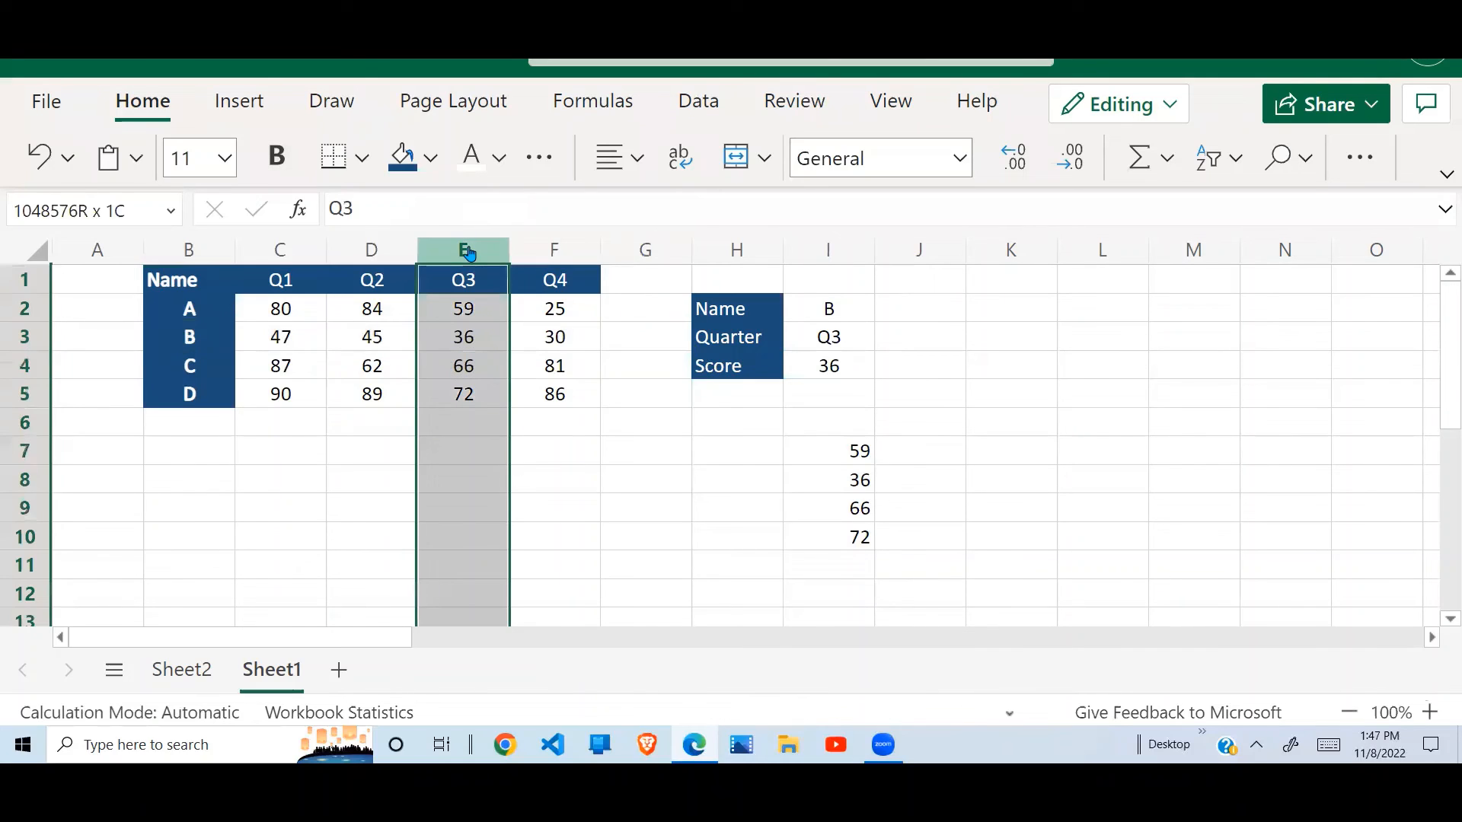
{"action": "left_click", "coordinate": [488, 340]}
{"action": "left_click", "coordinate": [849, 360]}
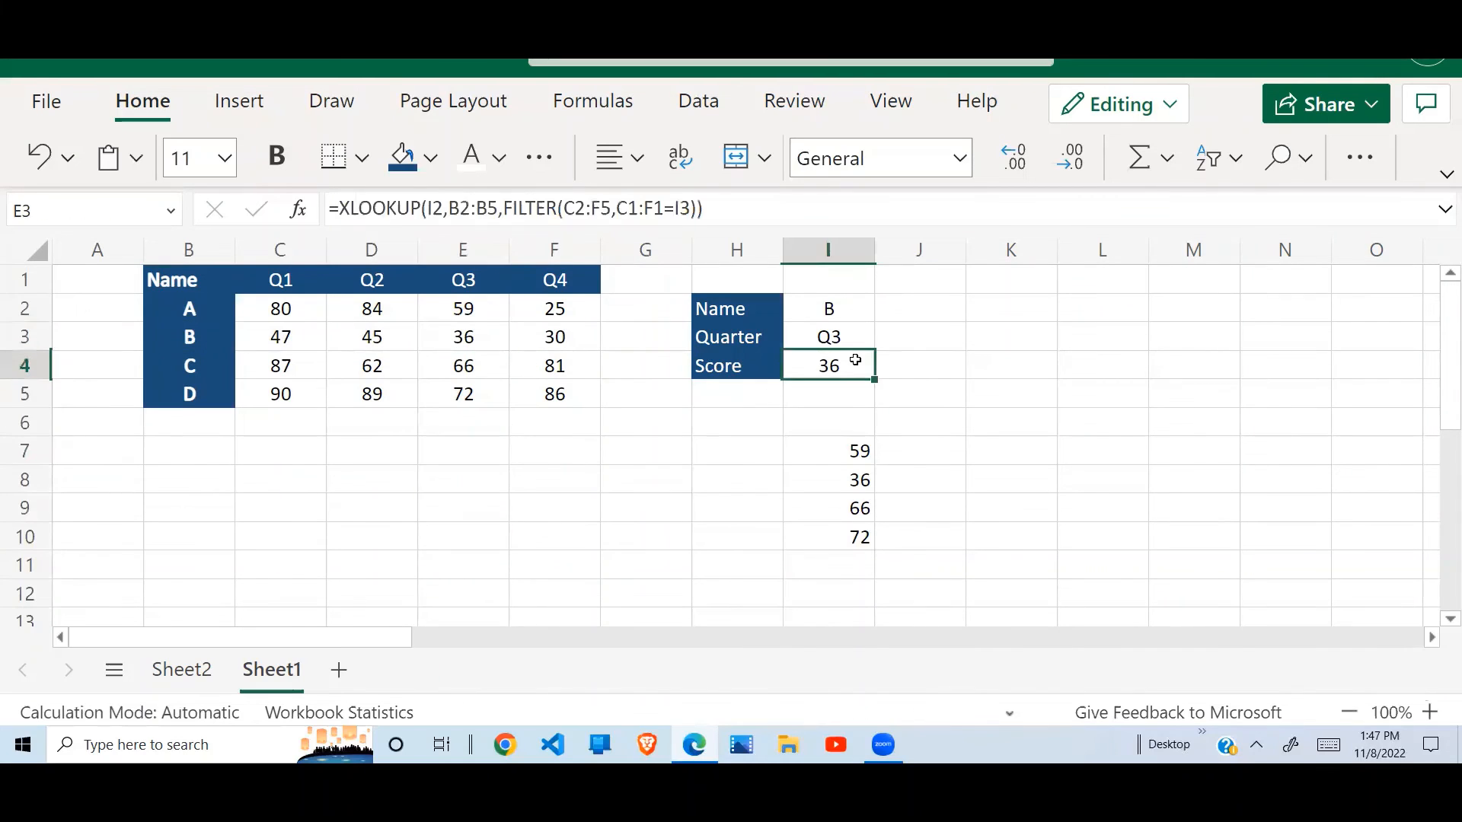
{"action": "left_click", "coordinate": [955, 364]}
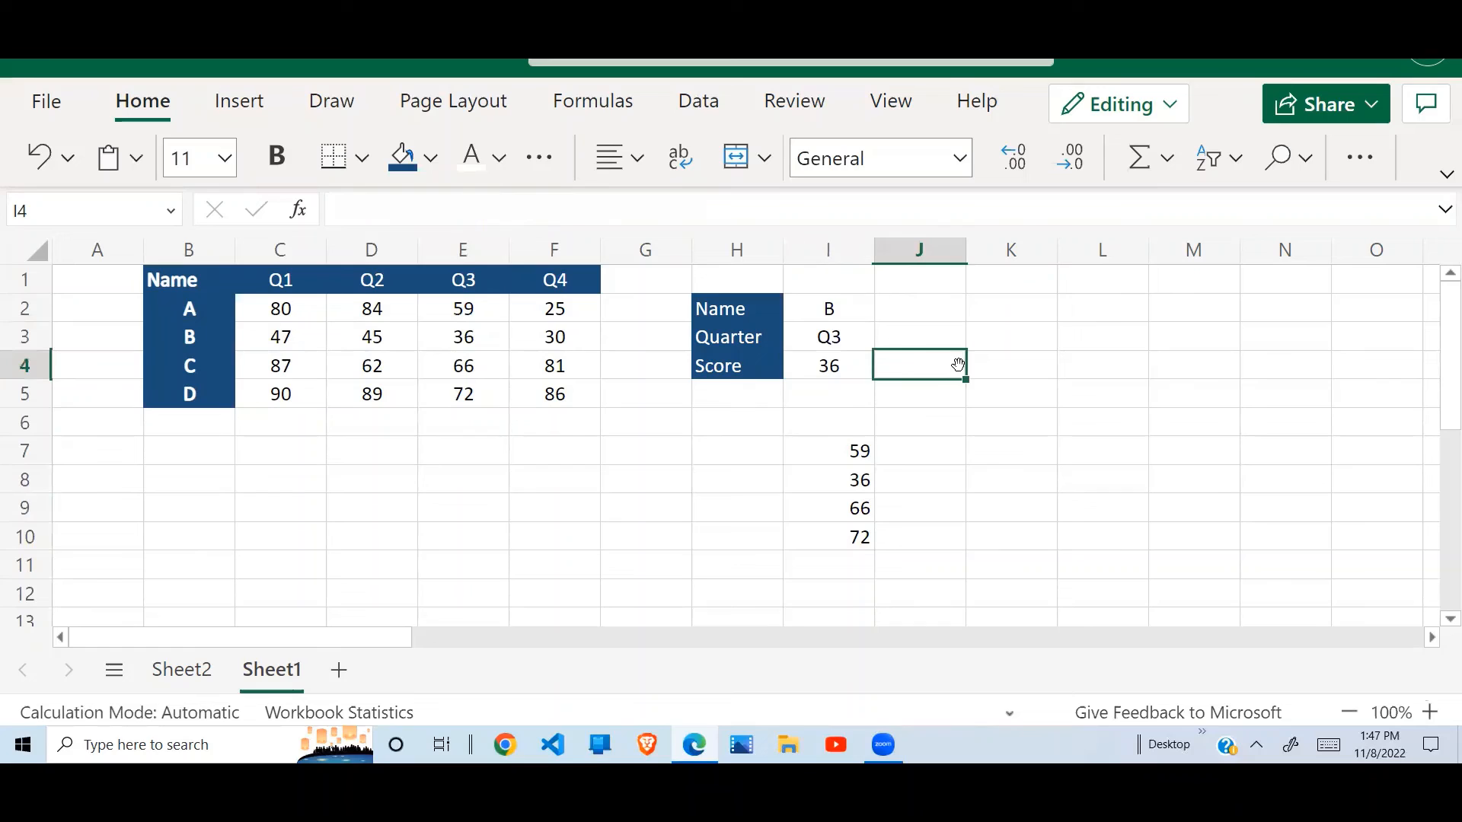
- Change the selected name in I2 to C and the quarter in I3 to Q2
{"action": "left_click", "coordinate": [831, 375]}
{"action": "left_click", "coordinate": [855, 310]}
{"action": "left_click", "coordinate": [888, 312]}
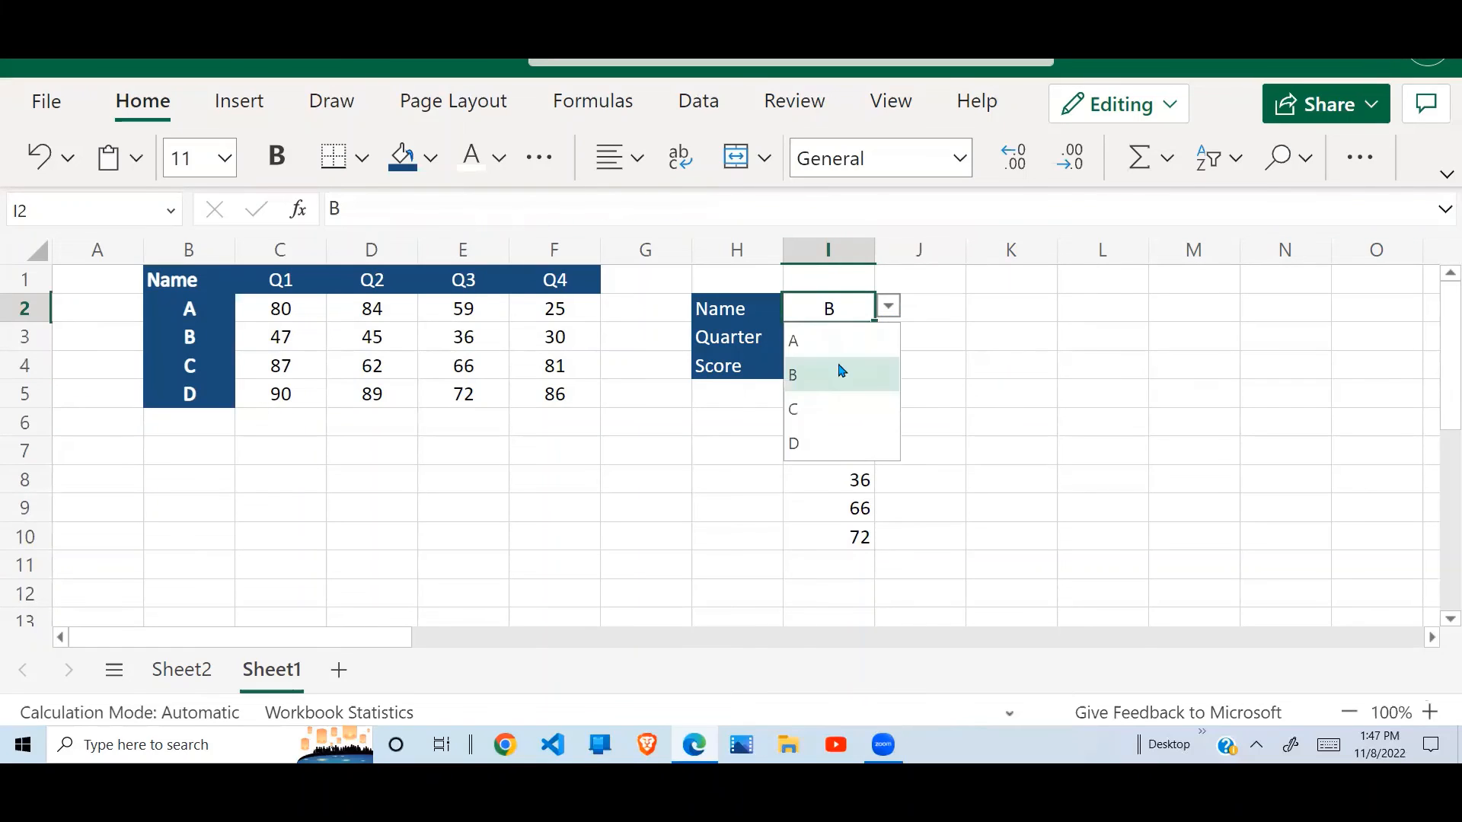
{"action": "left_click", "coordinate": [810, 412]}
{"action": "left_click", "coordinate": [855, 336]}
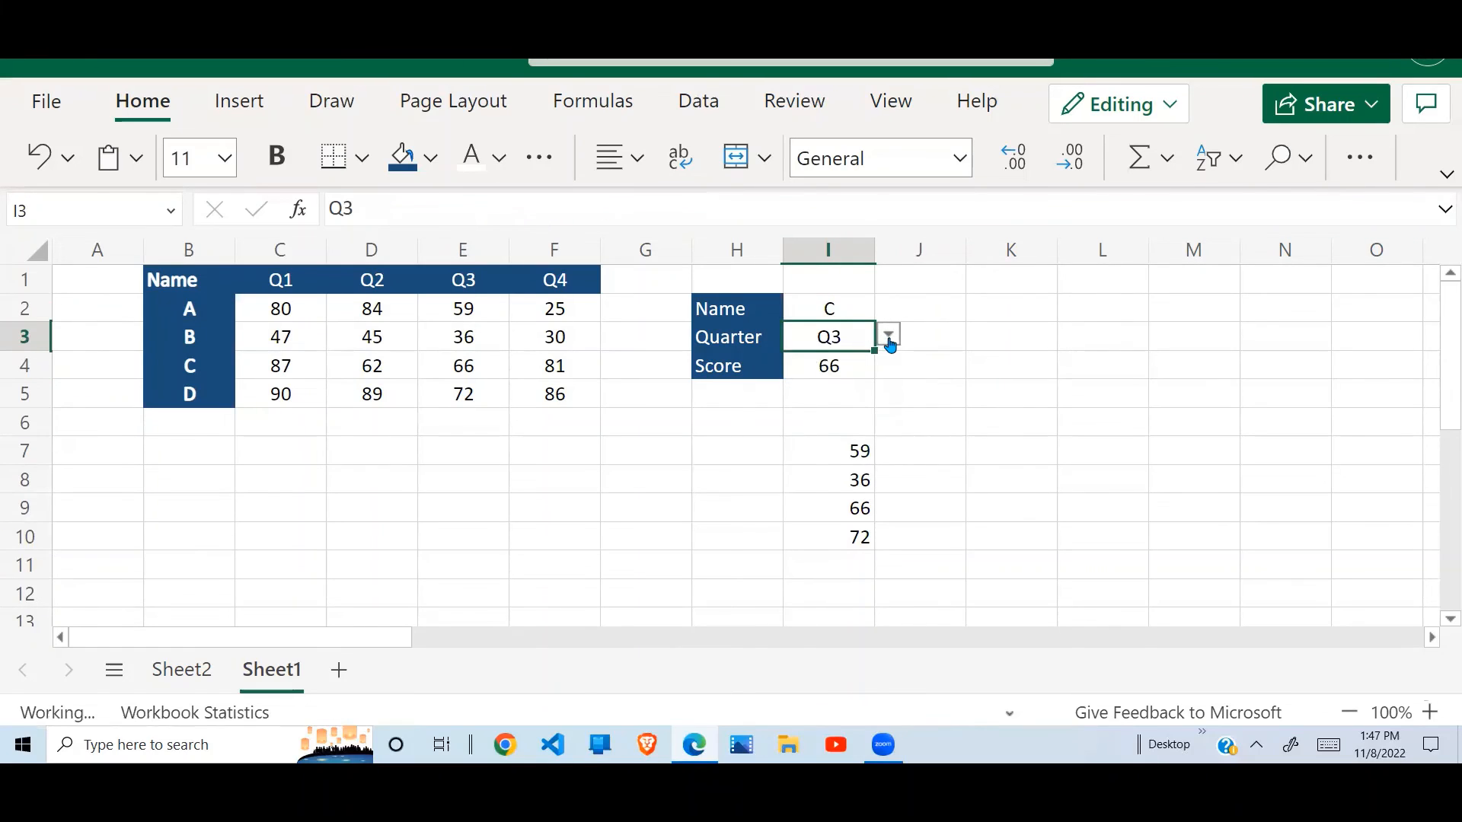
{"action": "left_click", "coordinate": [888, 336]}
{"action": "left_click", "coordinate": [842, 404]}
{"action": "left_click", "coordinate": [933, 354]}
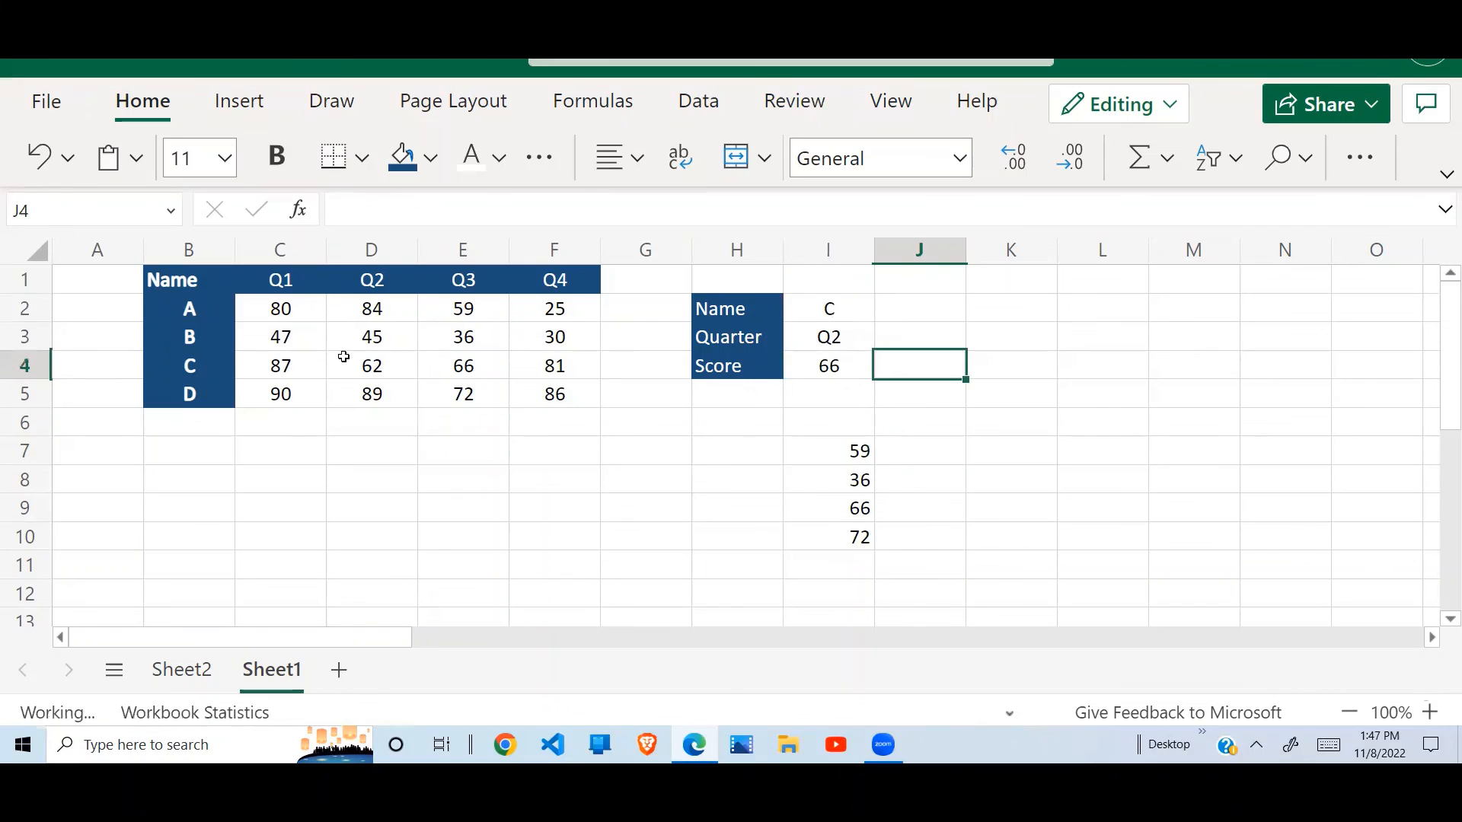
- Check the score in I4 against the intersection of row C and the Q2 column in the table
{"action": "left_click_drag", "start_coordinate": [184, 370], "coordinate": [582, 362]}
{"action": "left_click", "coordinate": [371, 248]}
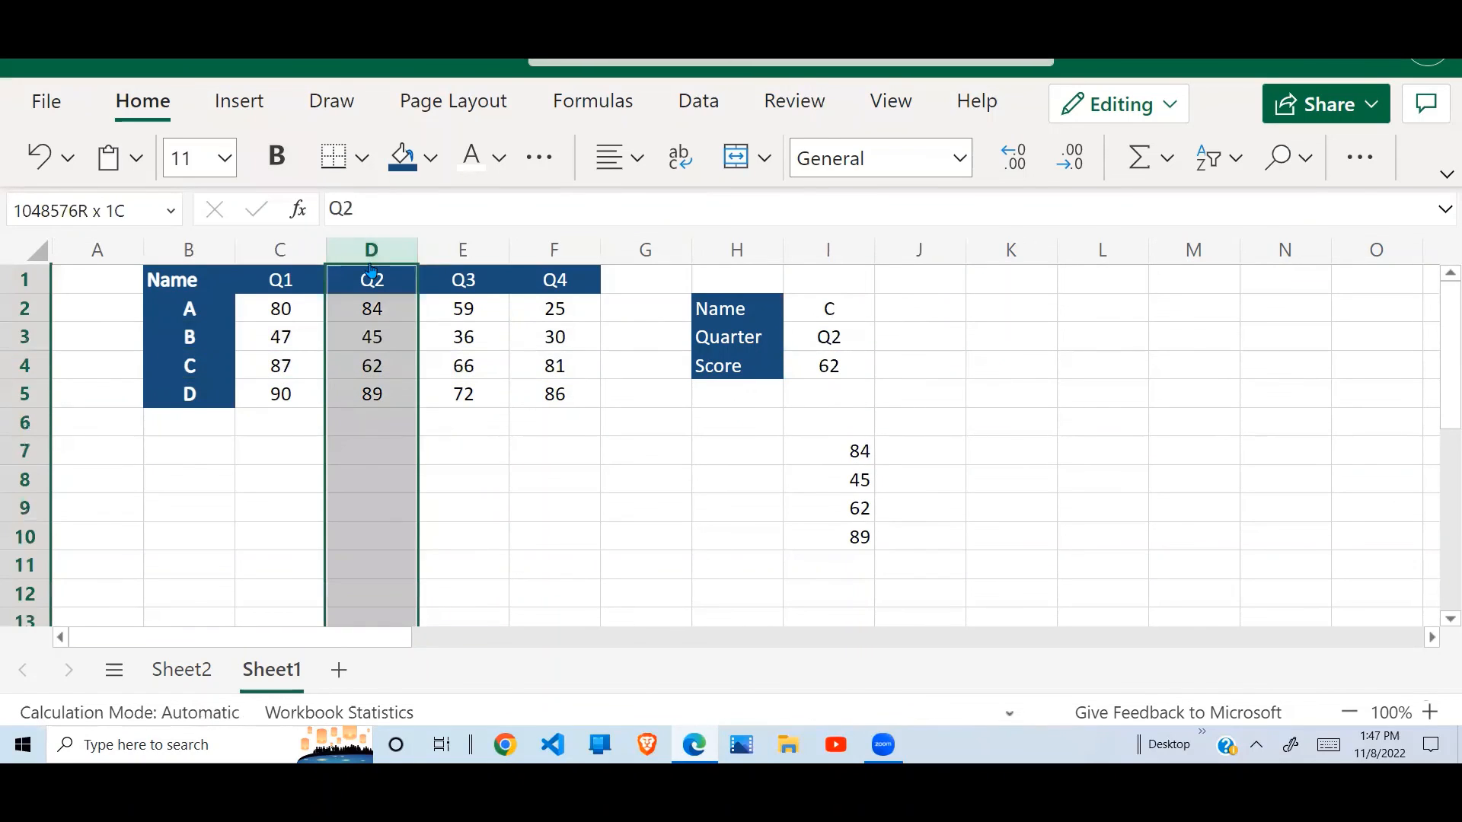
{"action": "left_click", "coordinate": [383, 352]}
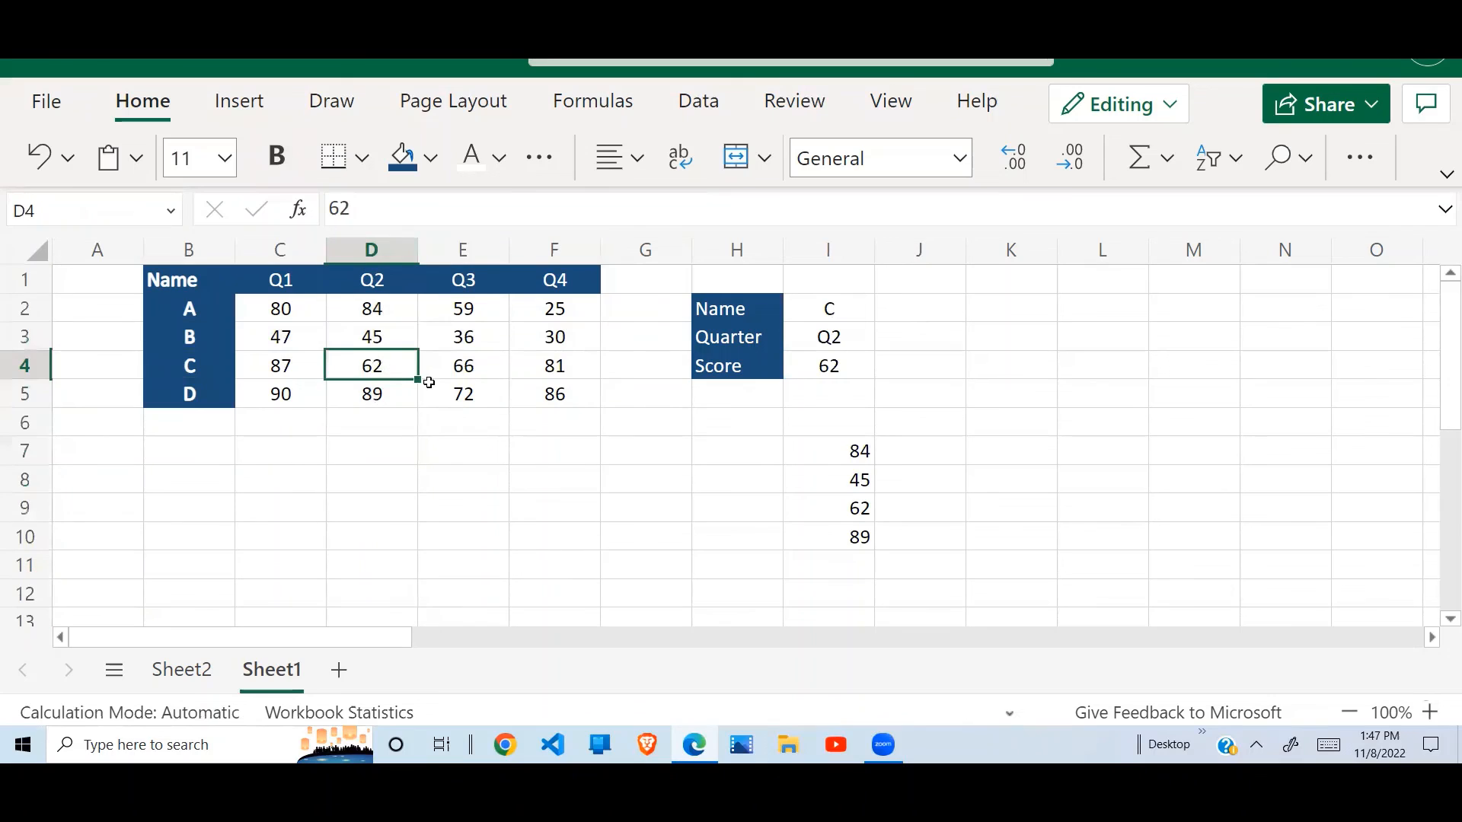
{"action": "left_click", "coordinate": [832, 359]}
{"action": "left_click", "coordinate": [936, 389]}
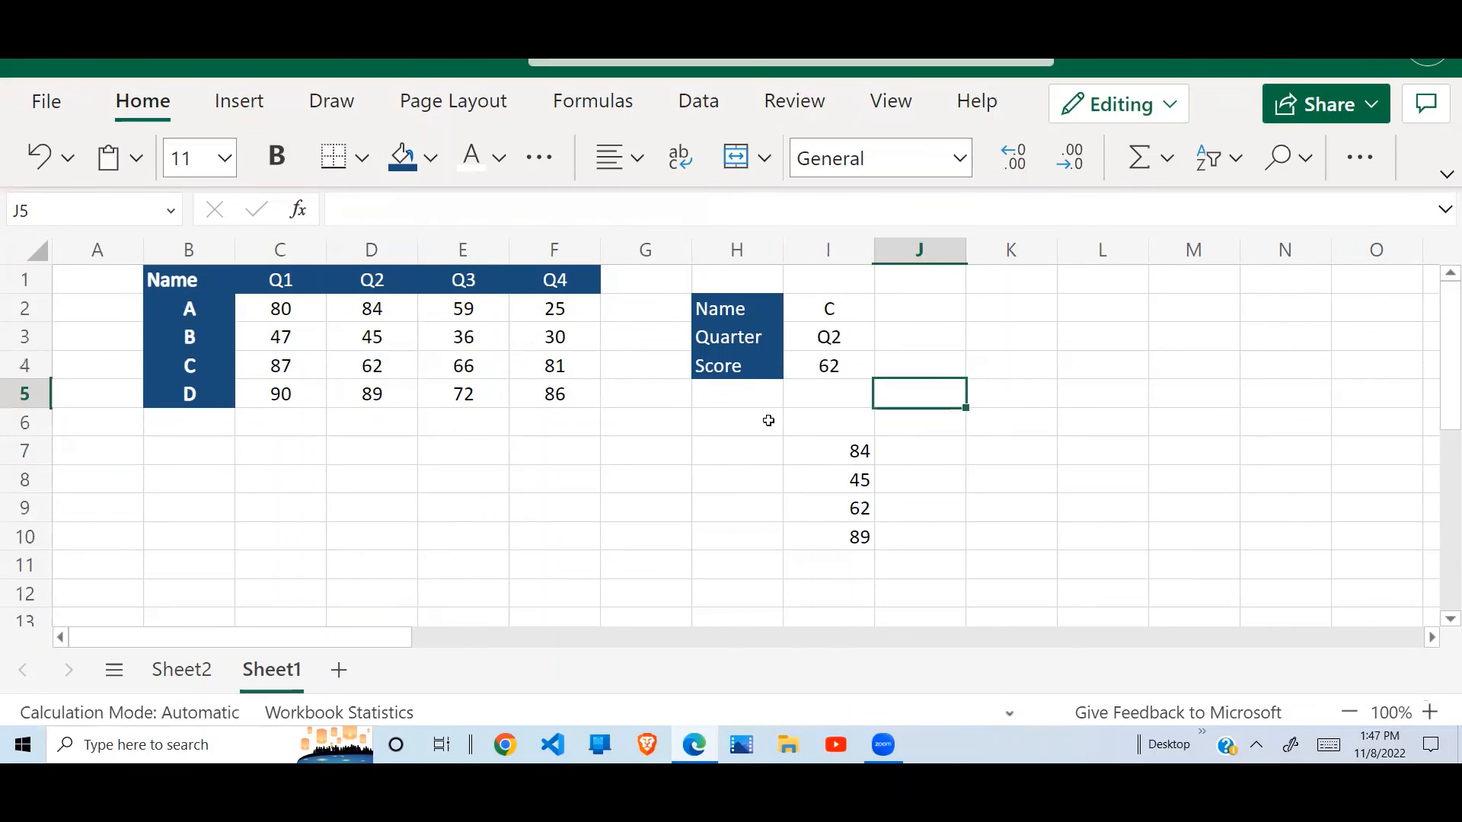
{"action": "left_click", "coordinate": [767, 418]}
{"action": "left_click", "coordinate": [840, 386]}
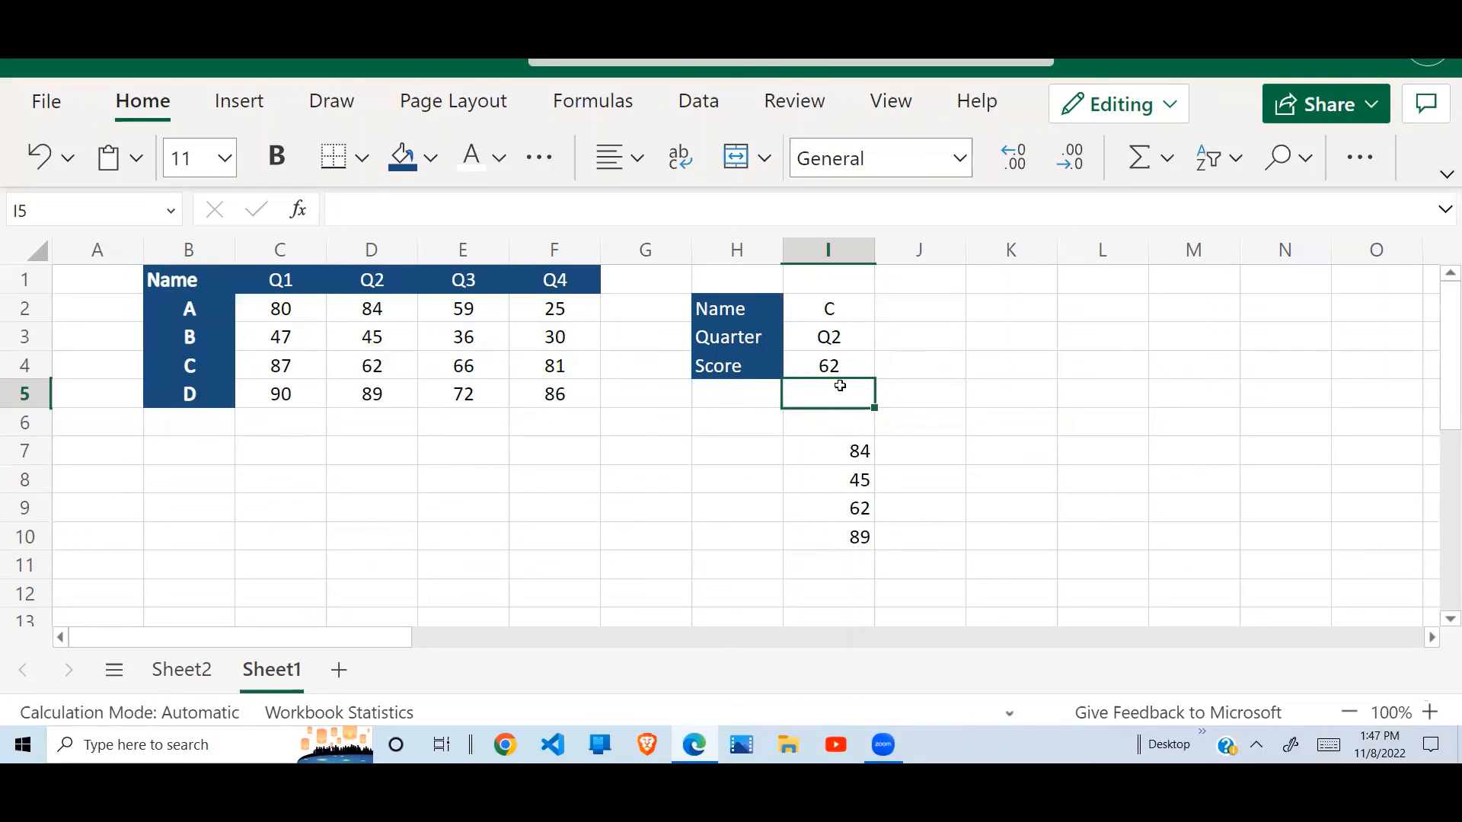
- Review how the lookup combines a name row with a quarter column, using row C, the names in B2:B5 and the Q3 column
{"action": "left_click_drag", "start_coordinate": [190, 366], "coordinate": [674, 364]}
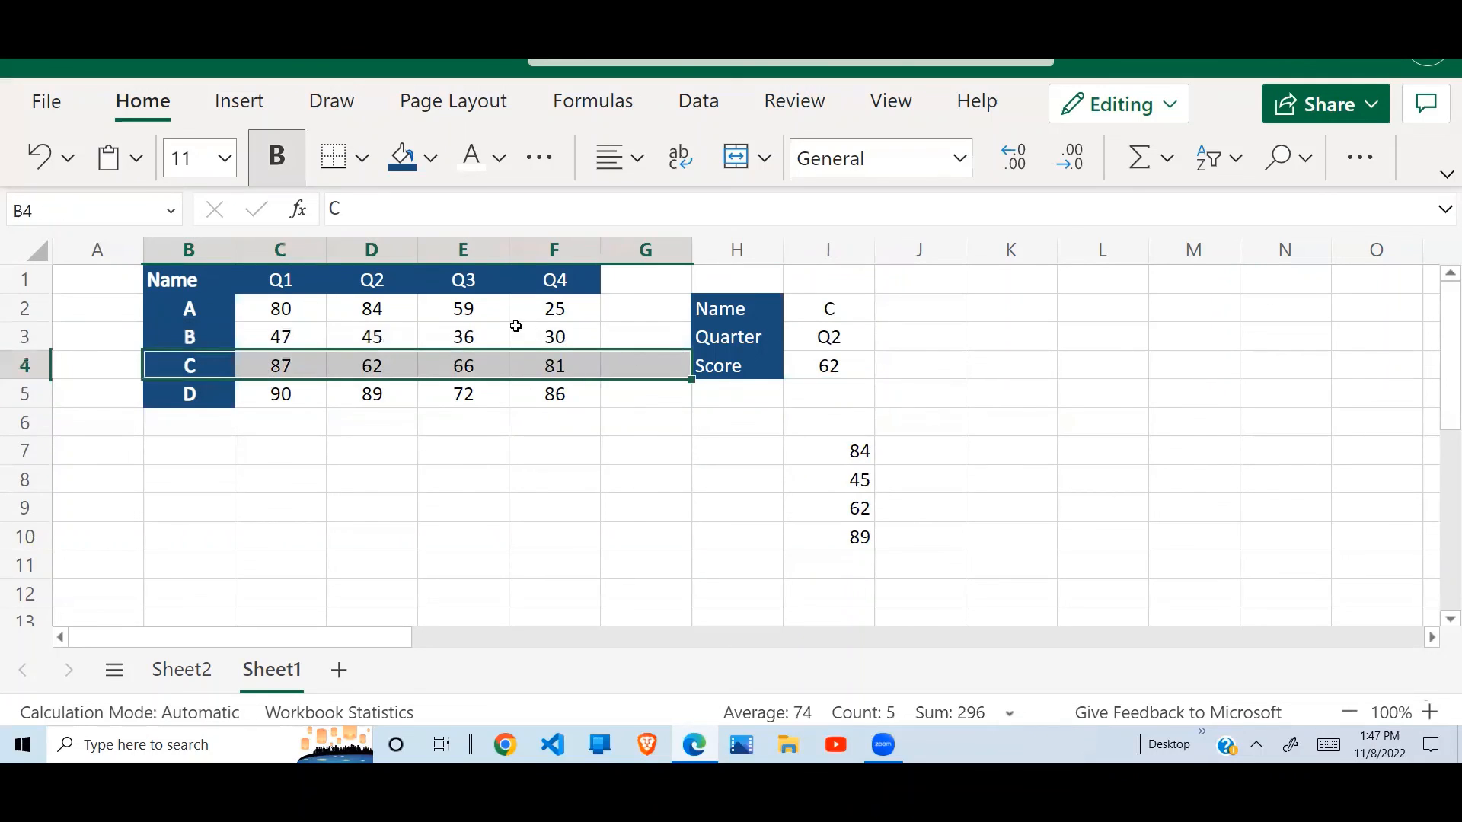
{"action": "left_click_drag", "start_coordinate": [467, 281], "coordinate": [472, 394]}
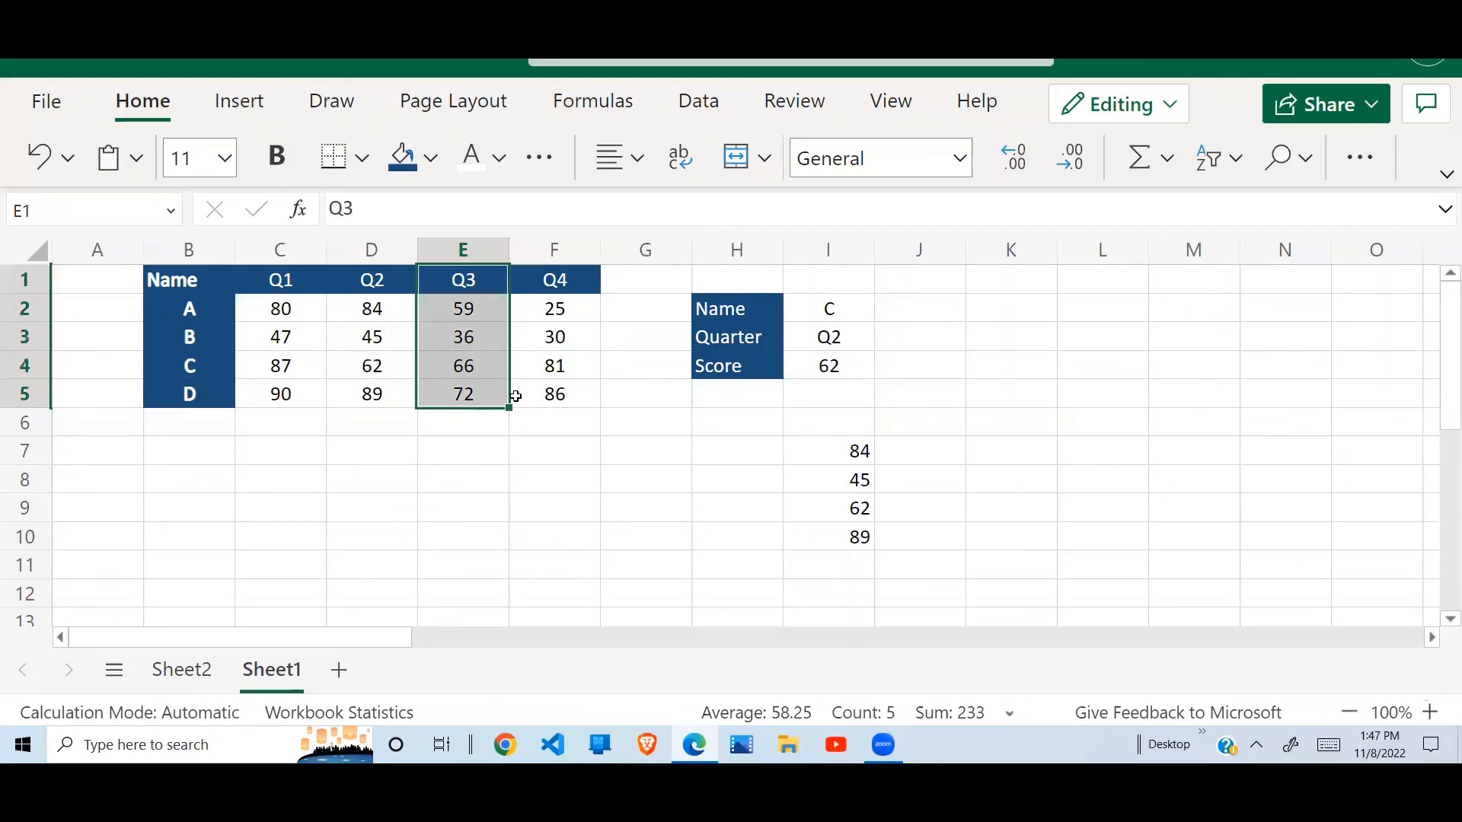
{"action": "left_click", "coordinate": [516, 396]}
{"action": "left_click", "coordinate": [482, 449]}
{"action": "left_click_drag", "start_coordinate": [353, 274], "coordinate": [467, 391]}
{"action": "left_click_drag", "start_coordinate": [467, 277], "coordinate": [466, 392]}
{"action": "left_click_drag", "start_coordinate": [203, 312], "coordinate": [199, 395]}
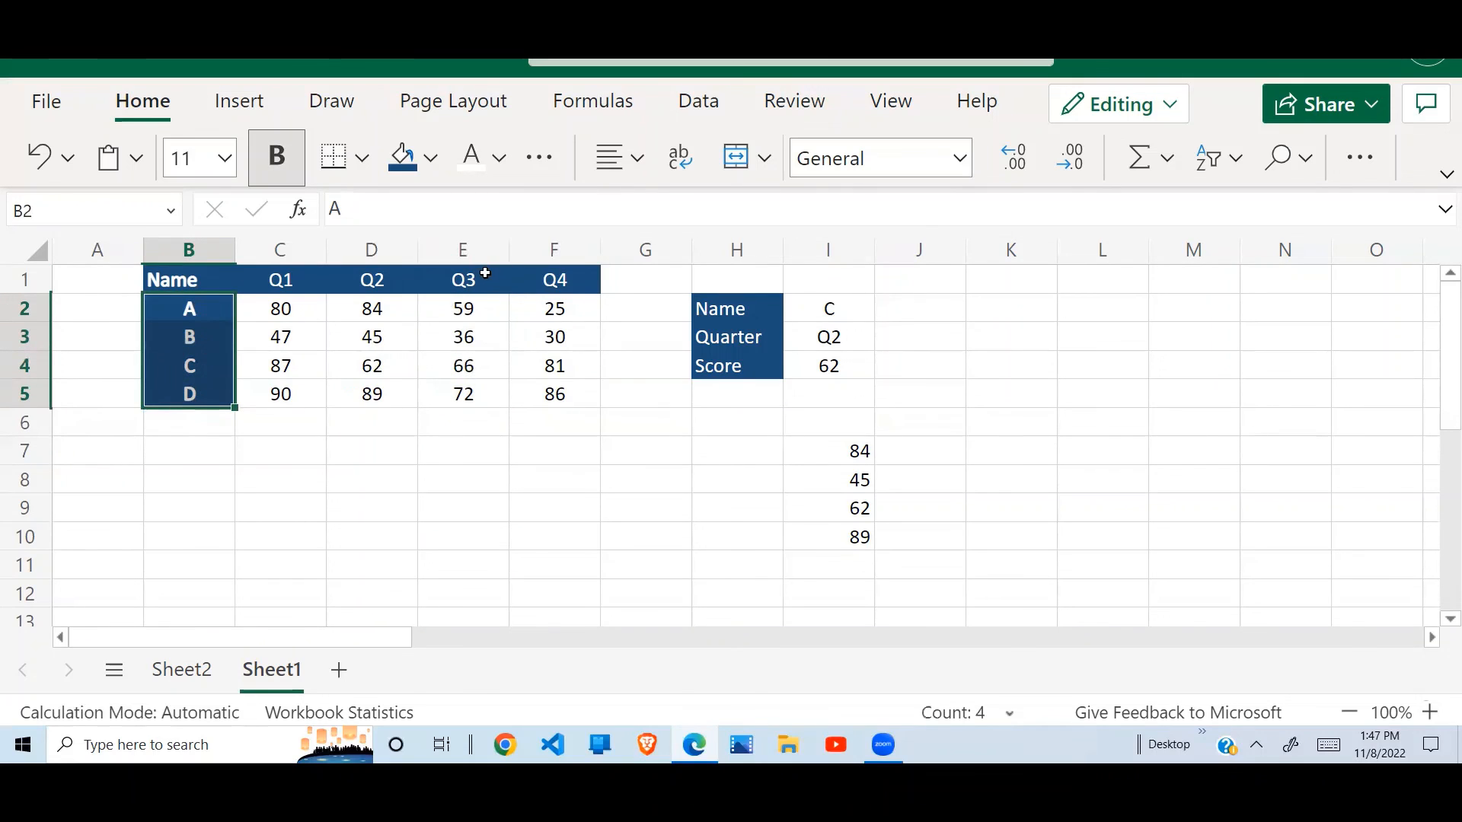
{"action": "left_click_drag", "start_coordinate": [480, 275], "coordinate": [480, 396]}
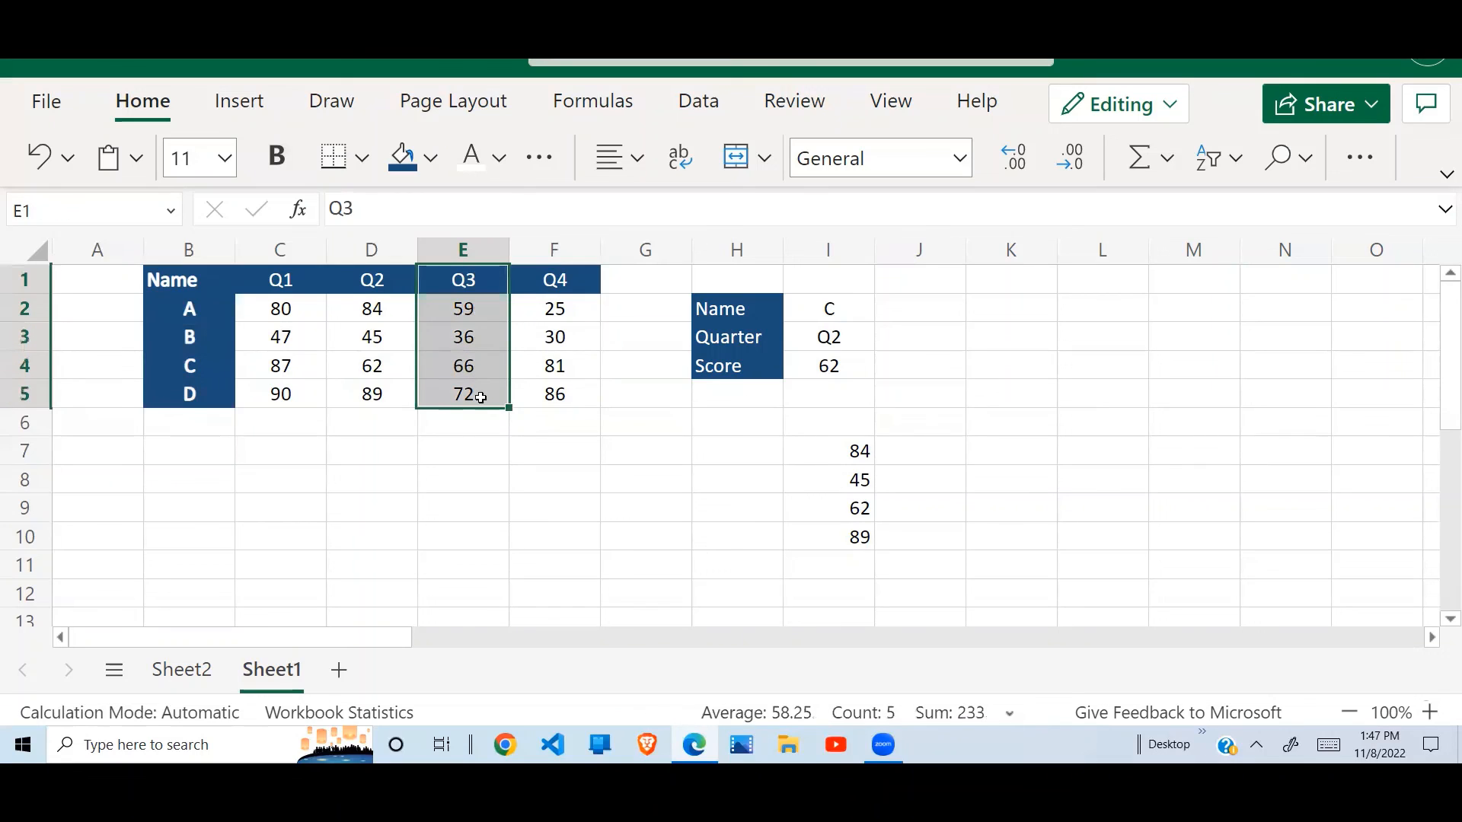